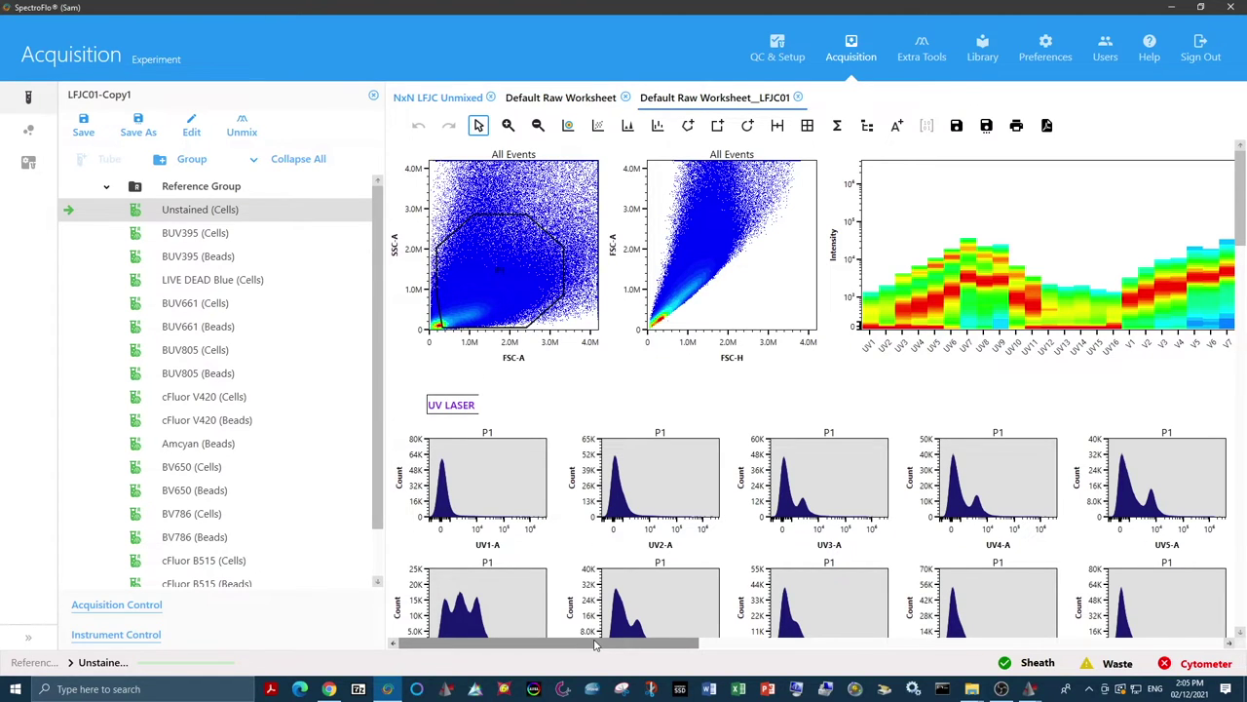
- Open the RAW n x n perms 5L (1).WTML worksheet template
left_click_drag(595, 644, 603, 643)
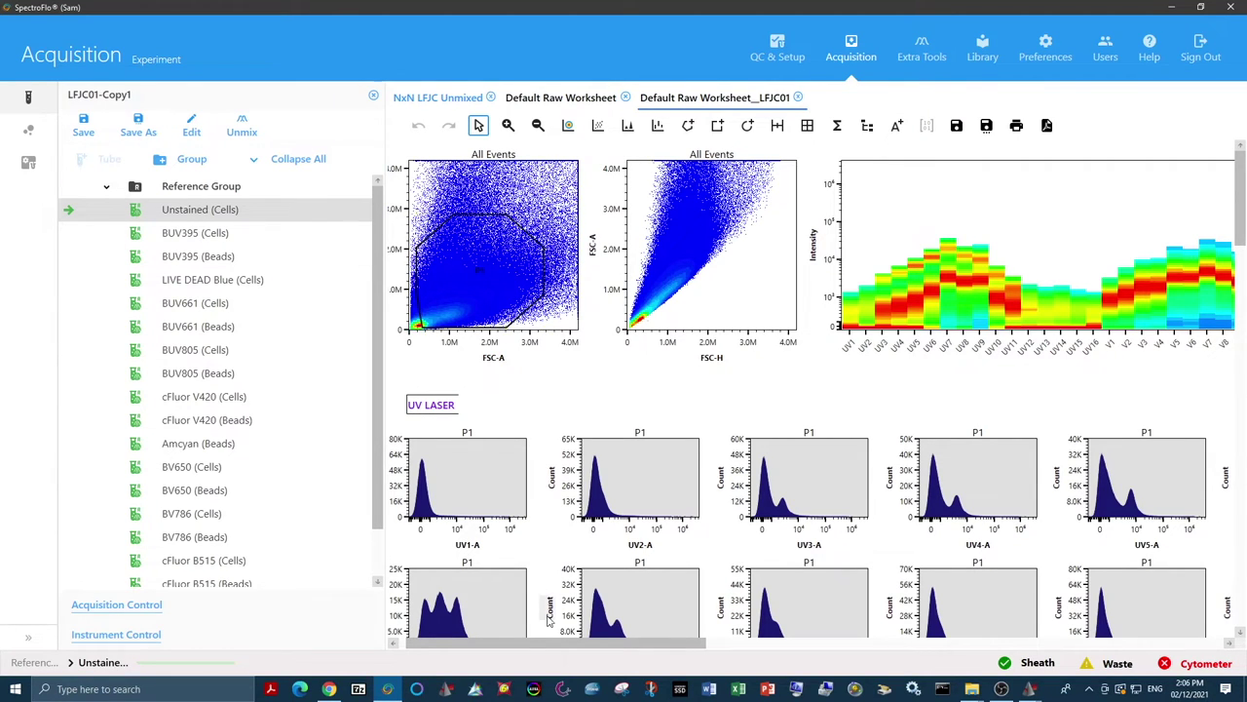
left_click_drag(585, 644, 739, 630)
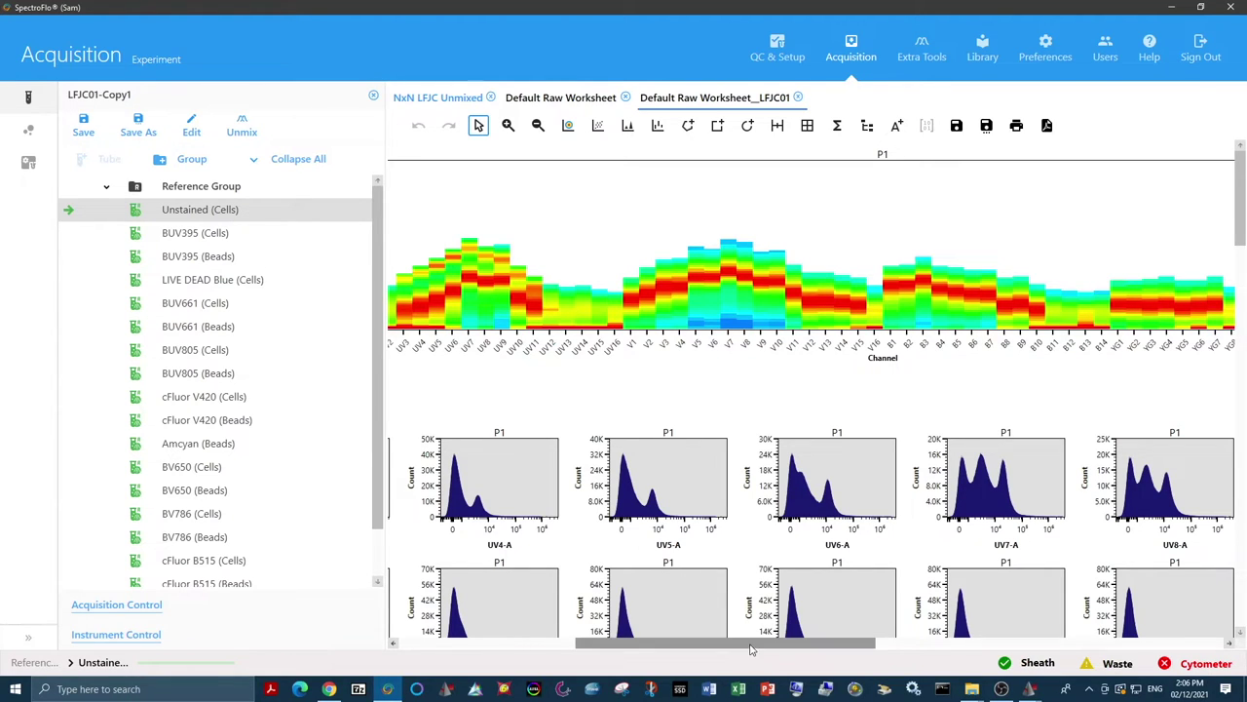
left_click_drag(751, 648, 684, 643)
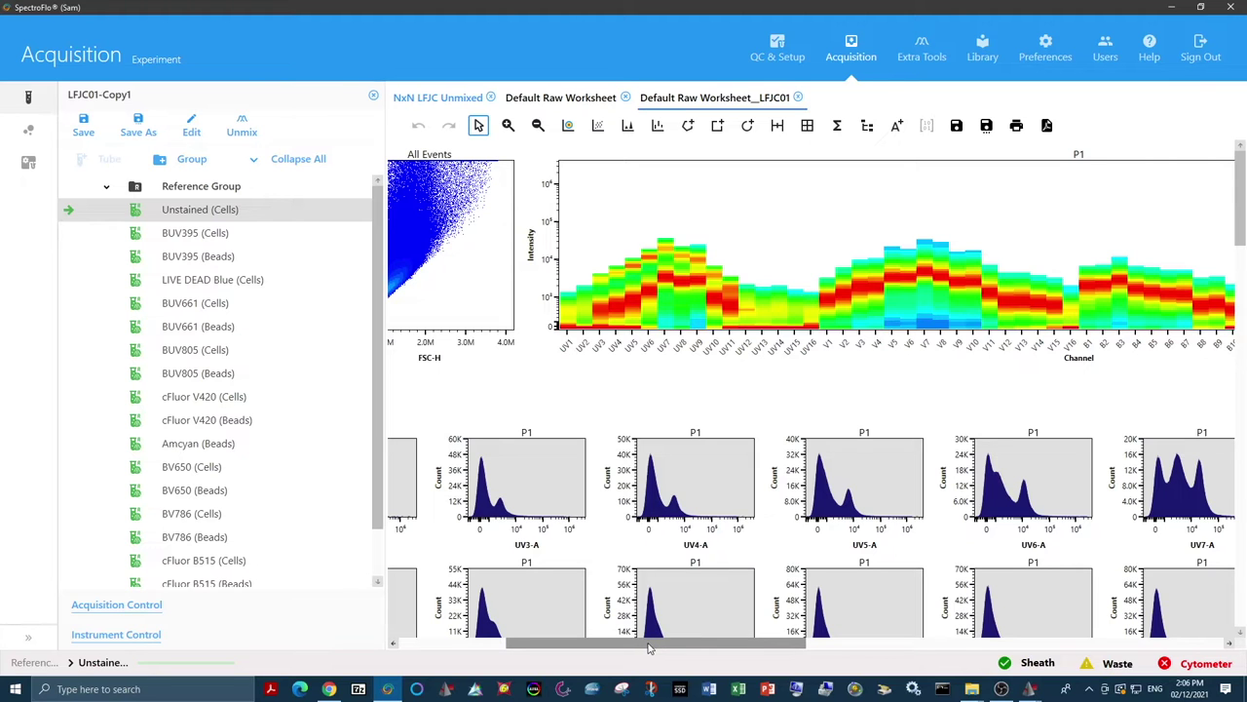
left_click_drag(650, 648, 528, 634)
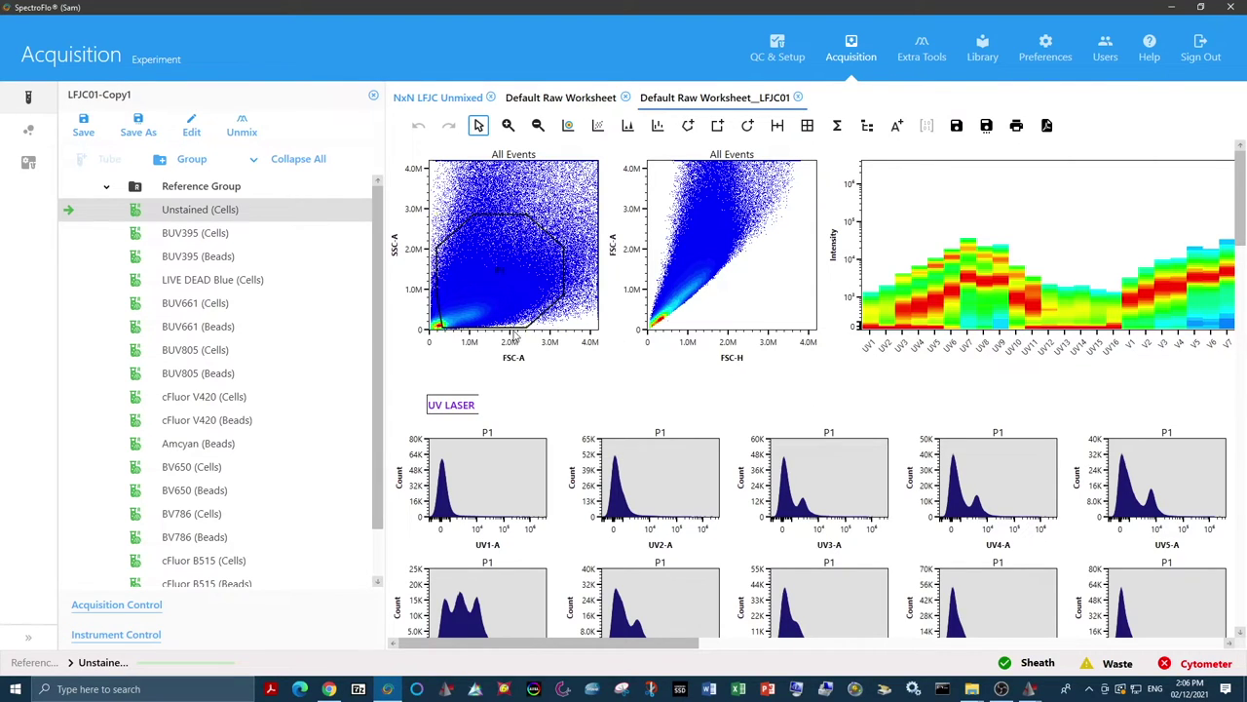
left_click(27, 131)
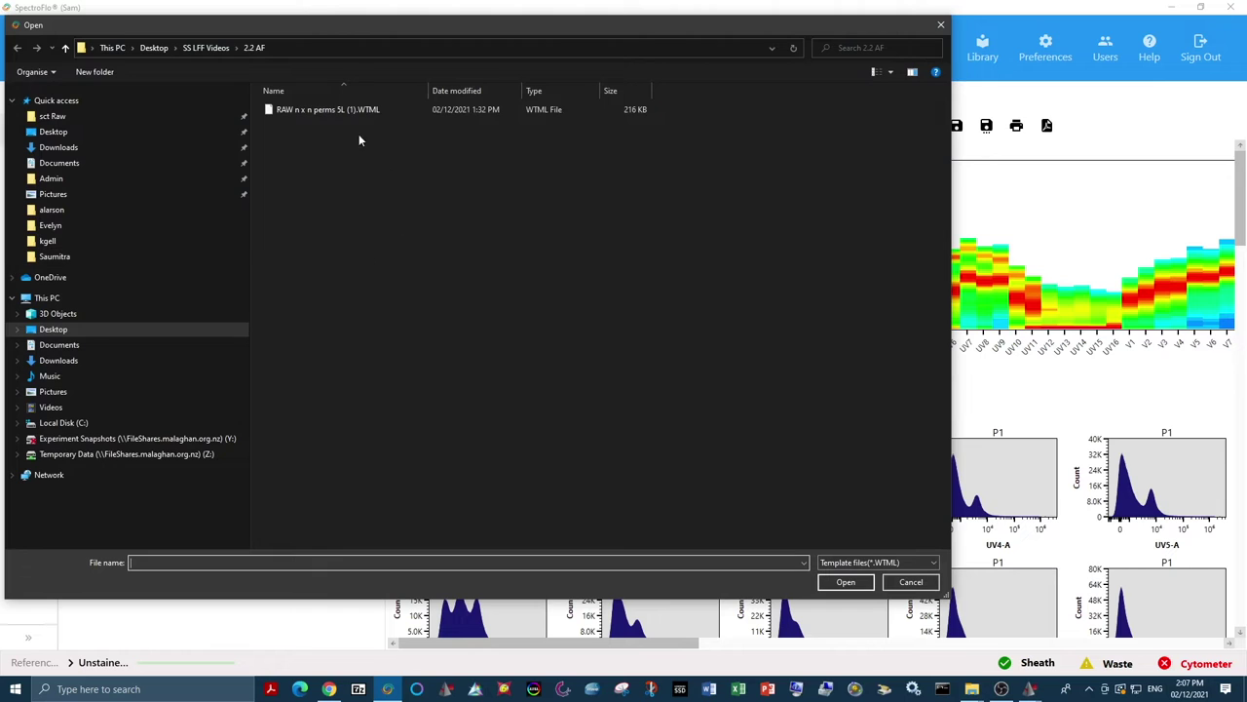
double_click(330, 112)
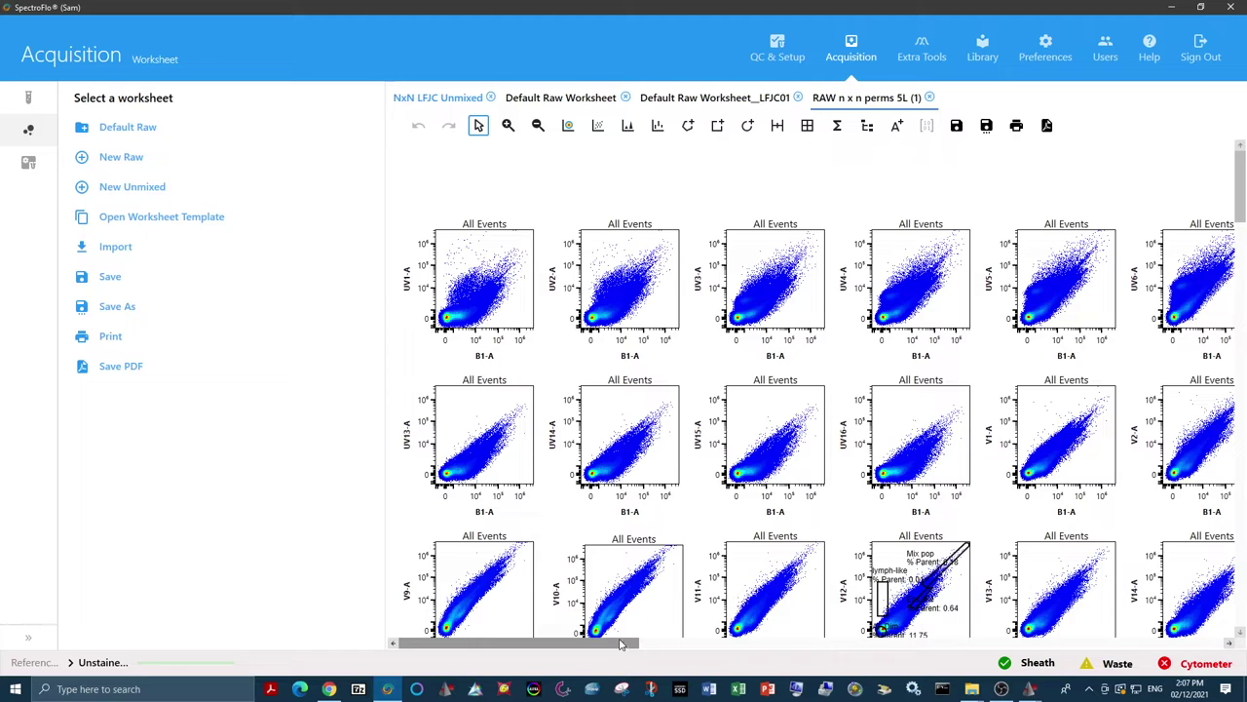
- Scroll through the template's plots, then create a new blank raw worksheet
left_click_drag(623, 645, 695, 638)
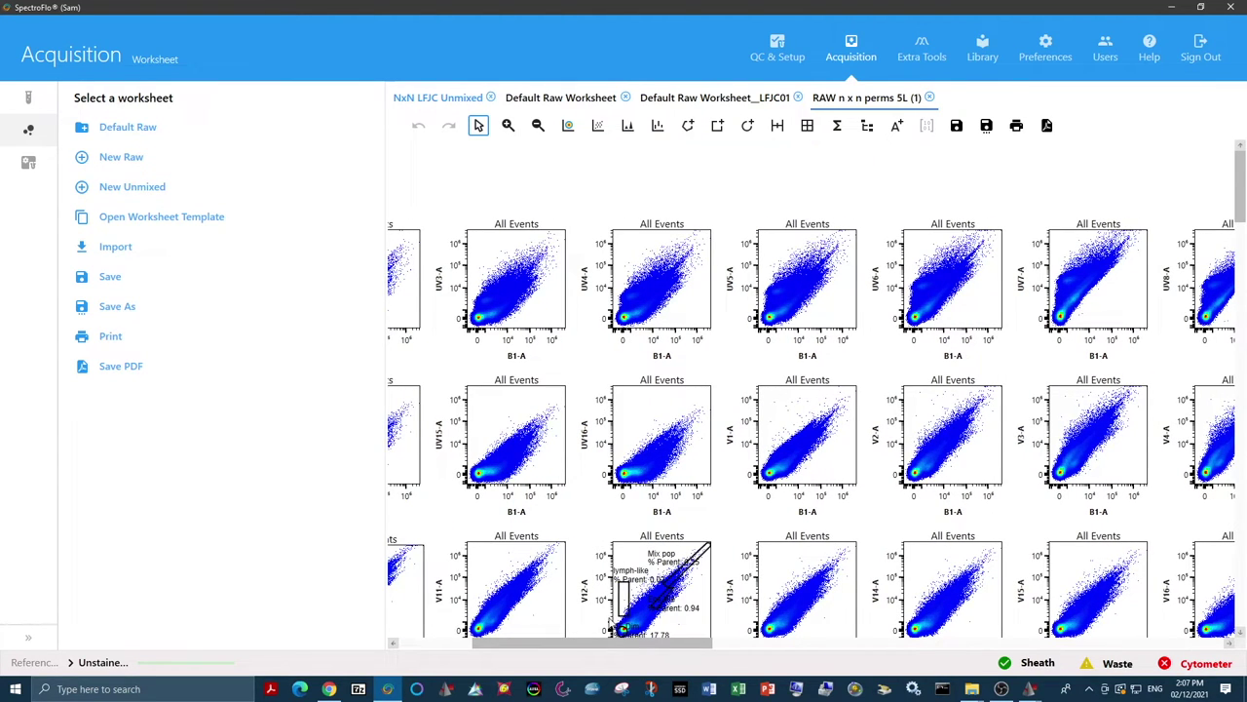
left_click_drag(675, 649, 708, 649)
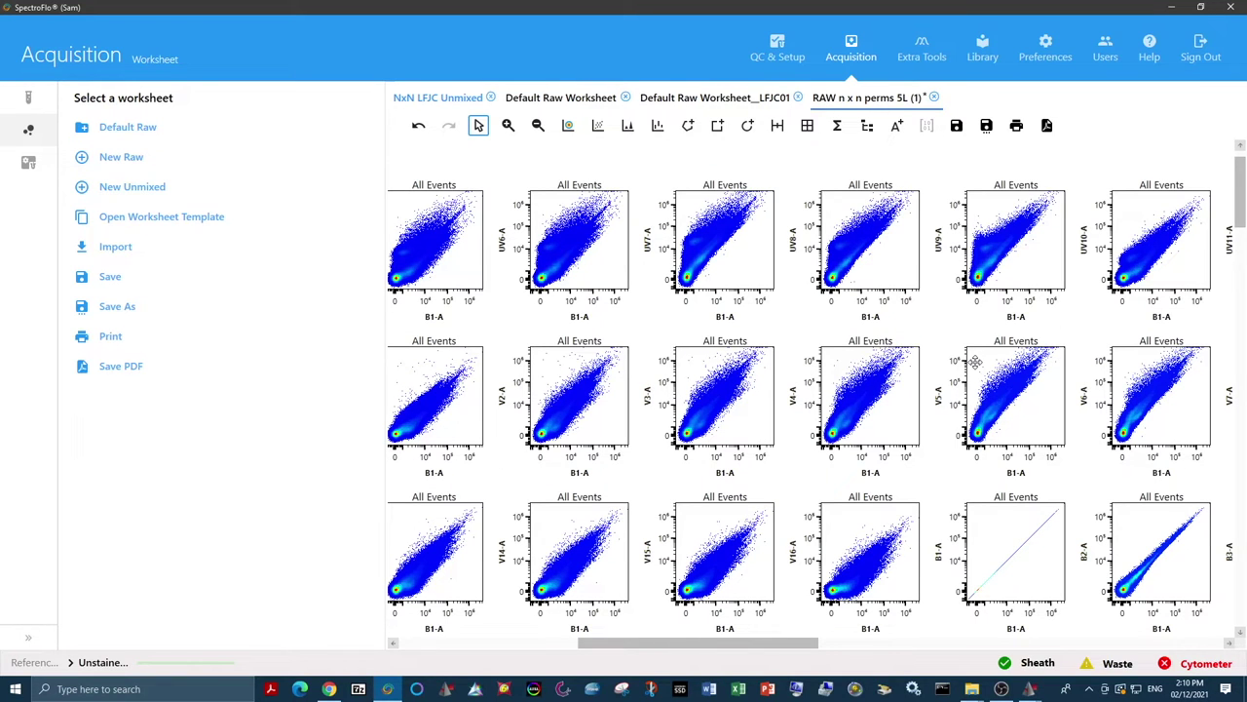
scroll(974, 361, "down", 1)
scroll(973, 360, "down", 7)
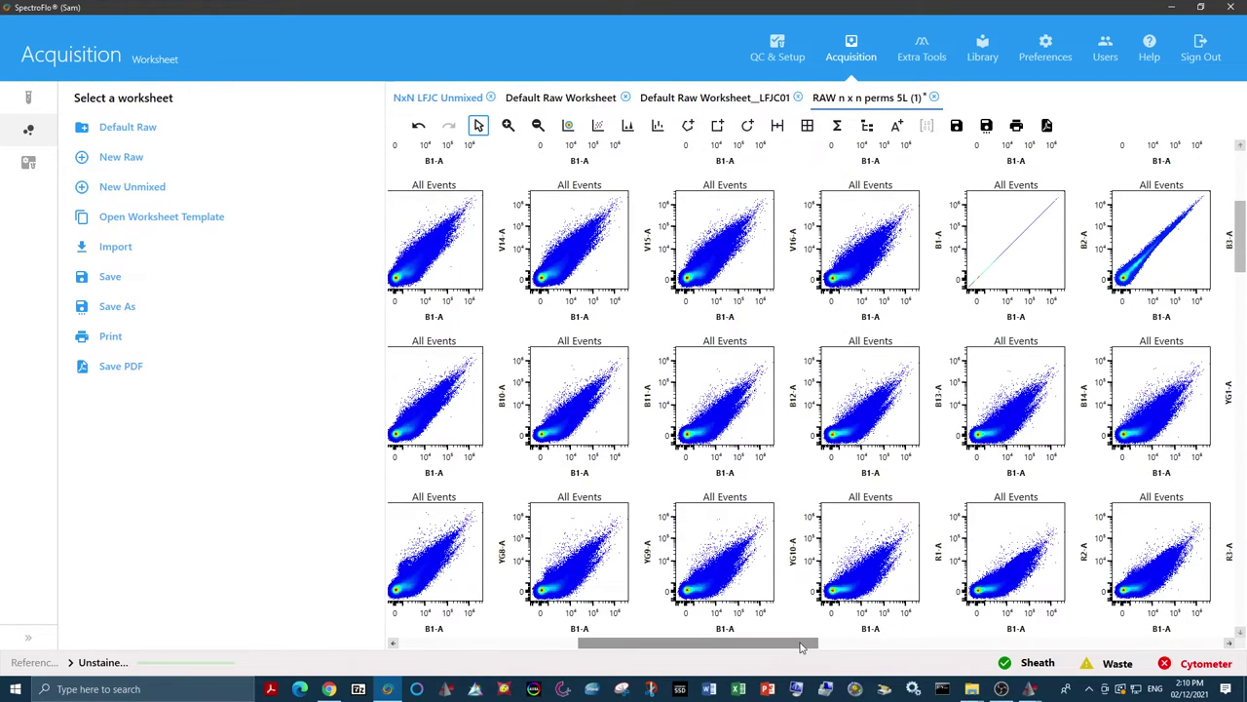
left_click_drag(784, 647, 570, 605)
scroll(566, 513, "down", 5)
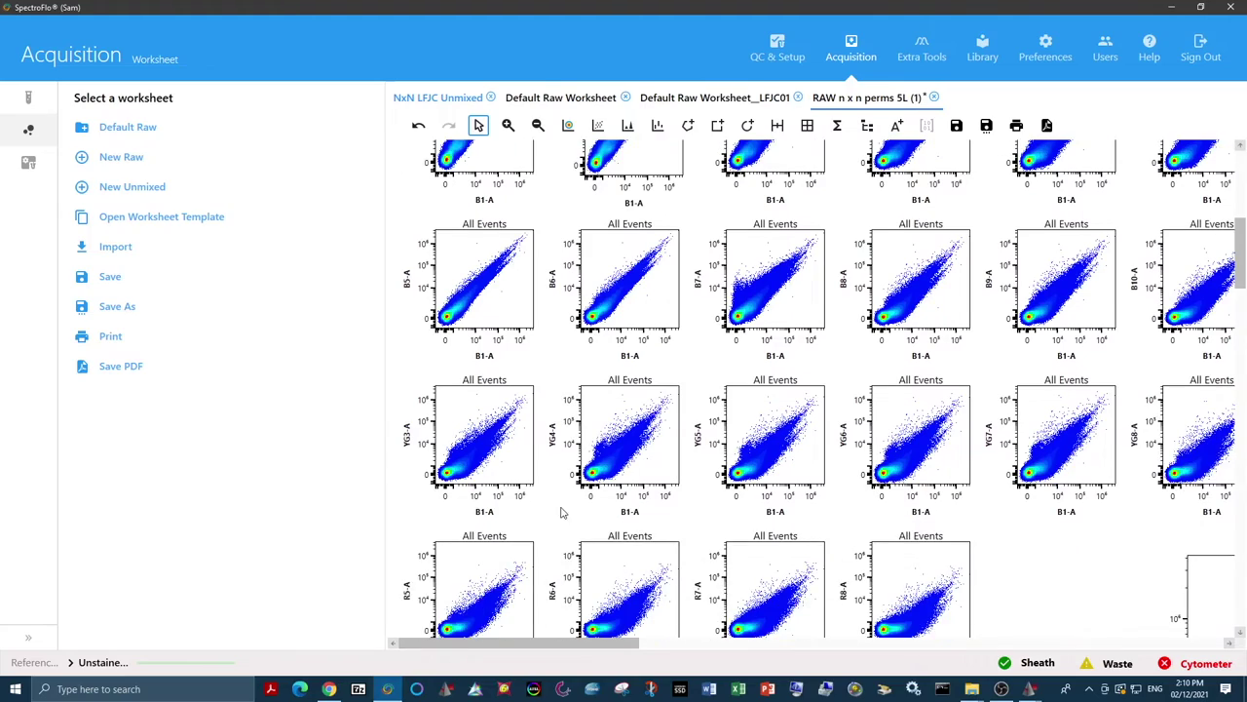
scroll(577, 525, "down", 1)
left_click_drag(629, 643, 944, 643)
scroll(814, 375, "up", 10)
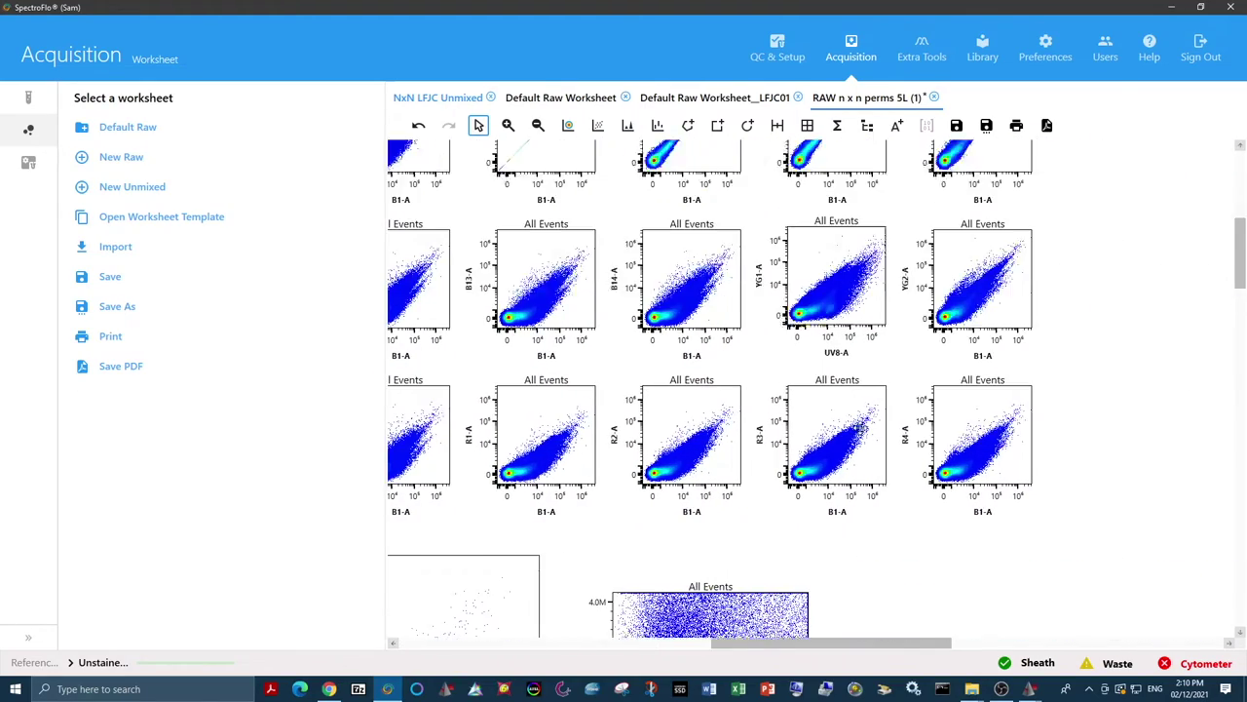
left_click_drag(858, 653, 522, 557)
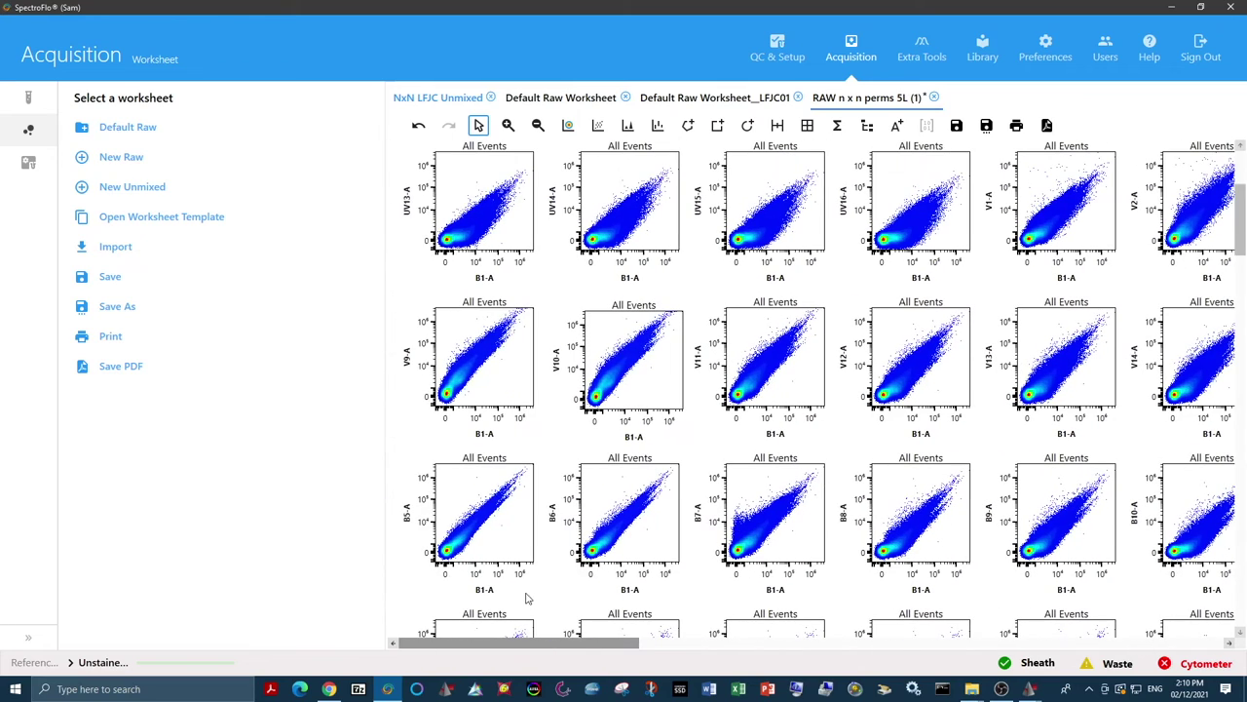
scroll(536, 417, "up", 2)
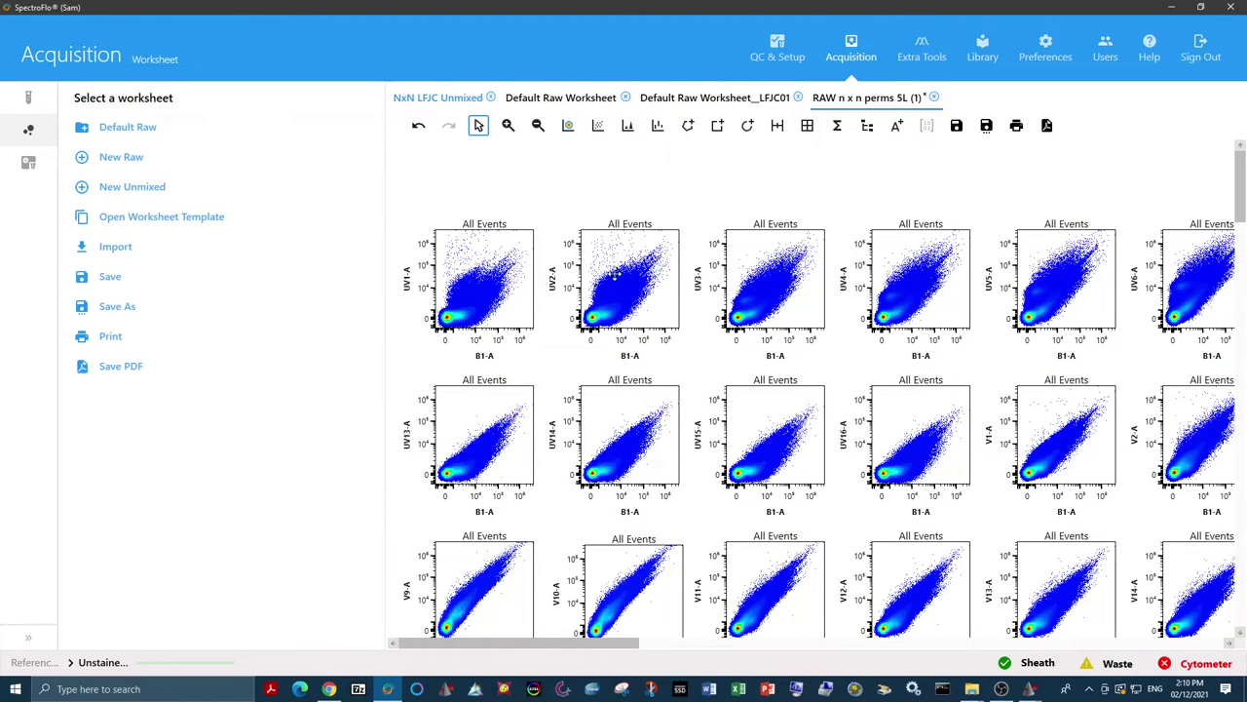
left_click(130, 159)
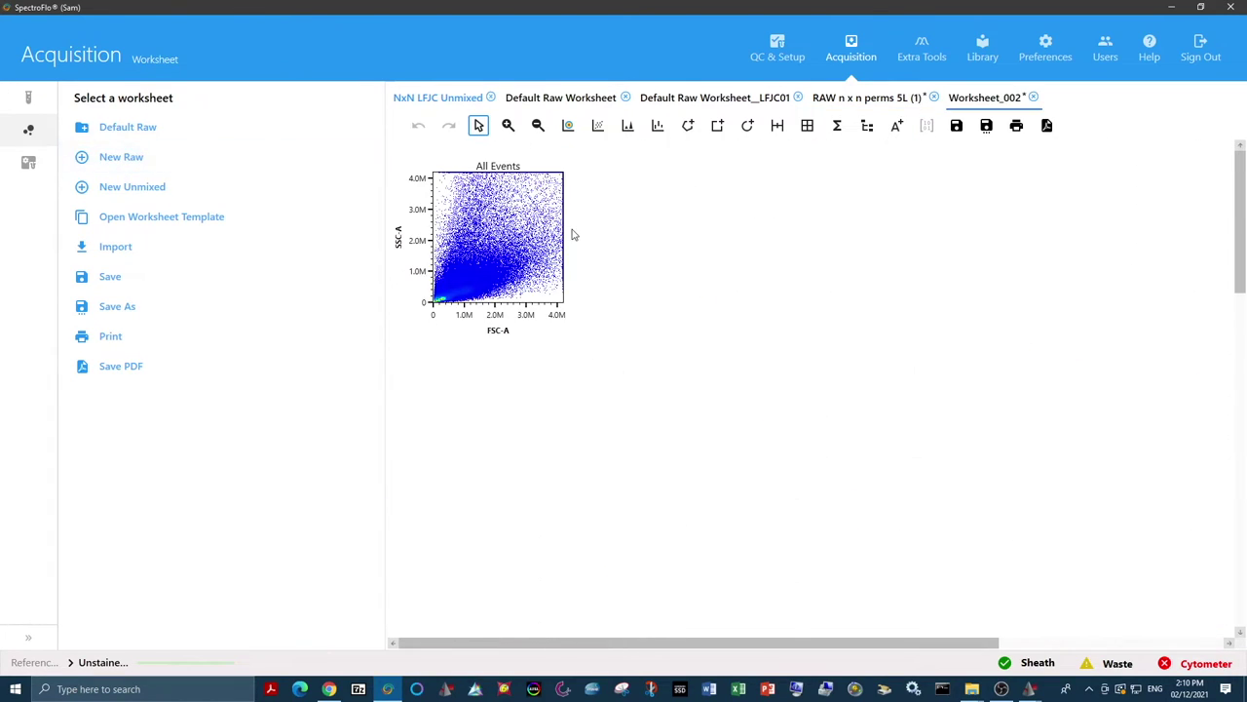
- Draw polygon gate P1 around the cells on the FSC-A/SSC-A plot
left_click(688, 126)
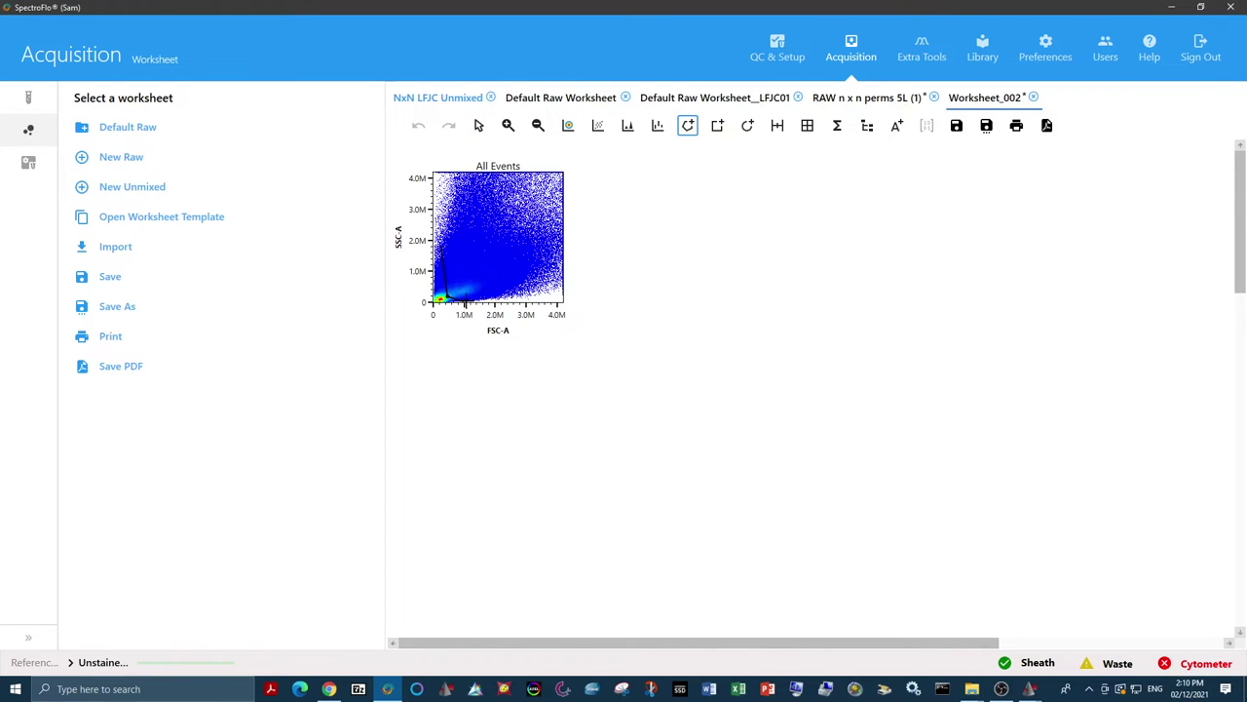
left_click(529, 295)
left_click(556, 225)
left_click(441, 240)
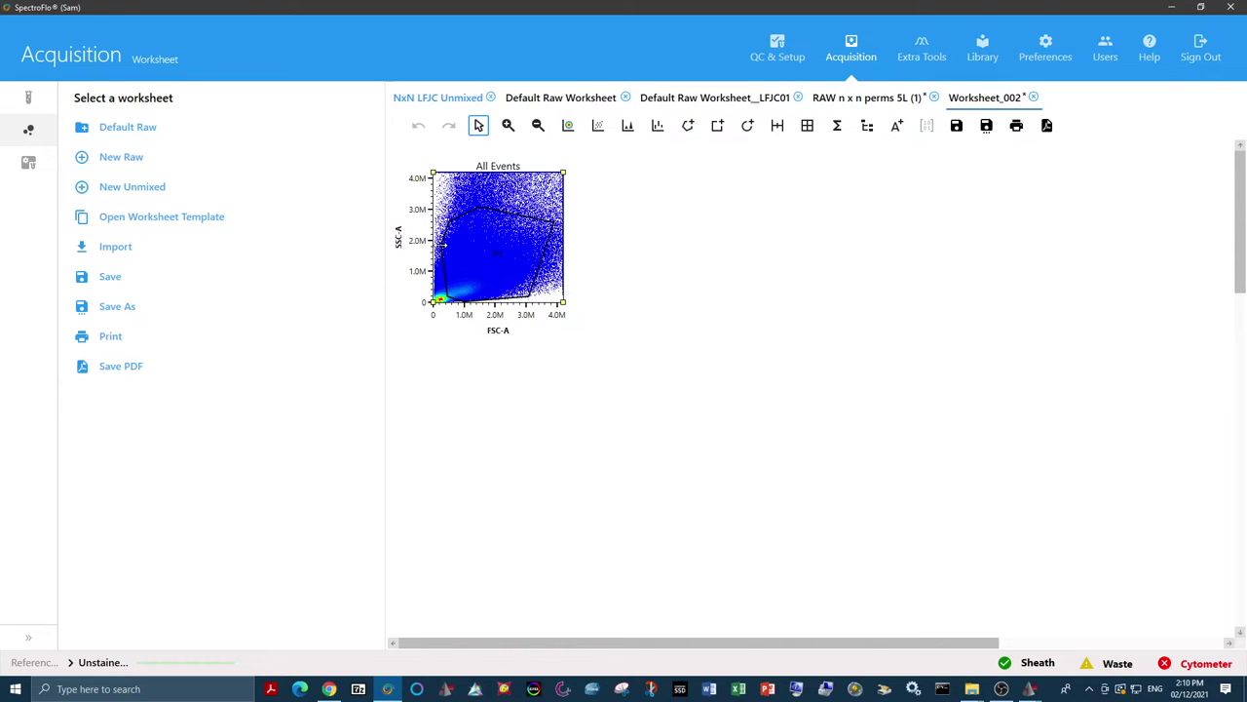
- Add a full-spectrum plot beside the scatter plot with its plot gate set to P1
left_click(658, 125)
left_click_drag(583, 167, 1206, 321)
right_click(989, 265)
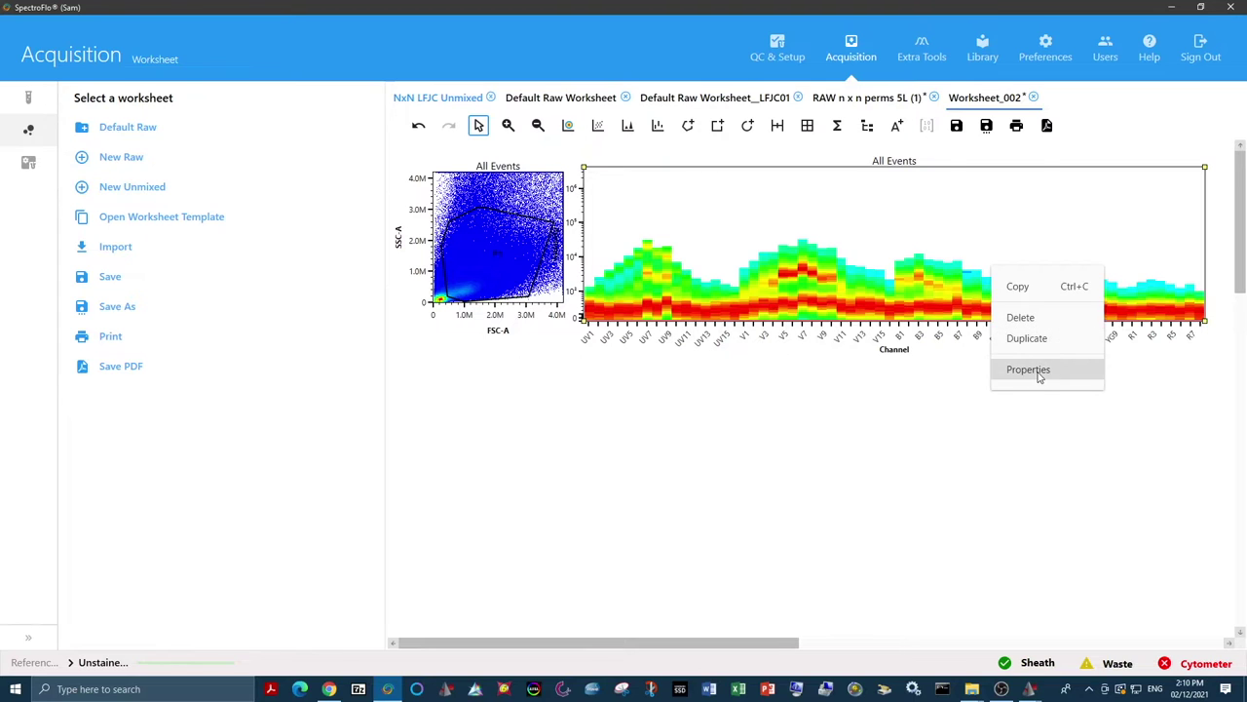
left_click(1039, 369)
left_click(1151, 209)
left_click(1150, 259)
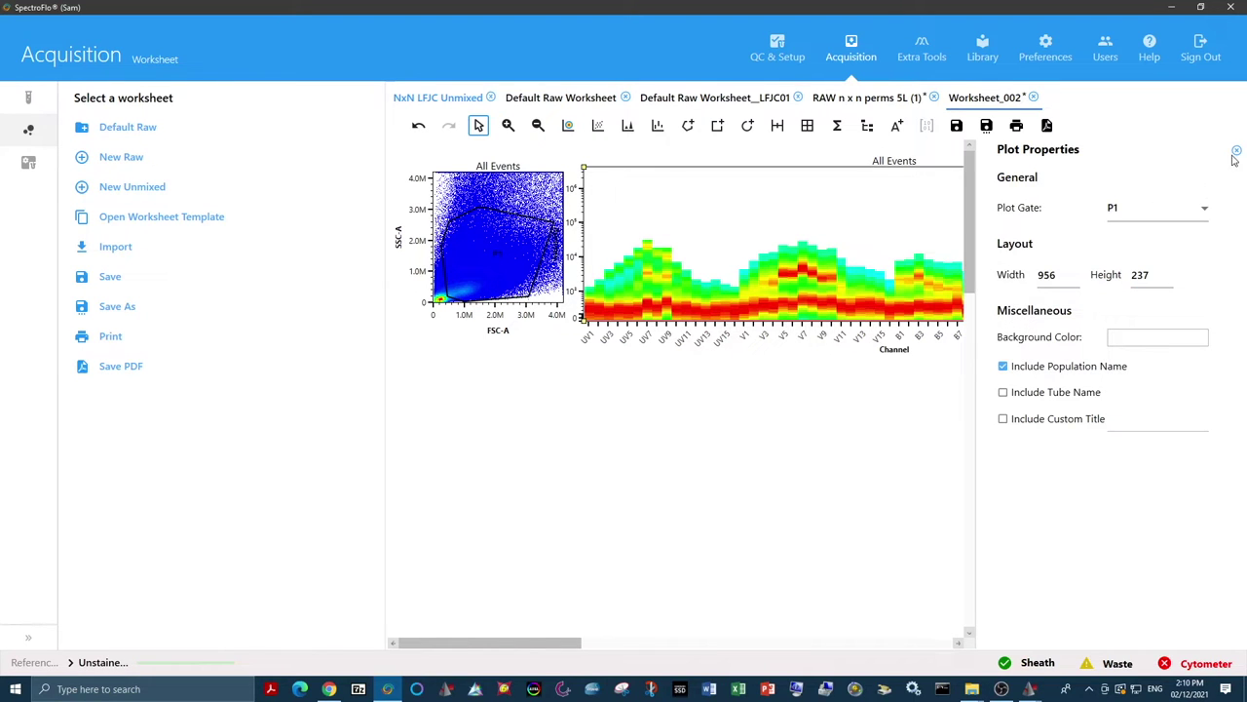
left_click(1237, 150)
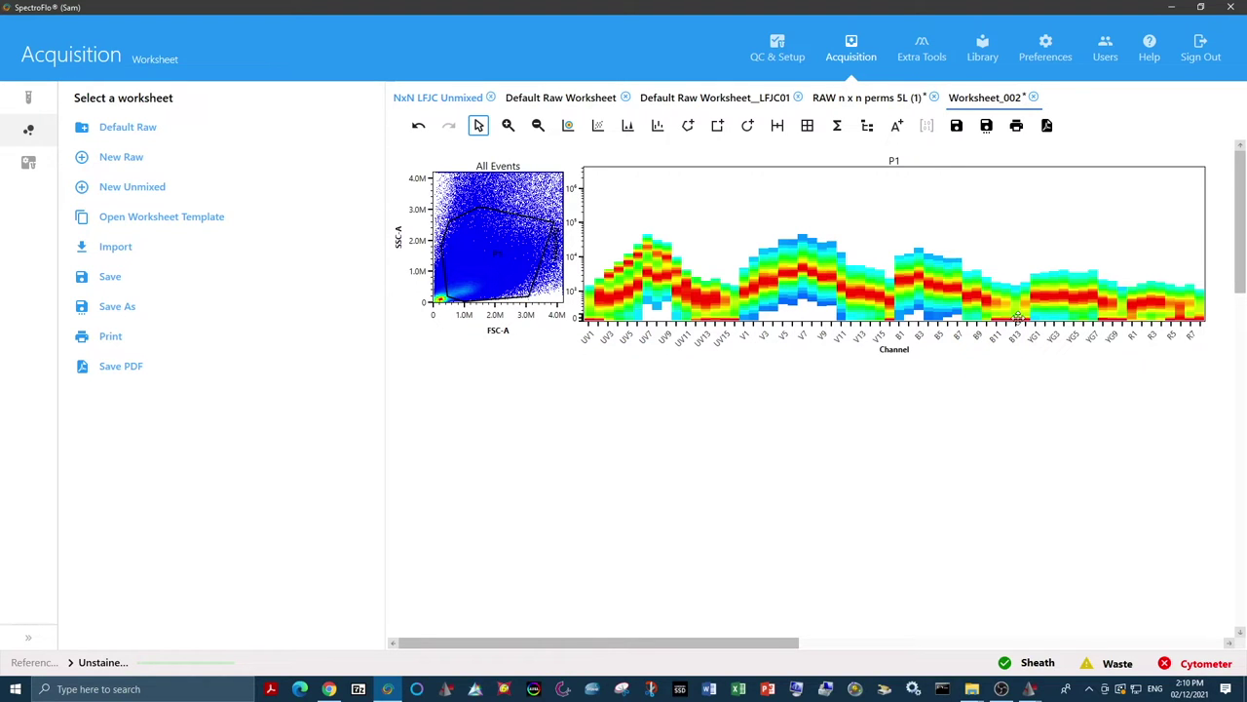
left_click(858, 239)
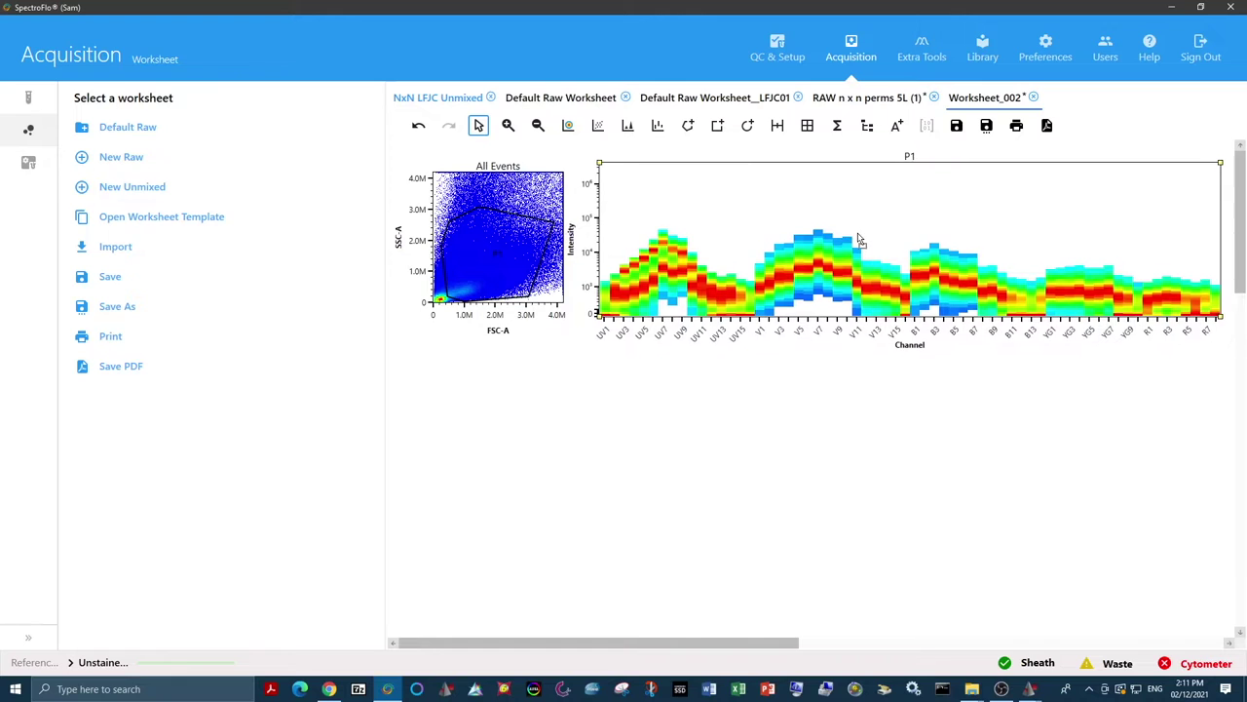
left_click(588, 202)
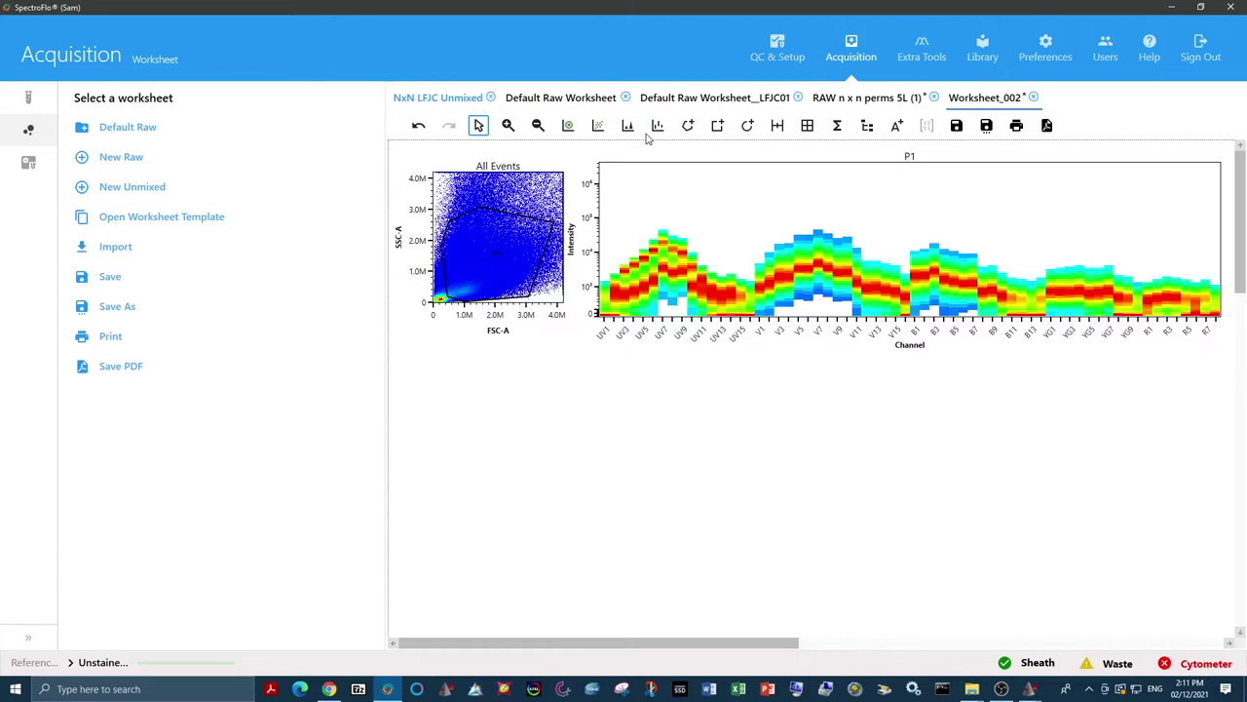
left_click(570, 125)
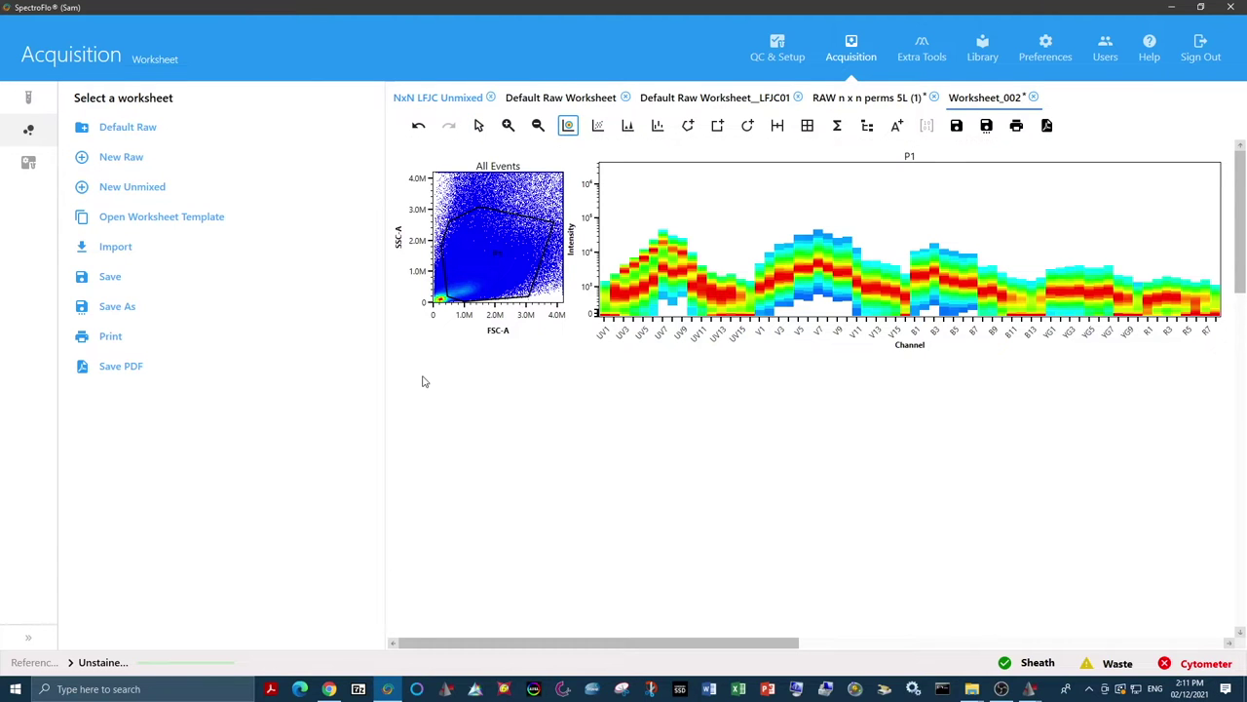
- Draw a dot plot below the gated plot with UV8-A on x and YG1-A on y, and move it up
left_click_drag(423, 381, 624, 541)
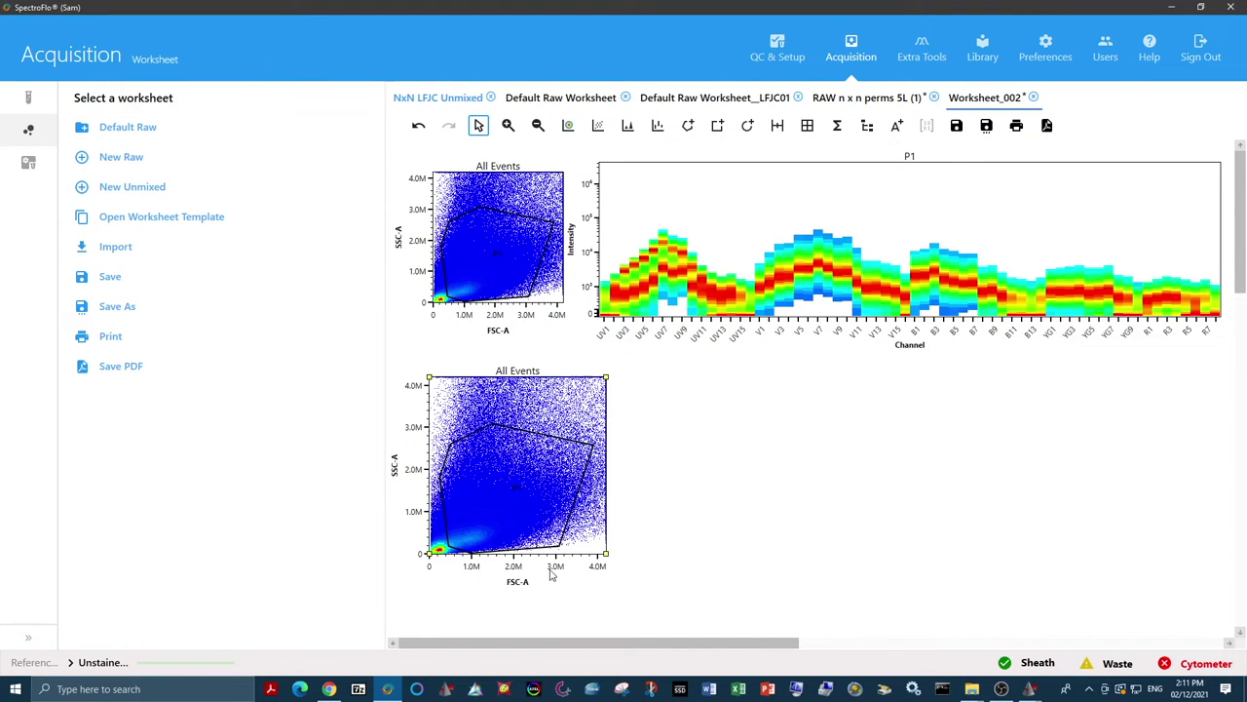
left_click(519, 582)
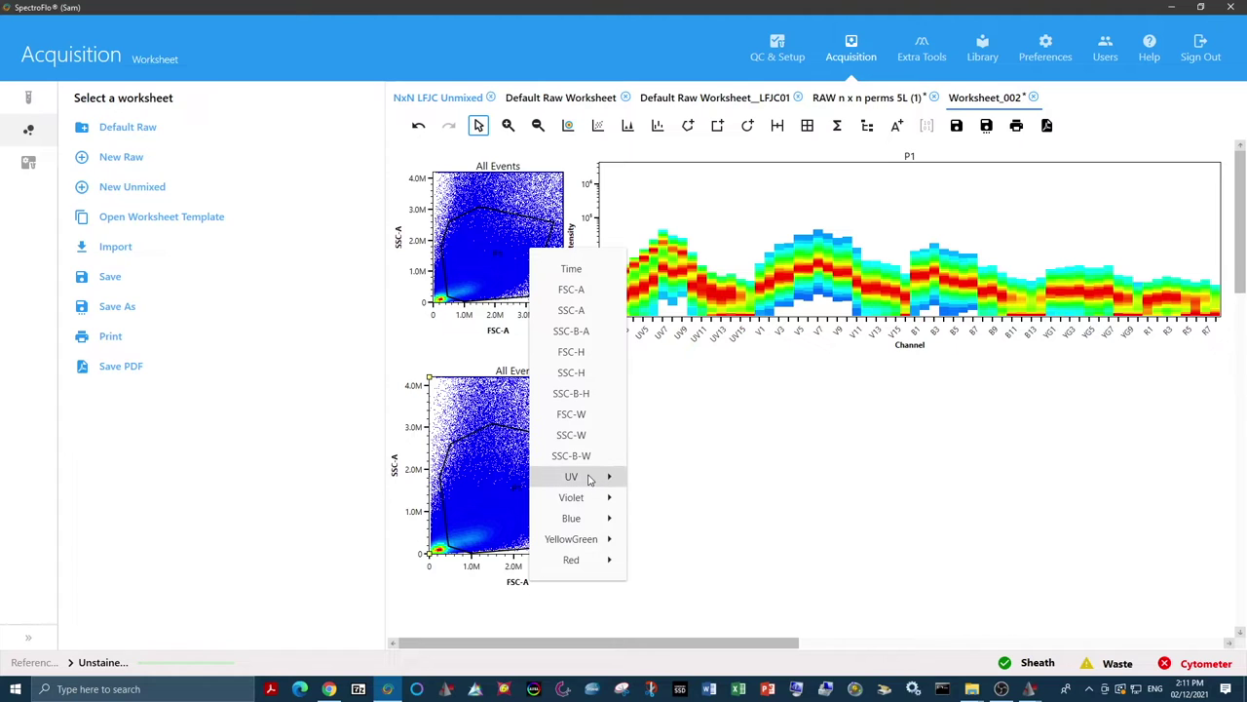
mouse_move(588, 478)
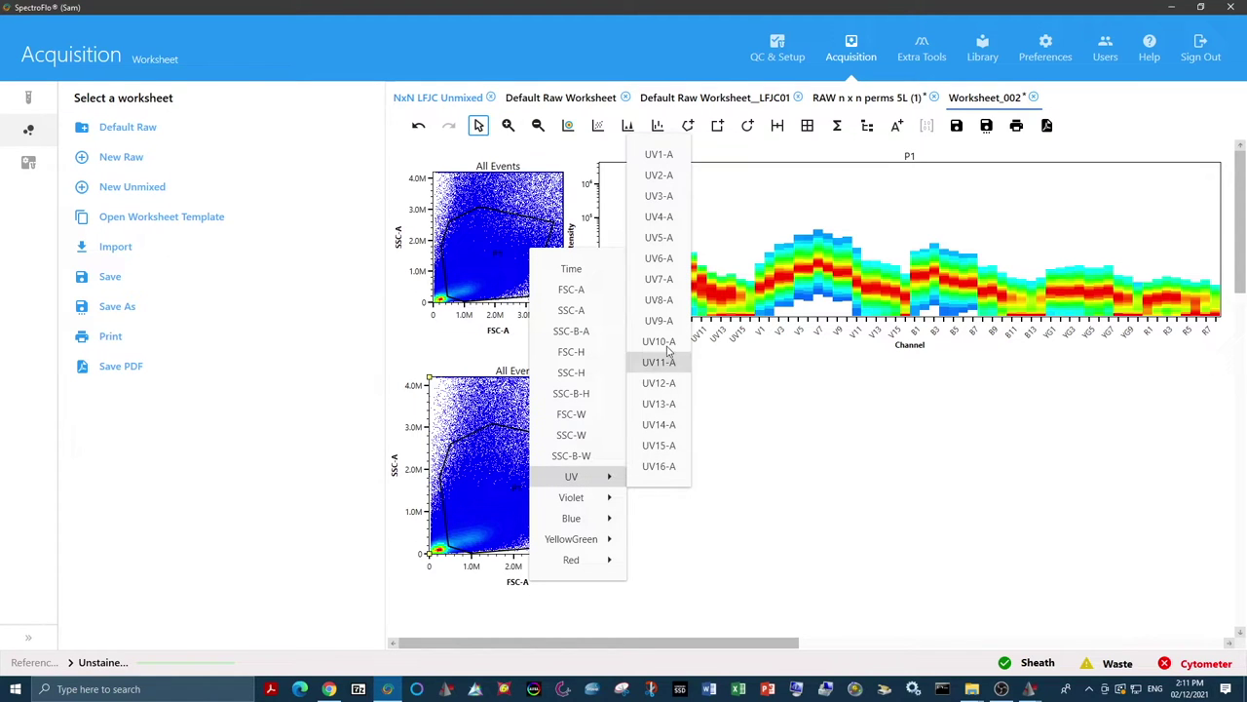
left_click(667, 301)
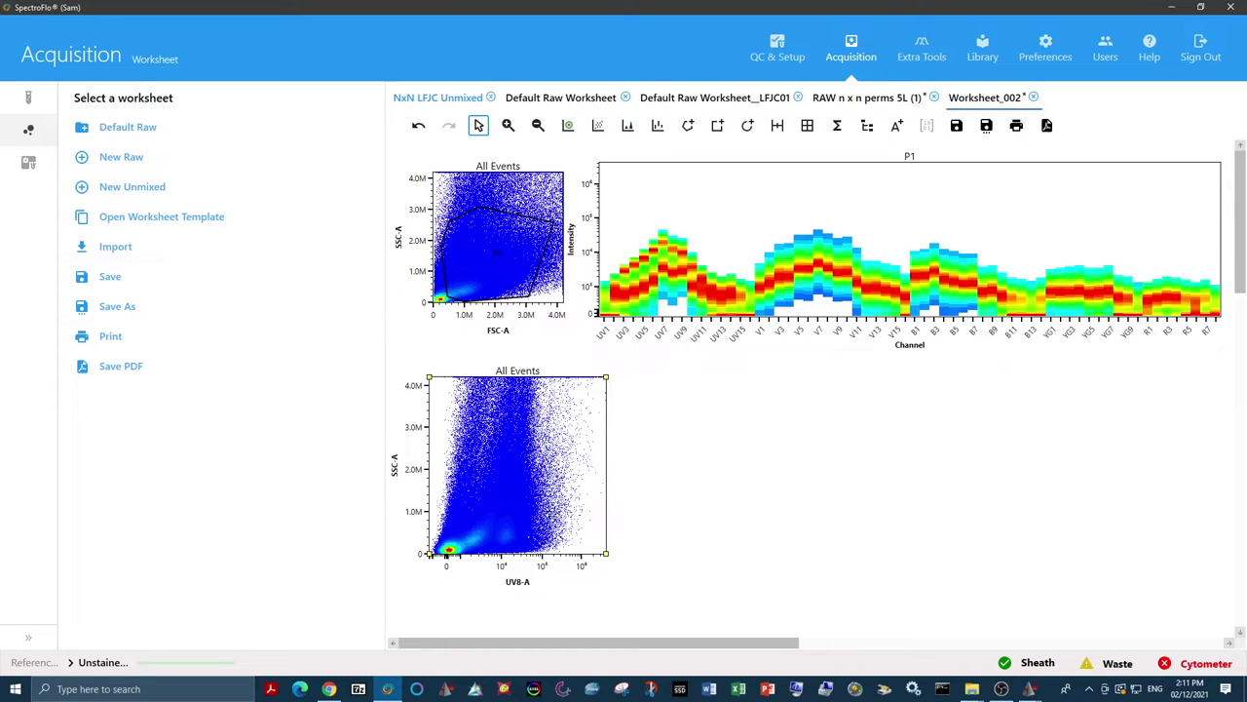
left_click(397, 472)
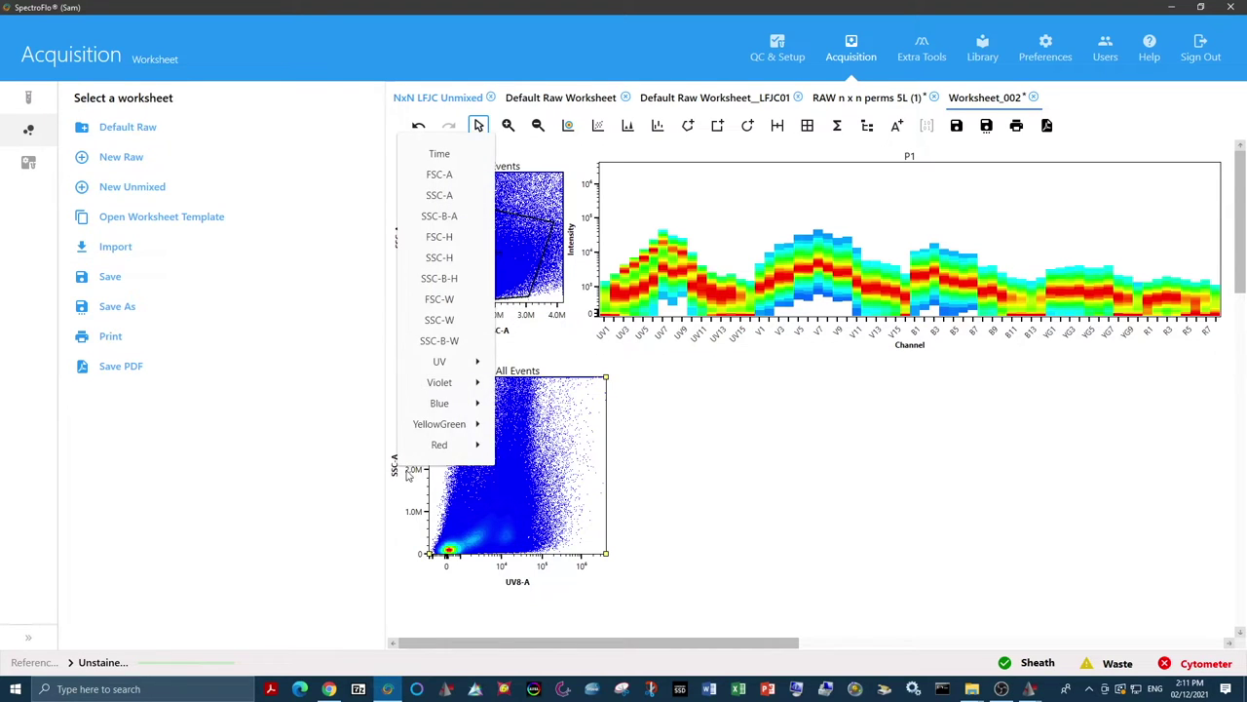
mouse_move(467, 427)
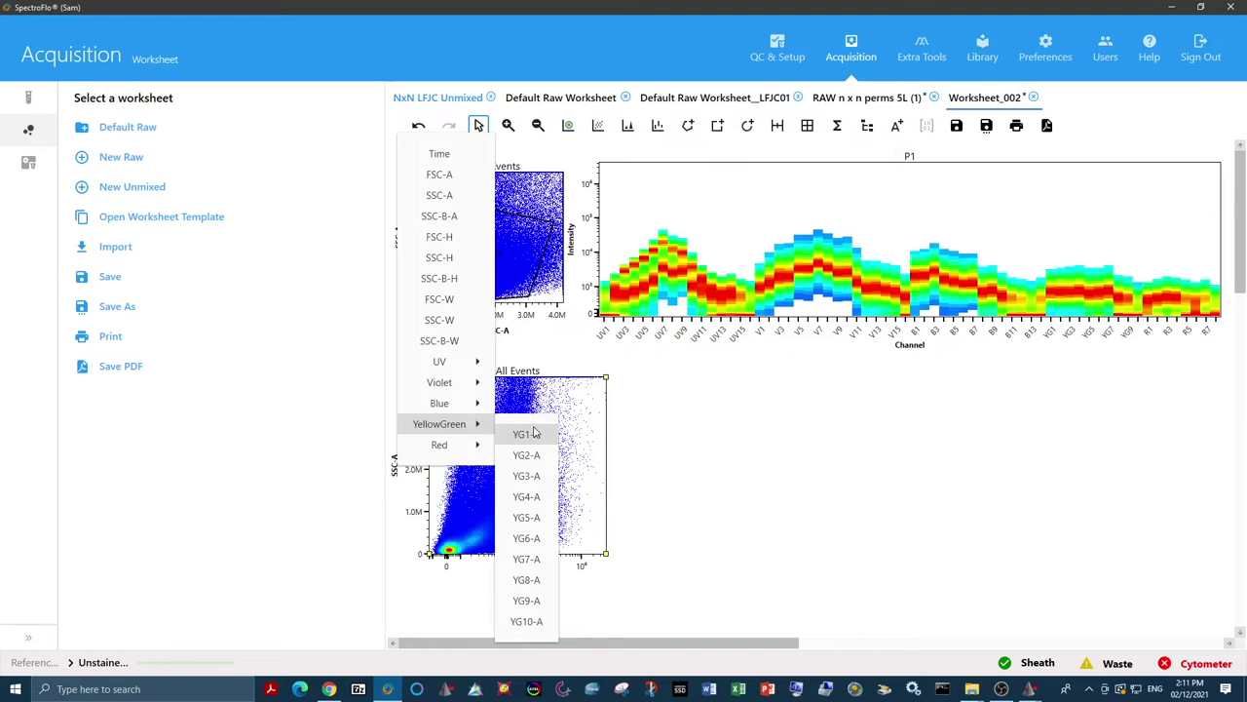
left_click(536, 434)
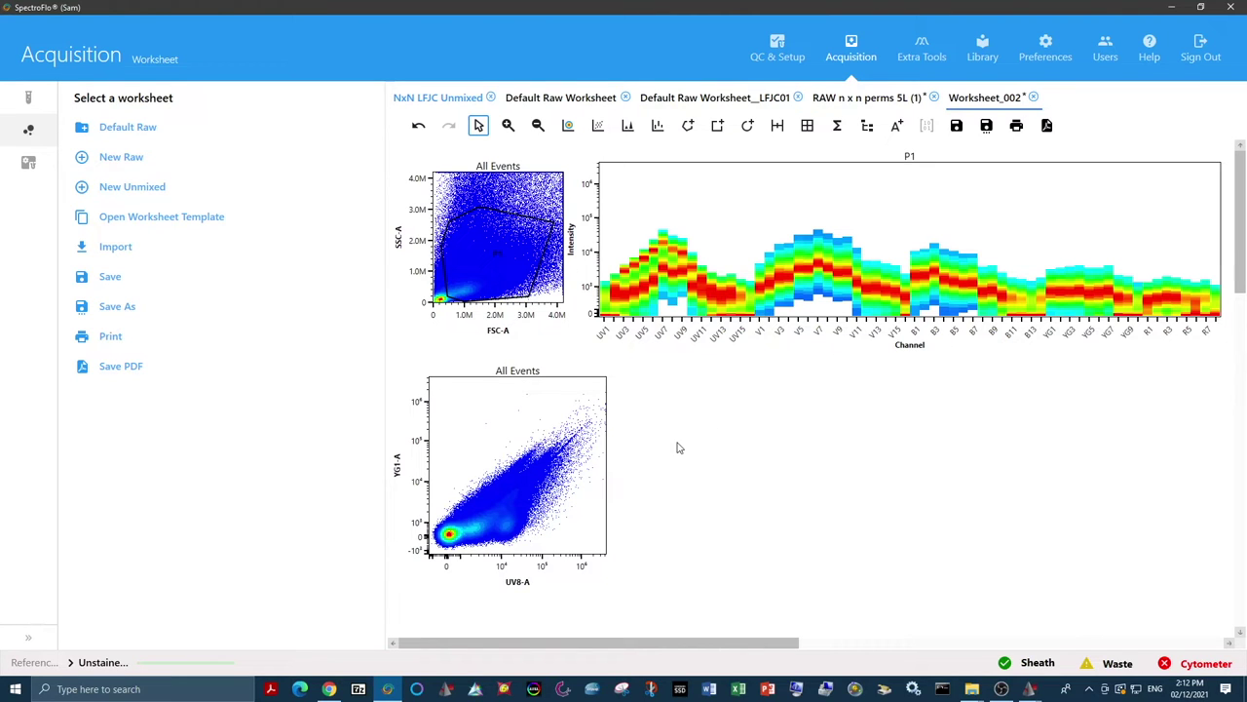
left_click_drag(589, 412, 589, 383)
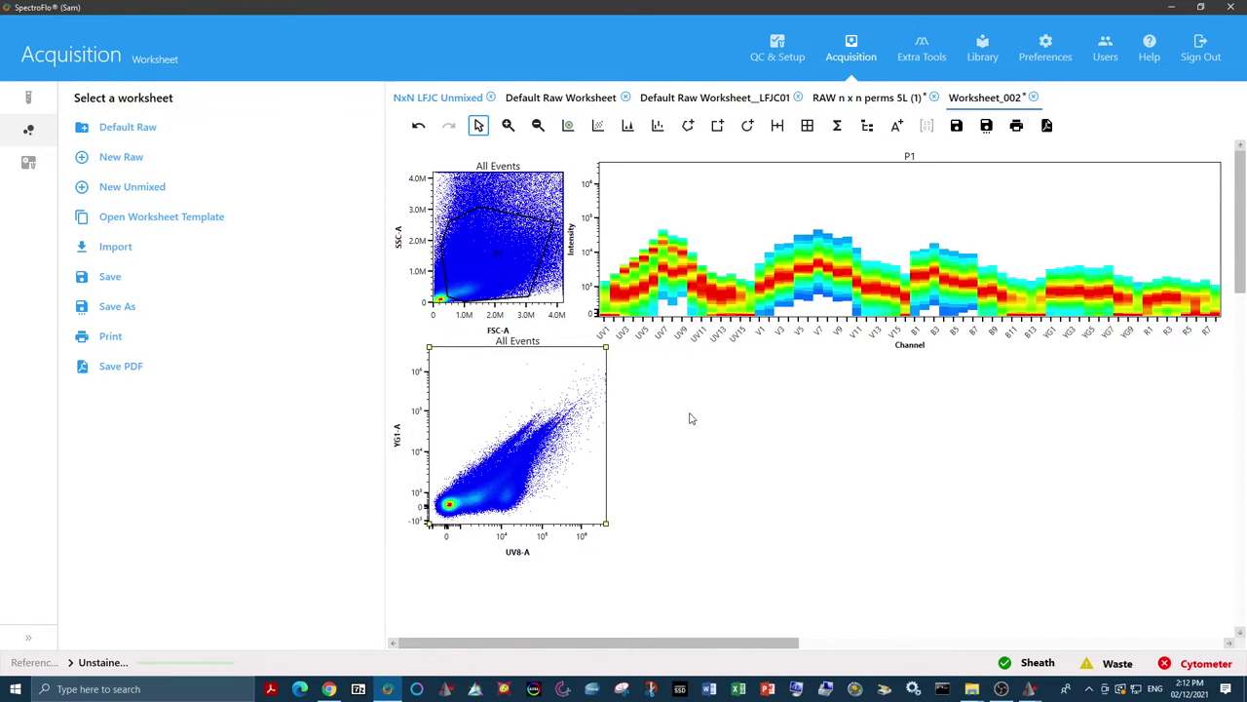
left_click(702, 451)
- Make the YG1-A vs UV8-A dot plot smaller
scroll(704, 453, "down", 3)
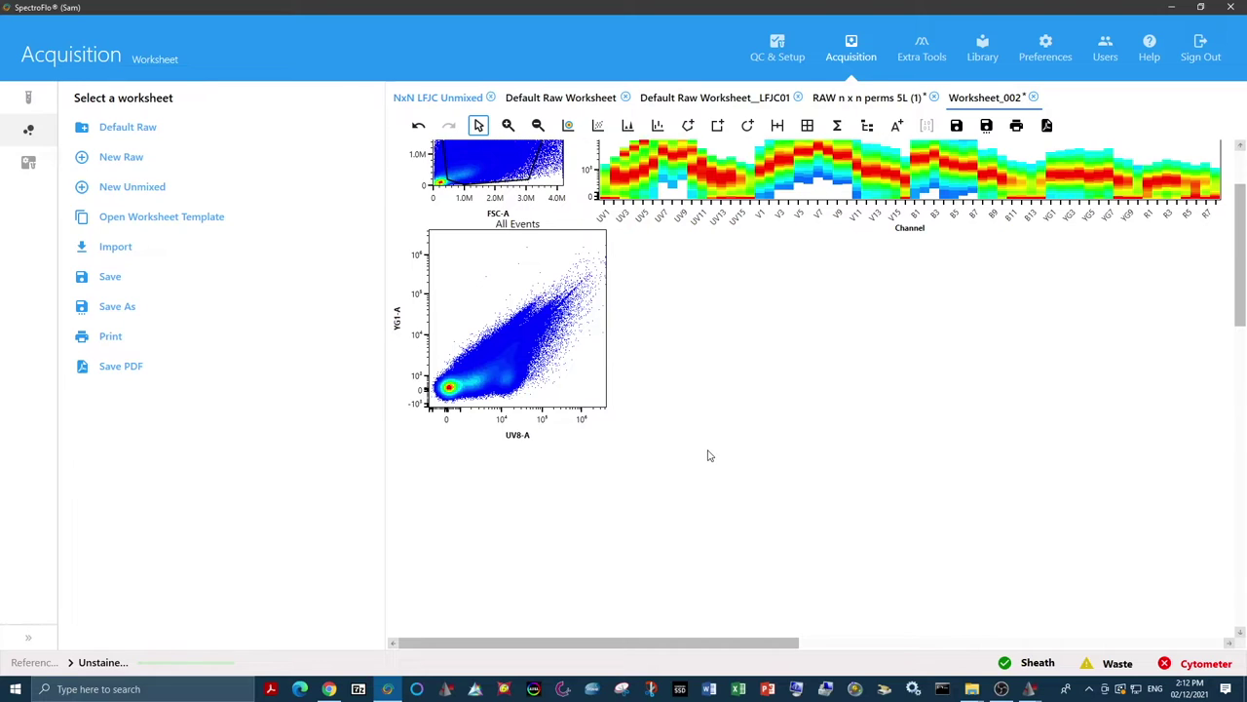
scroll(710, 455, "down", 1)
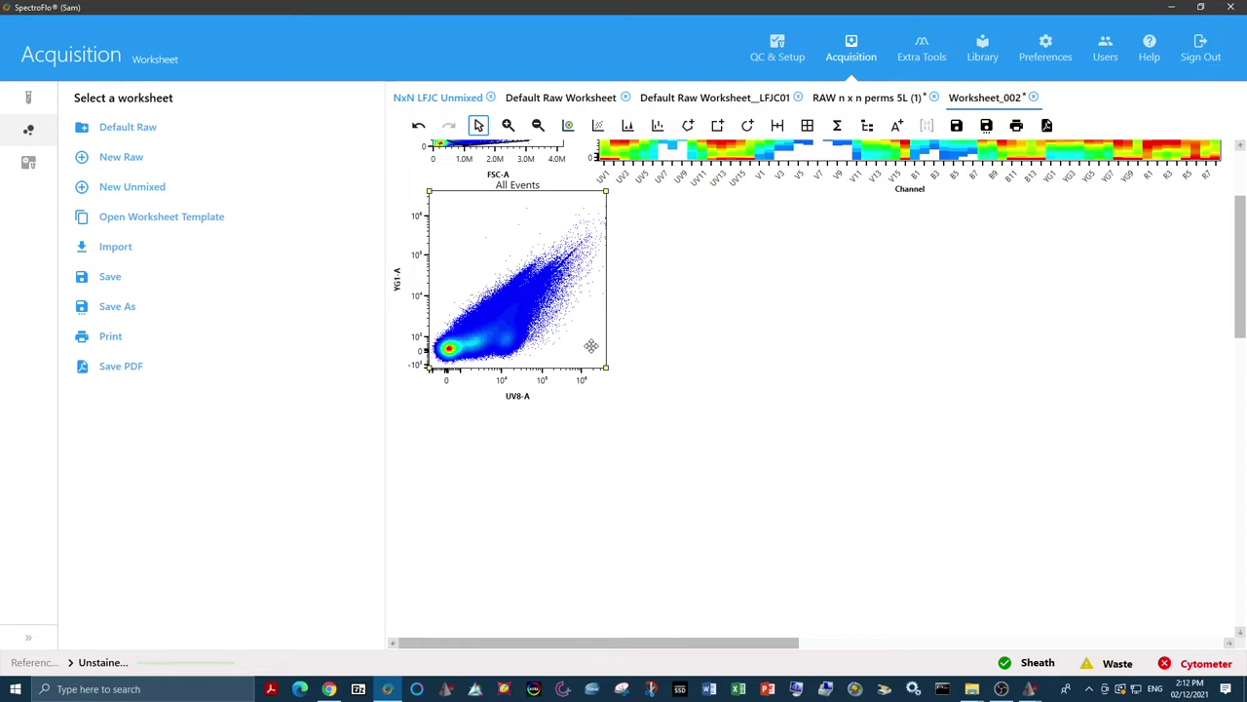
left_click_drag(605, 368, 579, 341)
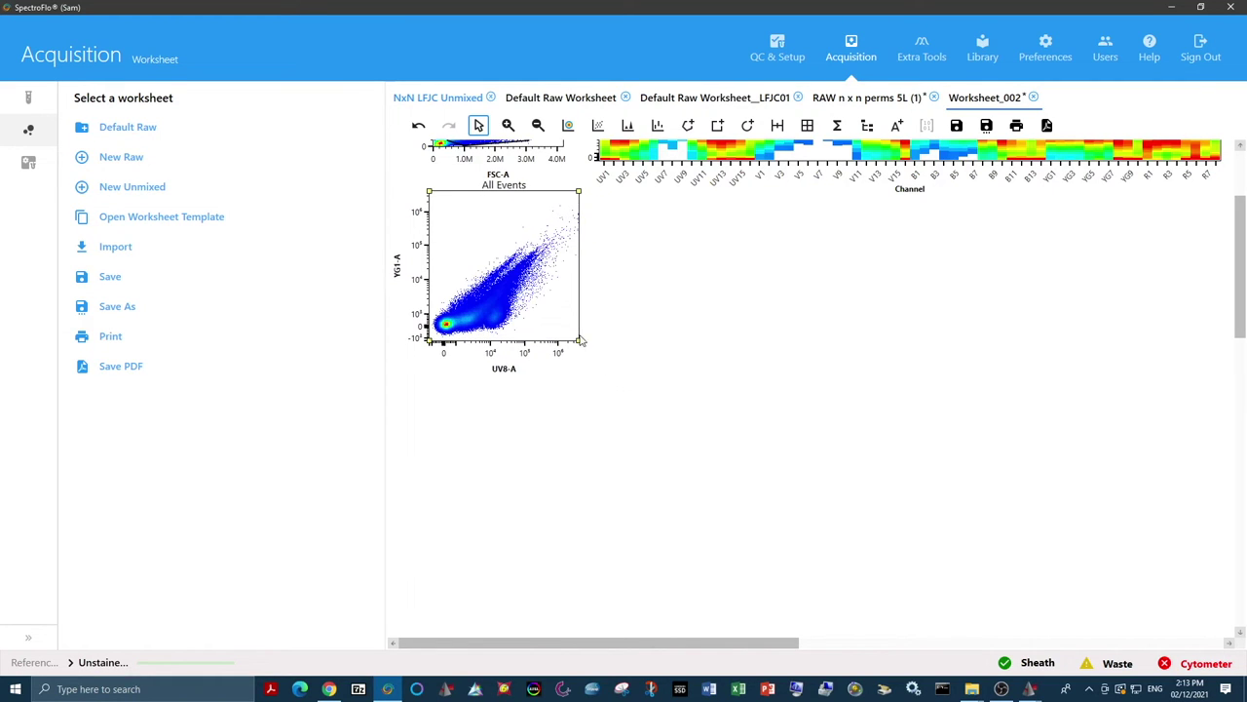
- Draw polygon gates around the autofluorescent populations, including a middle pentagon and an elongated diagonal gate
left_click(688, 126)
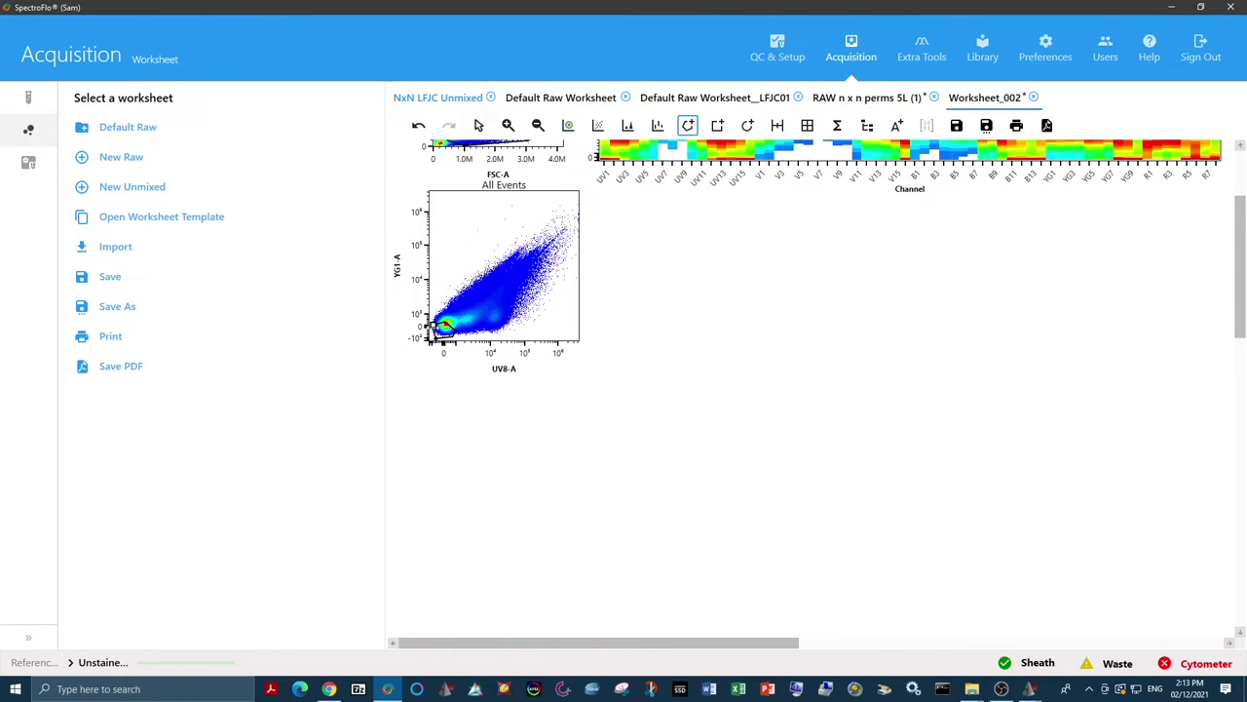
key("Escape")
left_click(688, 126)
left_click(500, 248)
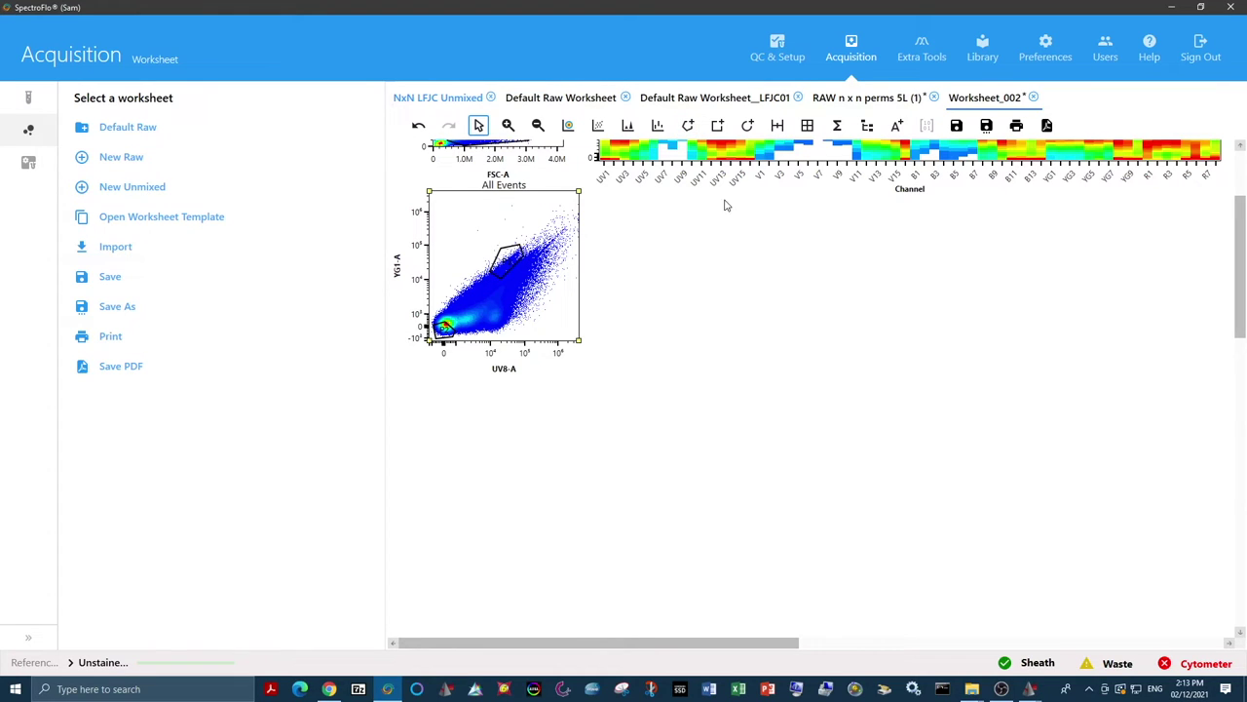
left_click(688, 127)
left_click(560, 231)
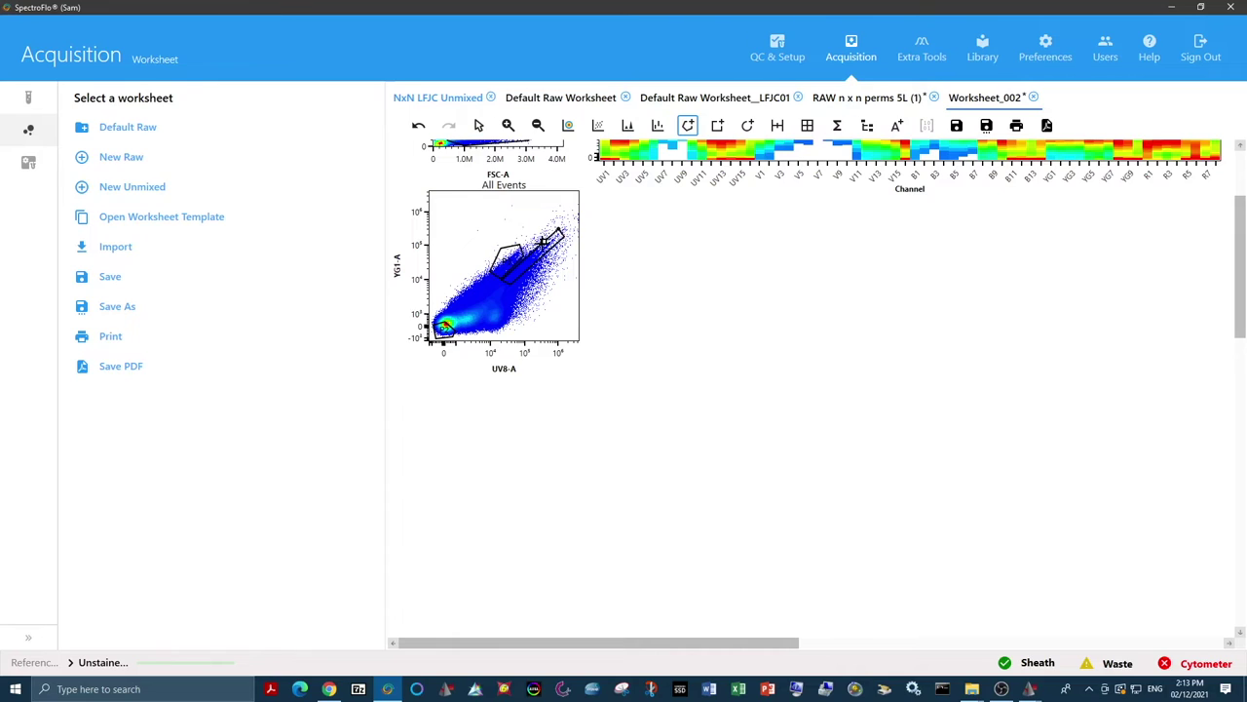
double_click(544, 242)
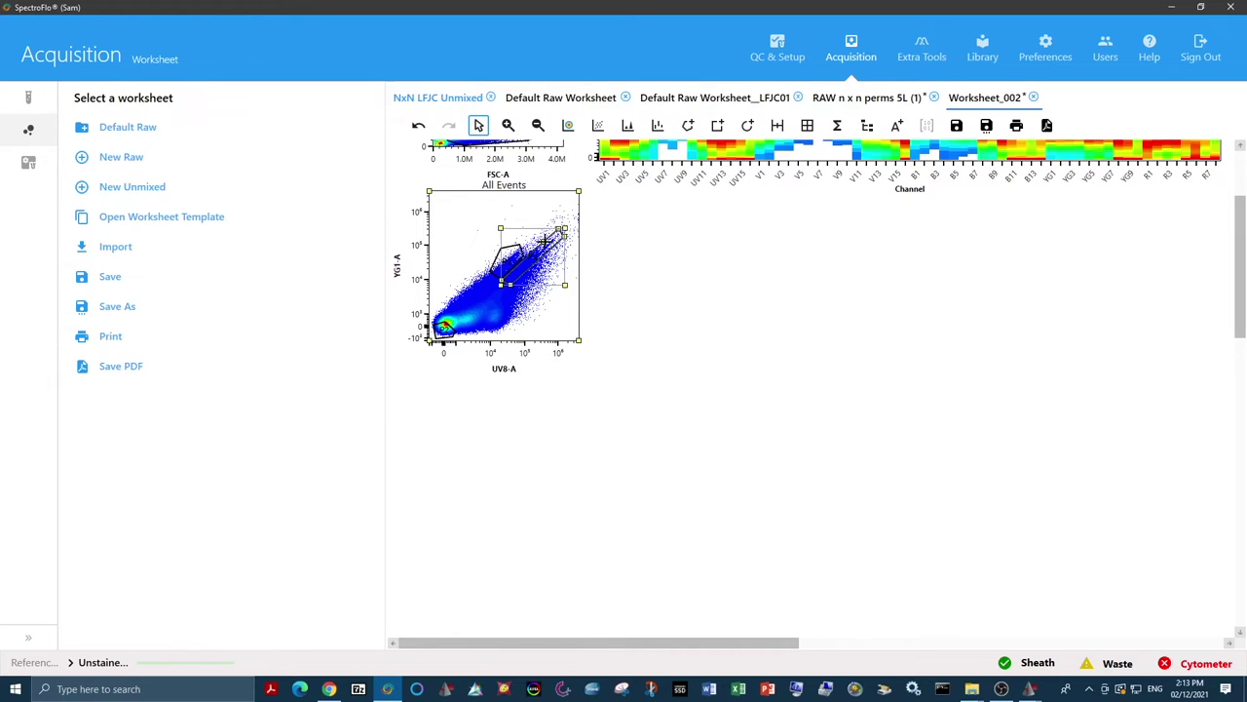
left_click(689, 126)
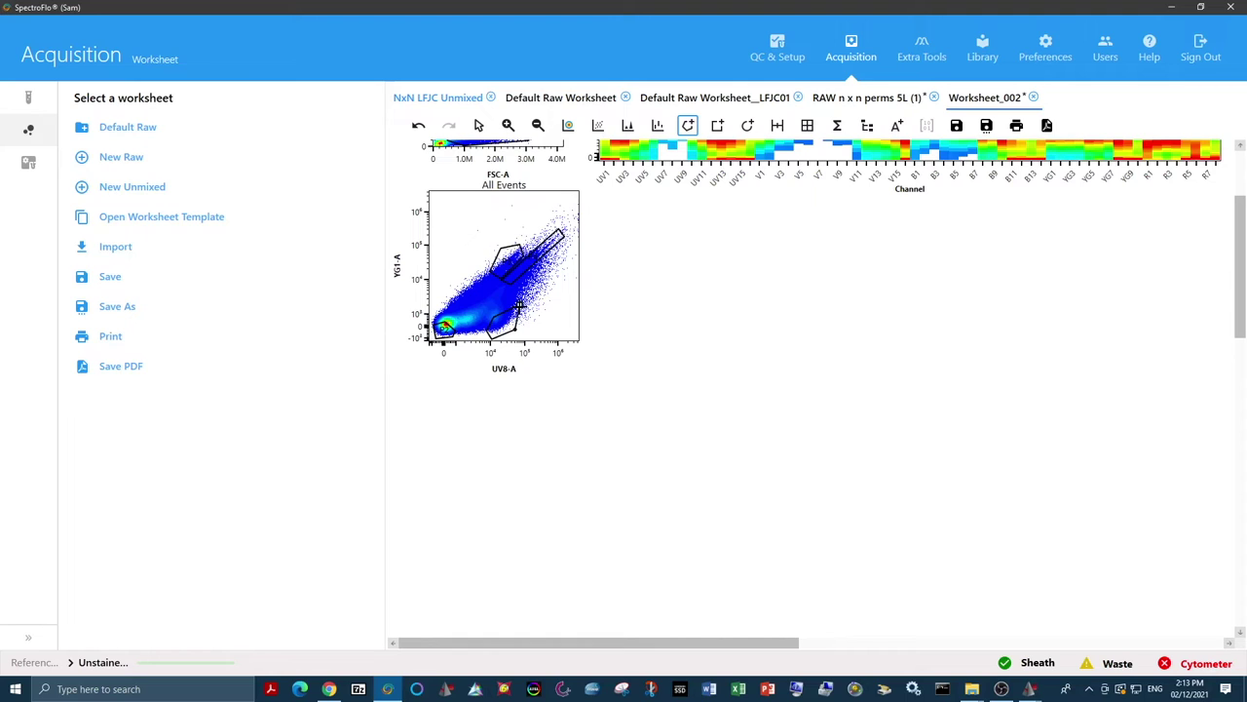
key("Escape")
- Create SSC-A vs FSC-A plots for gates P3 and P4, placing P4 below P3
left_click(510, 340)
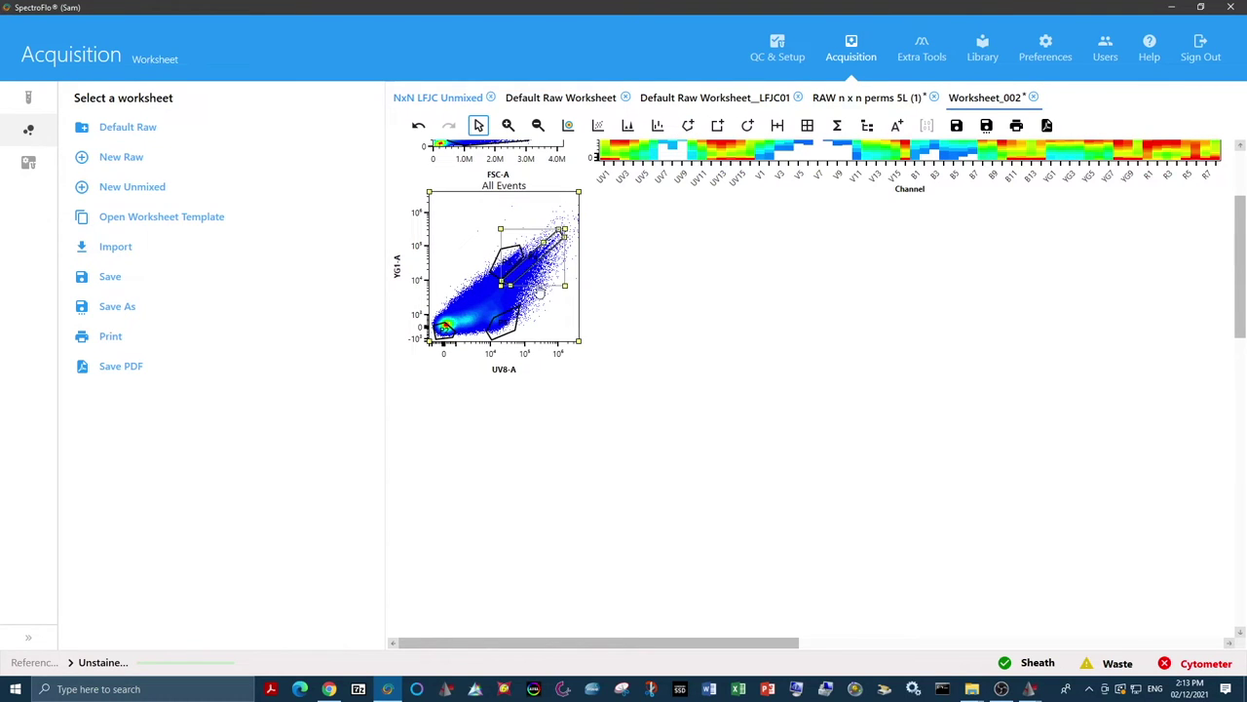
left_click(496, 258)
double_click(496, 258)
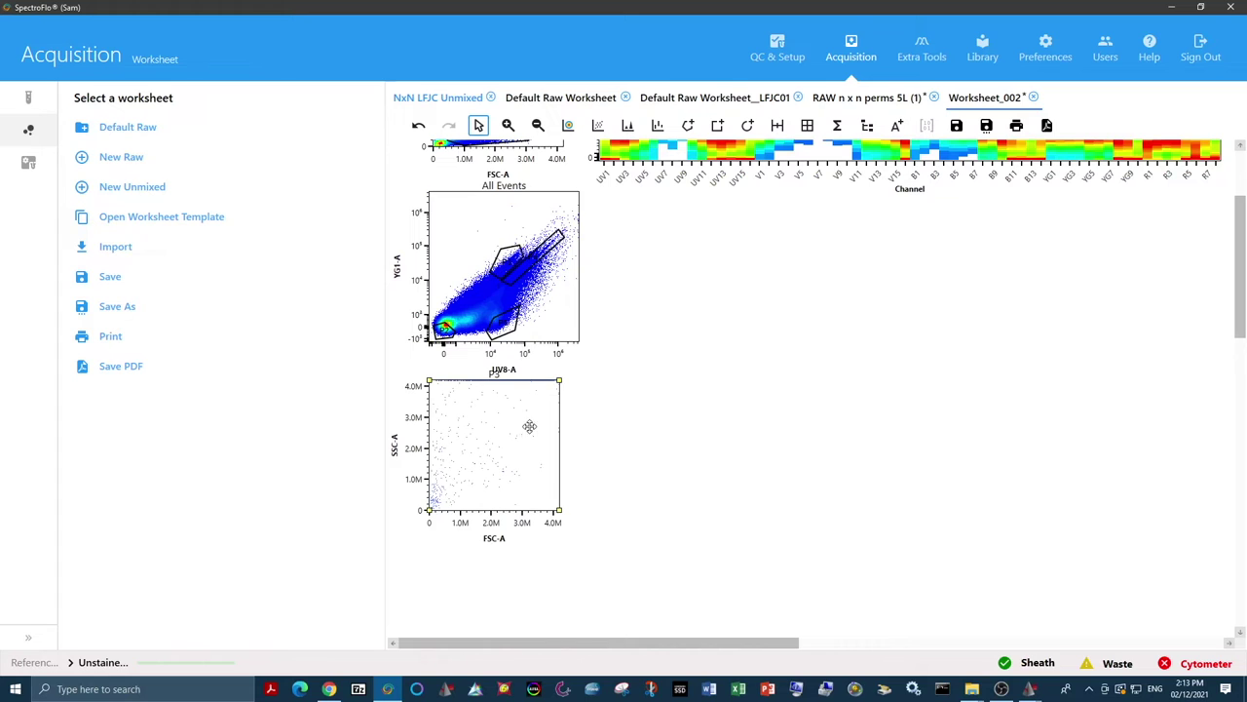
left_click_drag(509, 445, 671, 265)
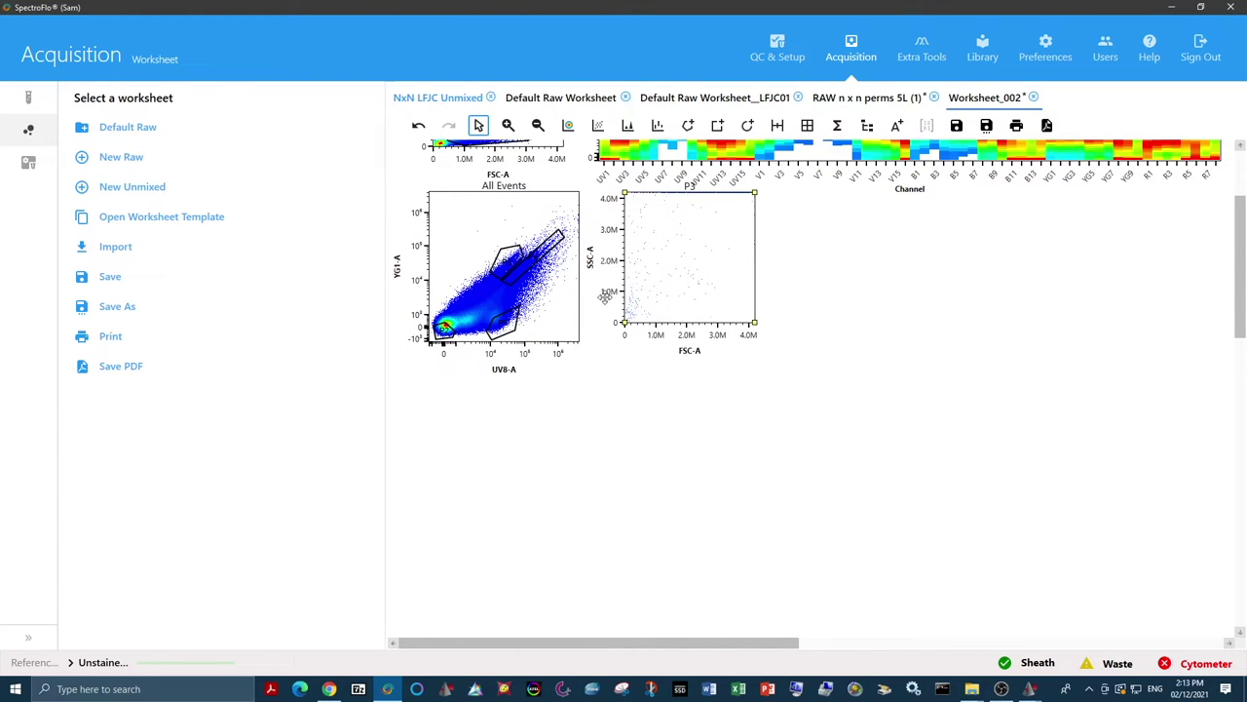
left_click(529, 277)
double_click(526, 276)
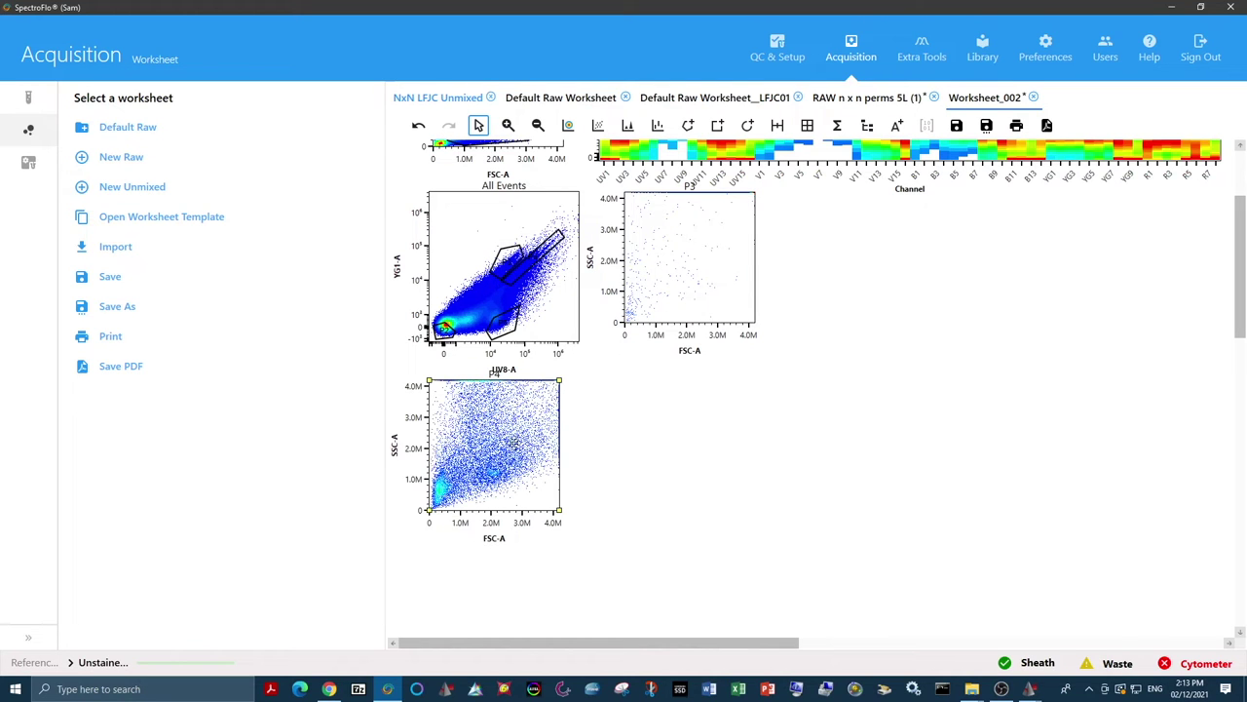
left_click_drag(537, 442, 719, 435)
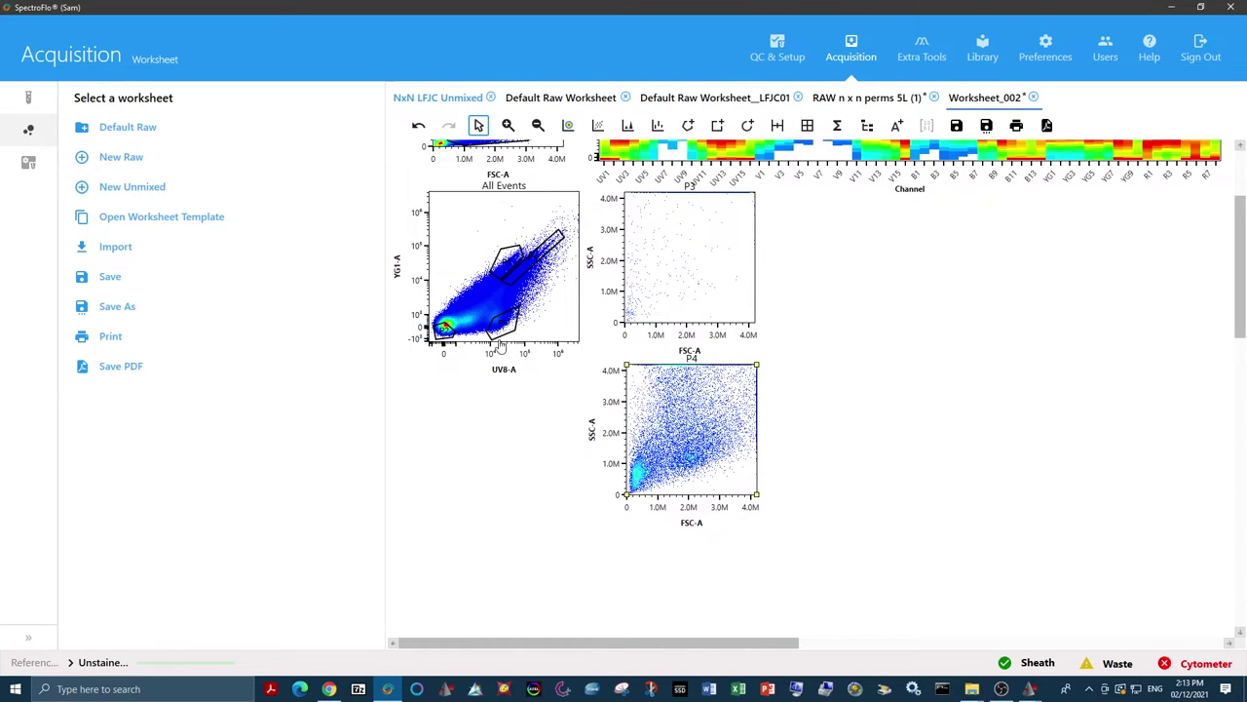
- Create the P5 gated plot and place it at the bottom of the column
double_click(502, 323)
scroll(555, 366, "down", 1)
scroll(556, 367, "down", 2)
left_click_drag(495, 335, 698, 504)
scroll(801, 495, "up", 2)
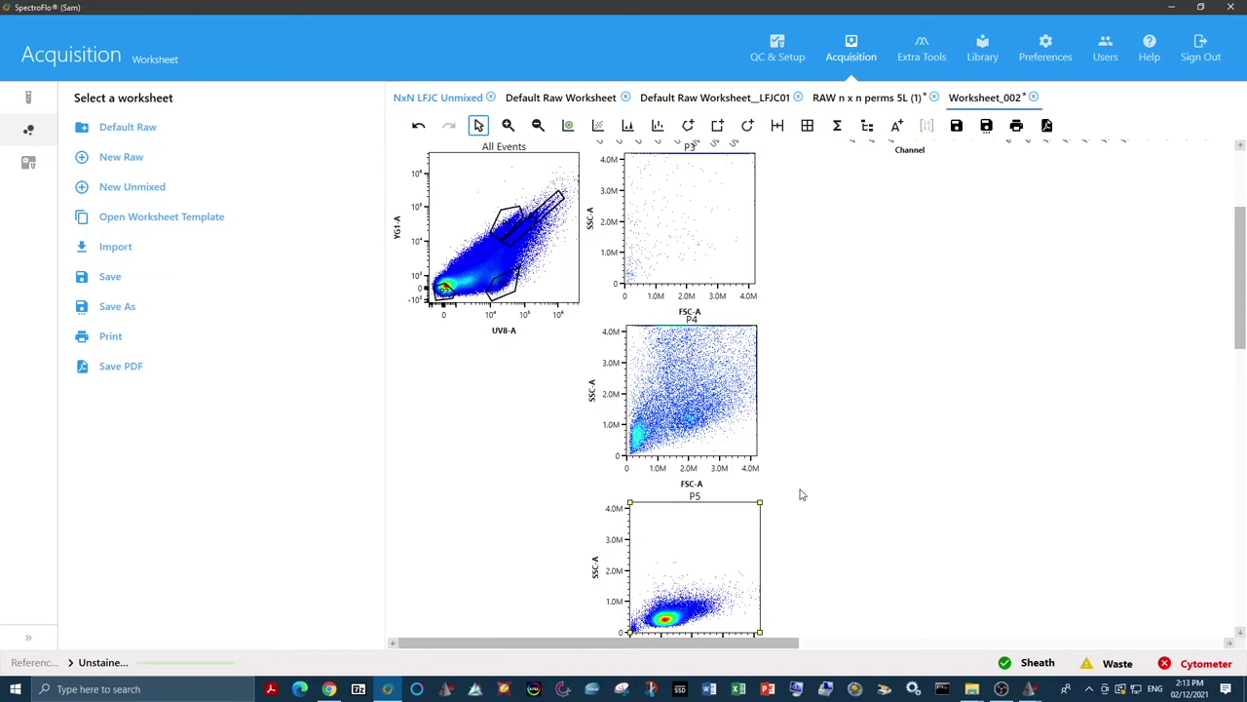
- Shift the elongated gate slightly down on the YG1-A vs UV8-A plot
left_click(514, 238)
scroll(507, 336, "down", 2)
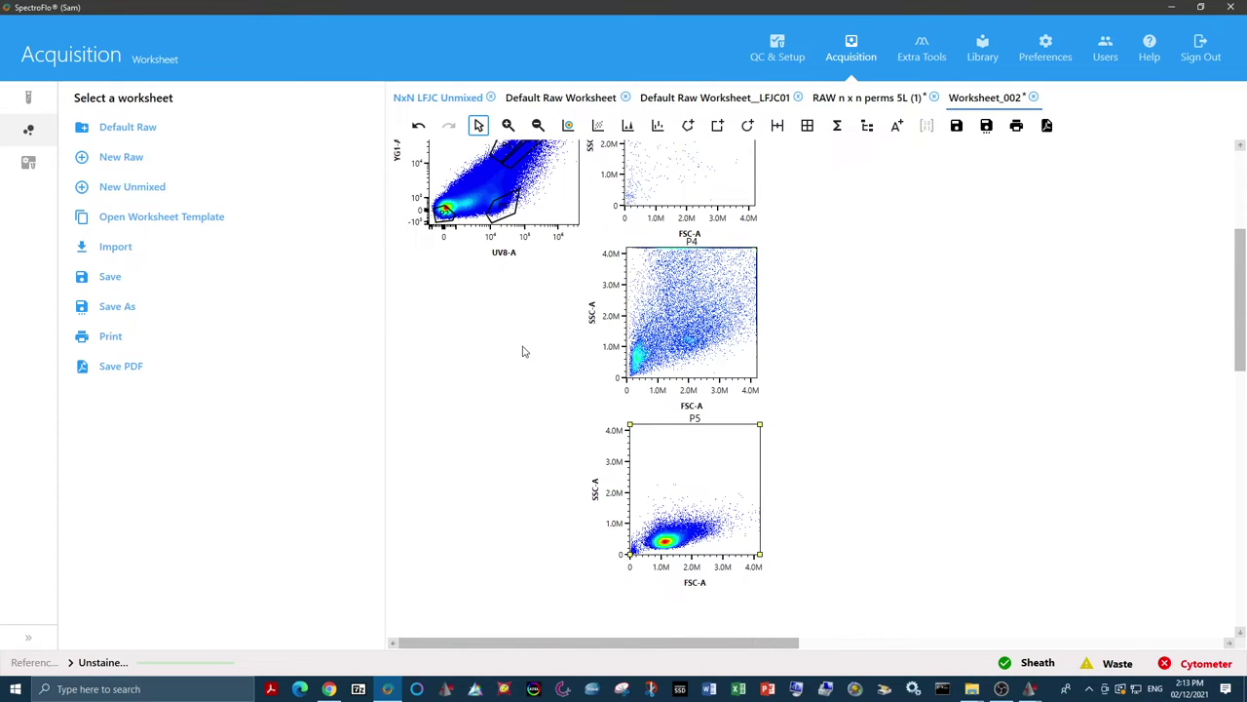
scroll(526, 353, "up", 1)
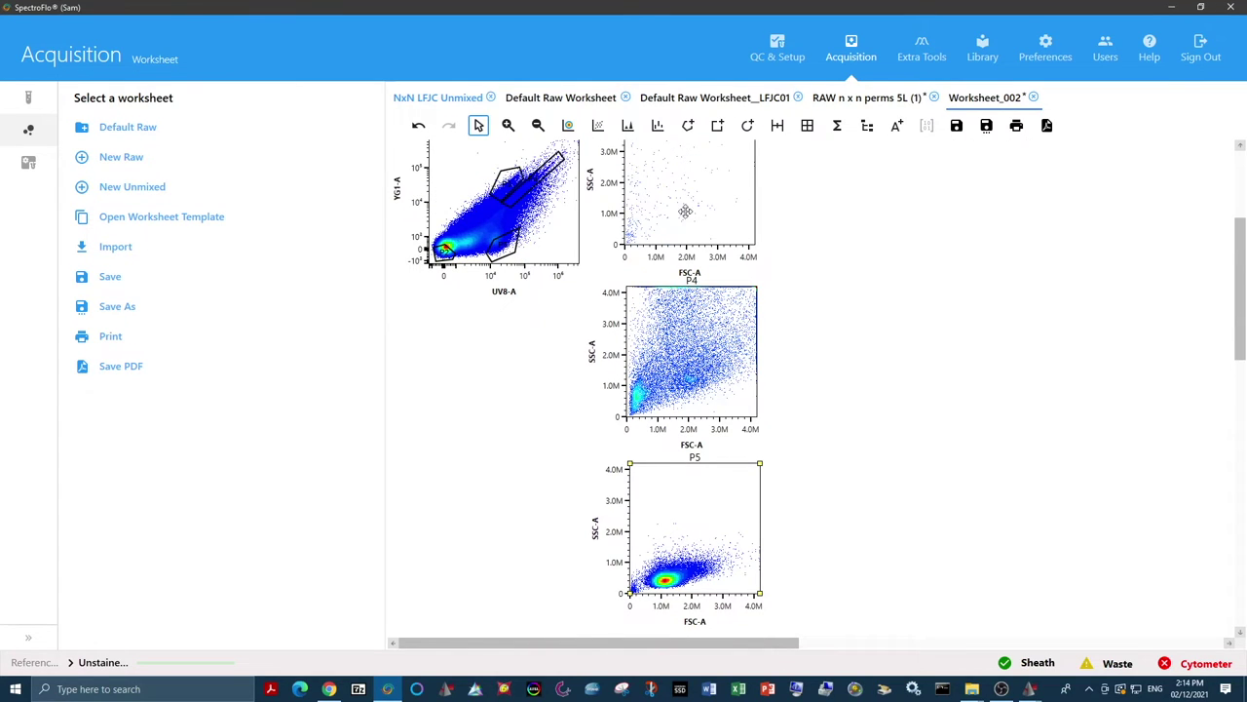
scroll(771, 505, "up", 2)
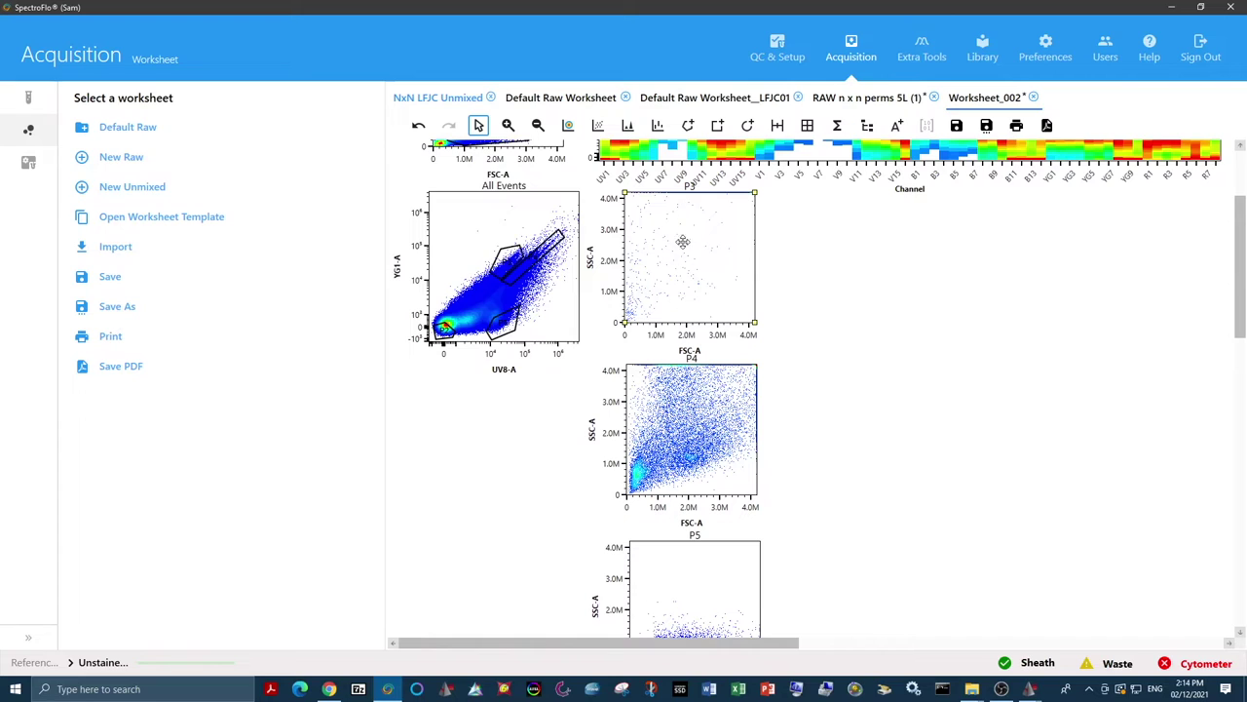
left_click(531, 255)
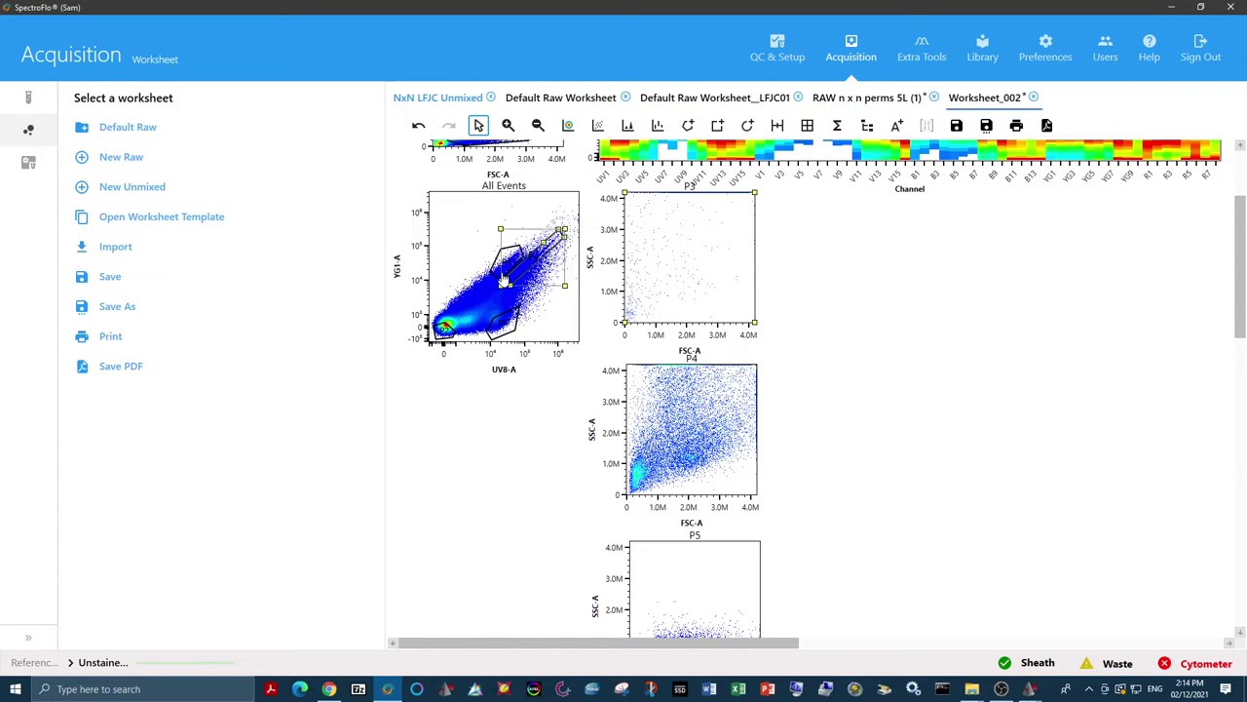
left_click_drag(504, 260, 503, 272)
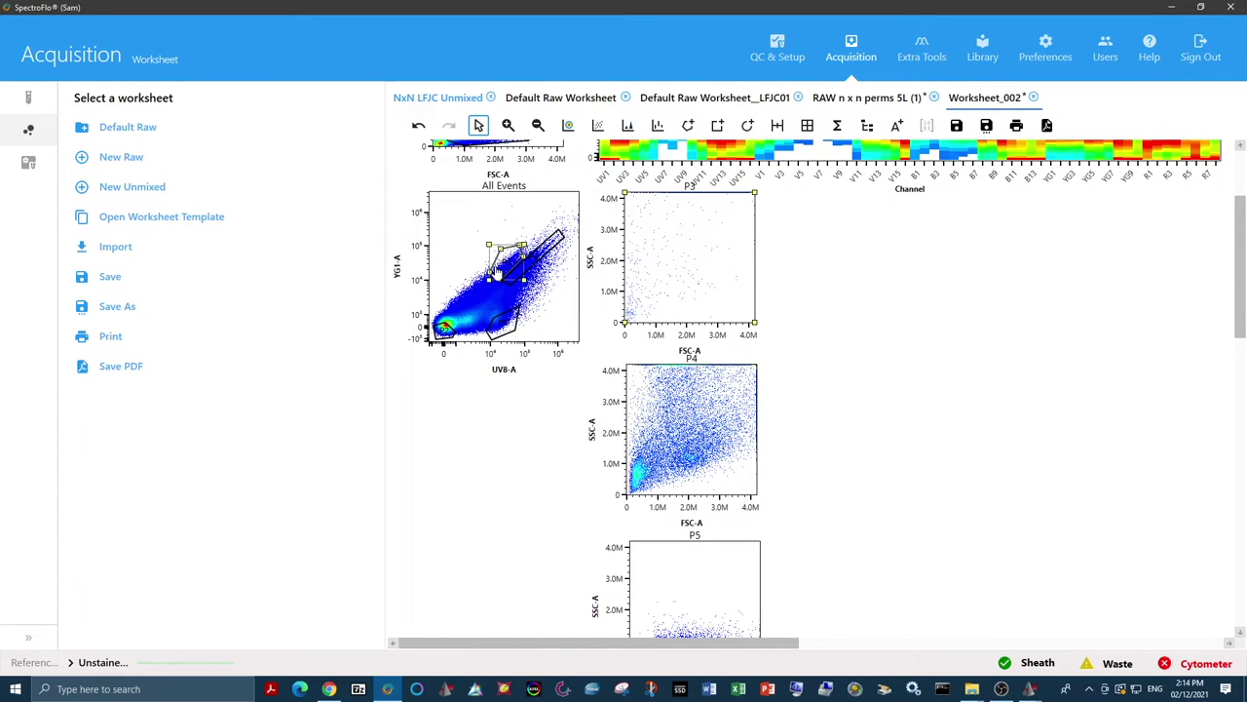
left_click(724, 244)
scroll(705, 255, "up", 2)
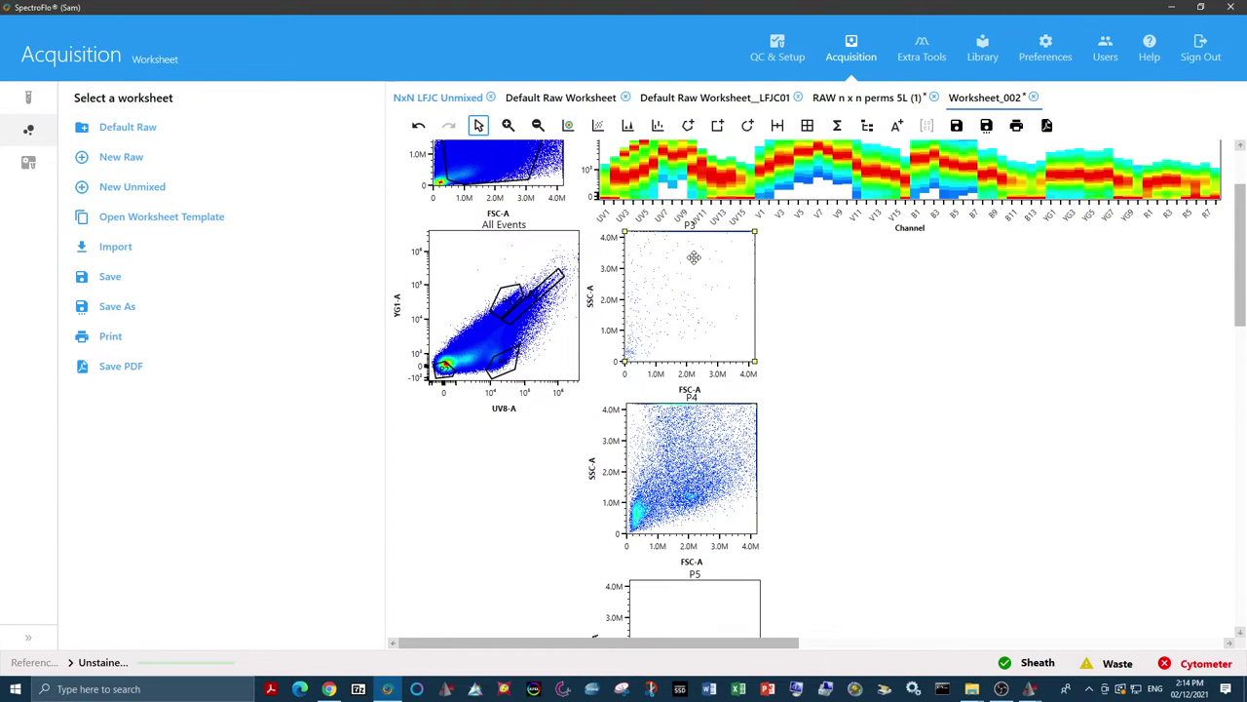
left_click(693, 256)
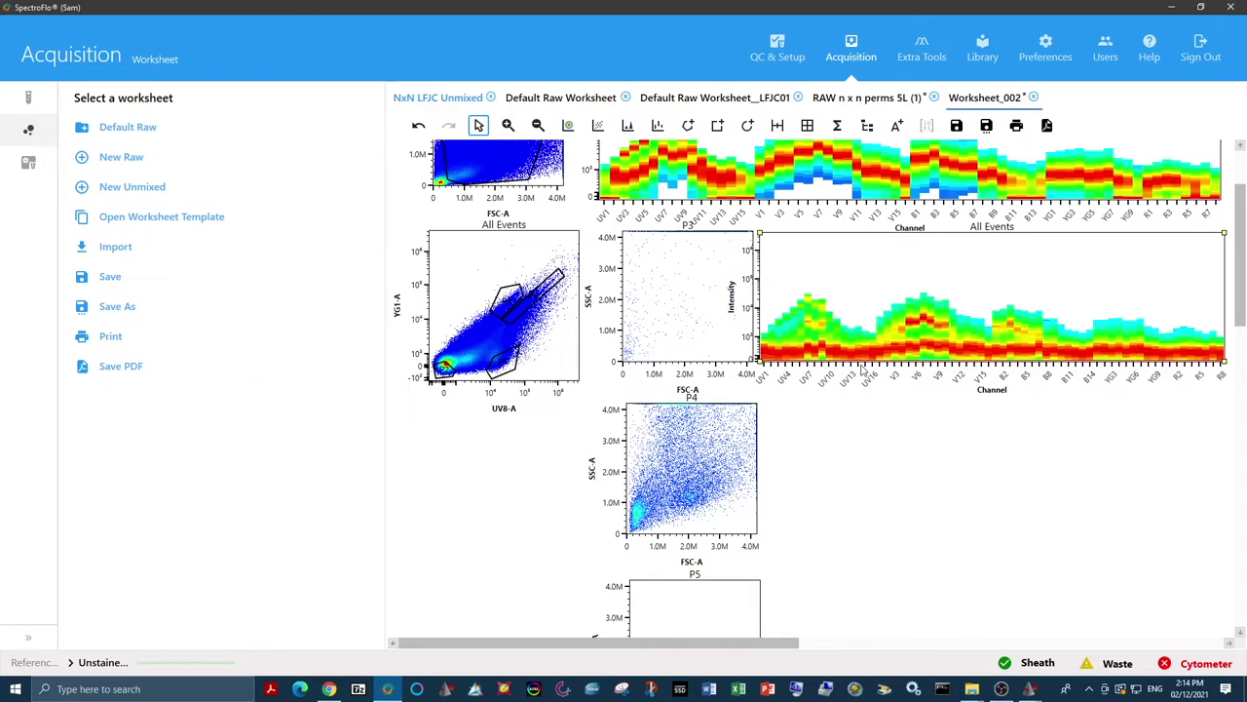
- Set the new spectrum plot's gate to P3 so it shows the P3 spectral signature
right_click(987, 289)
left_click(1023, 393)
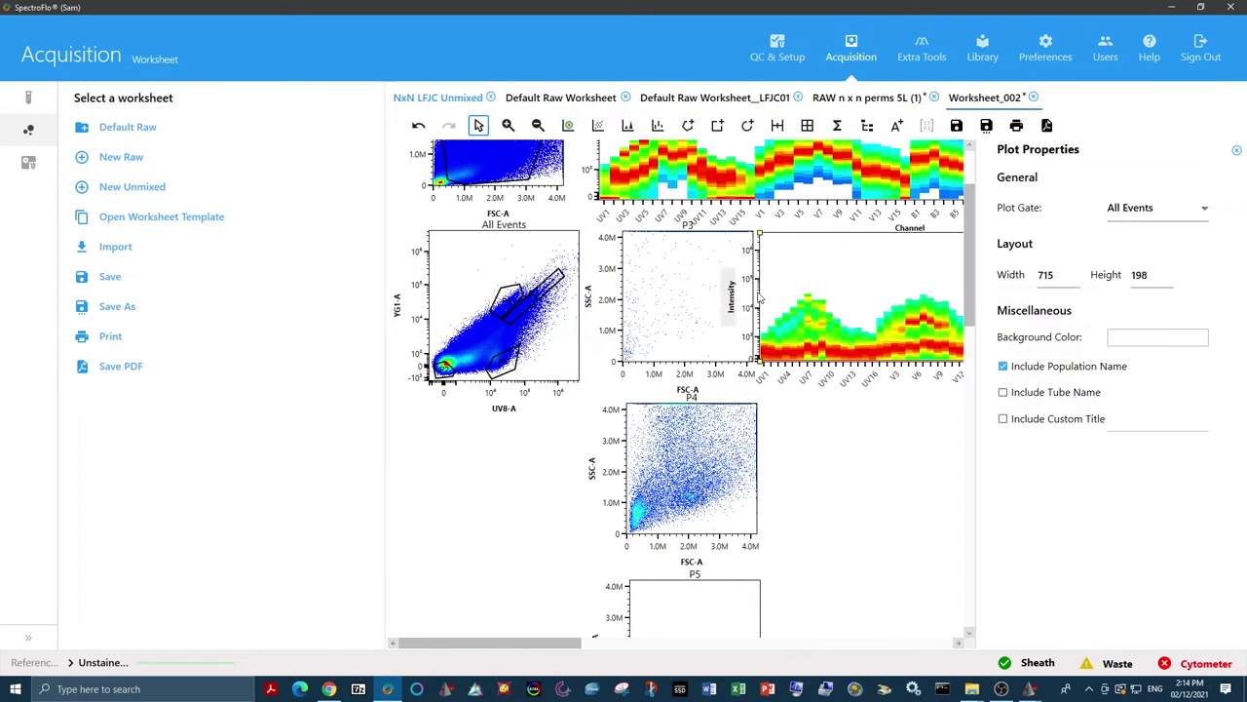
left_click(1150, 213)
left_click(1148, 310)
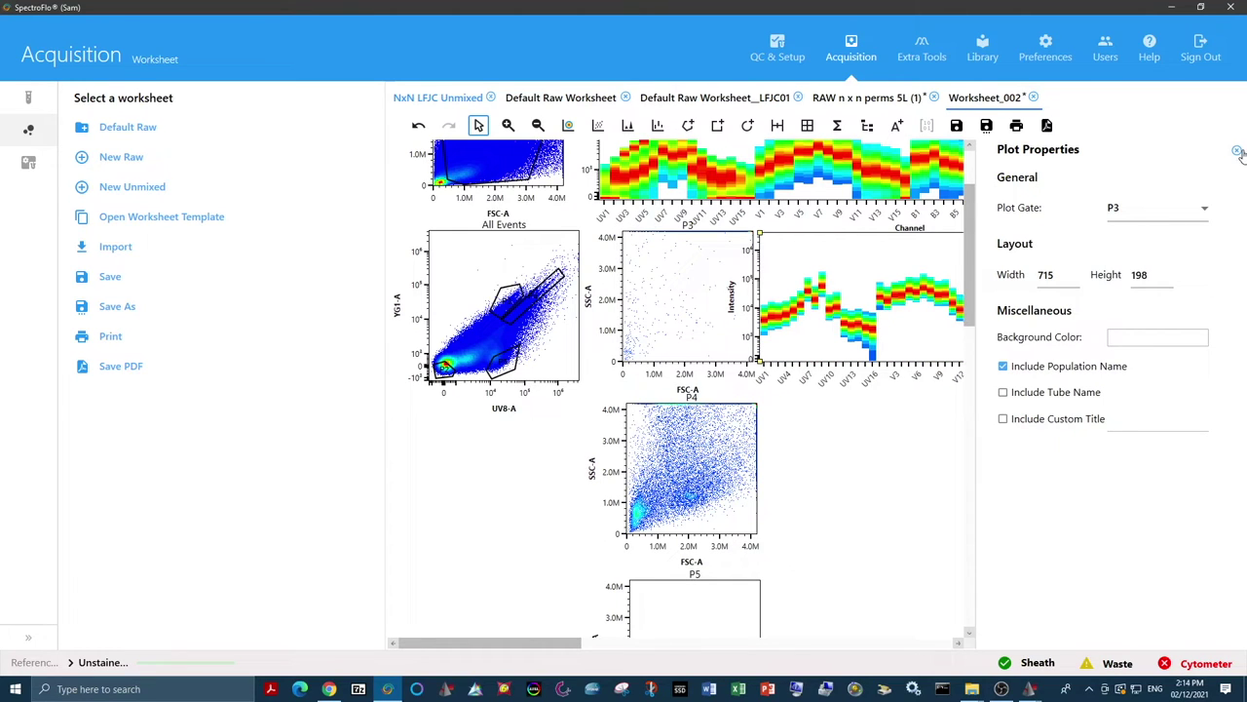
left_click(1238, 151)
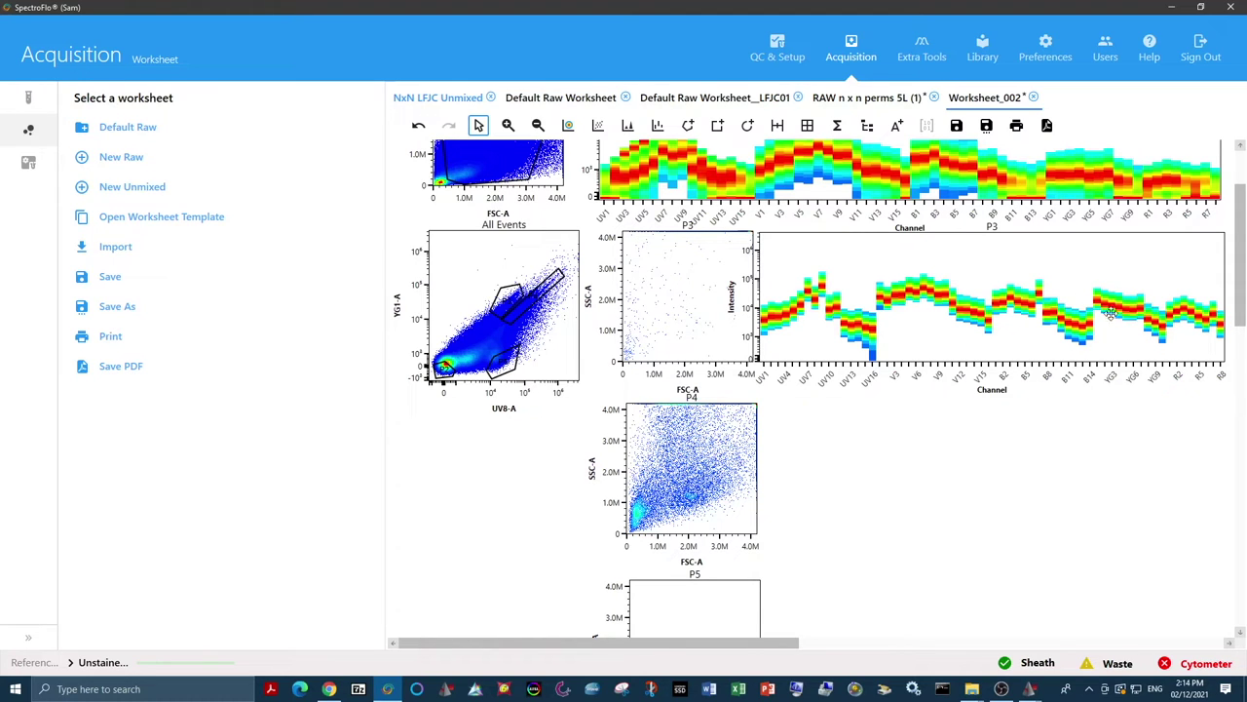
left_click(874, 332)
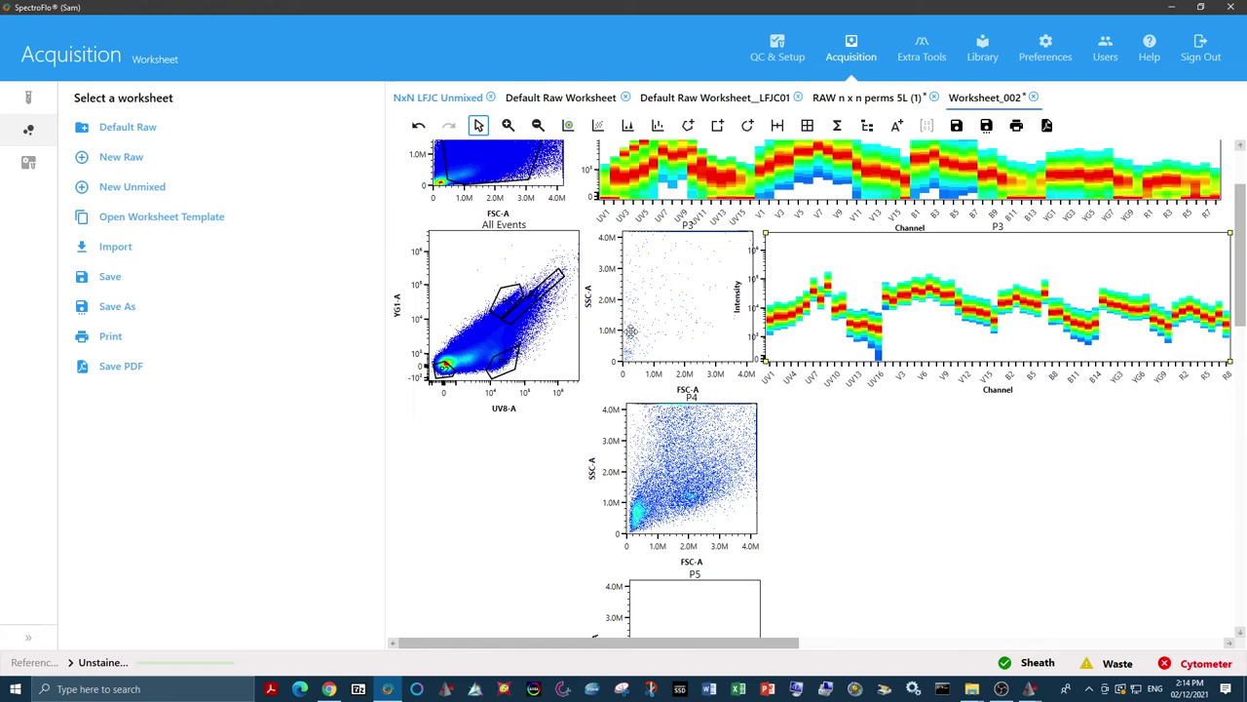
left_click(495, 308)
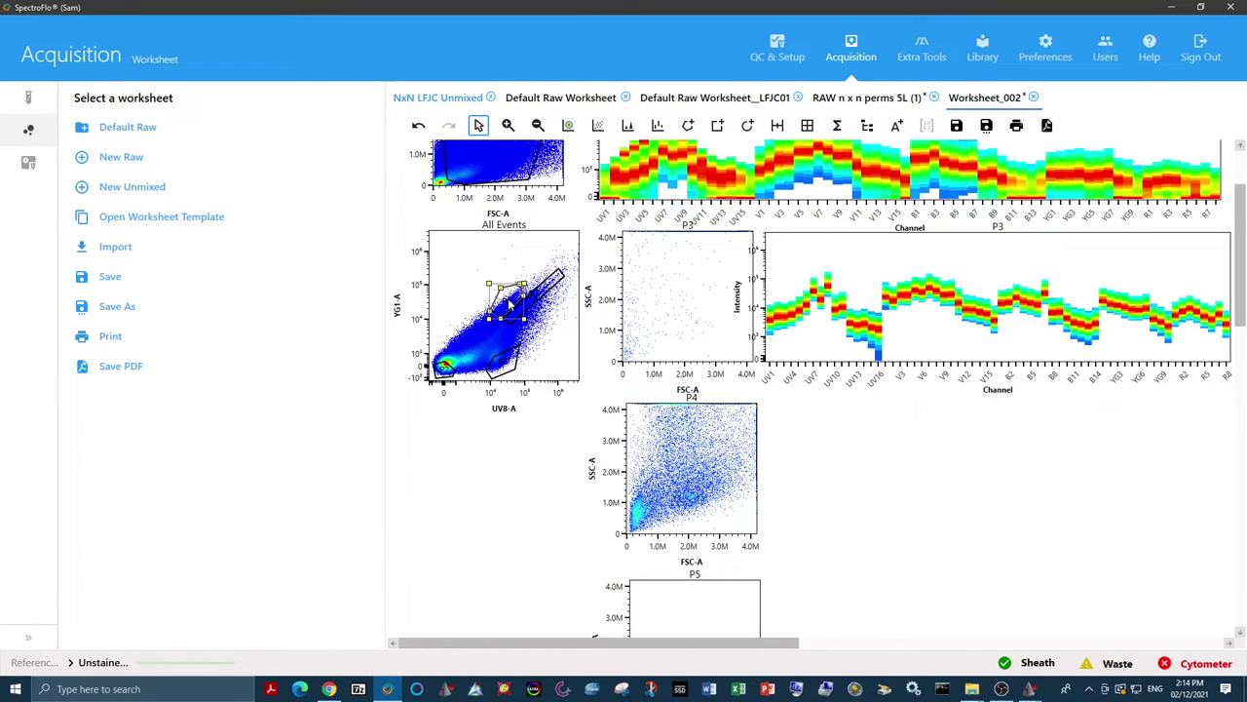
left_click(858, 472)
scroll(858, 472, "down", 2)
left_click(700, 382)
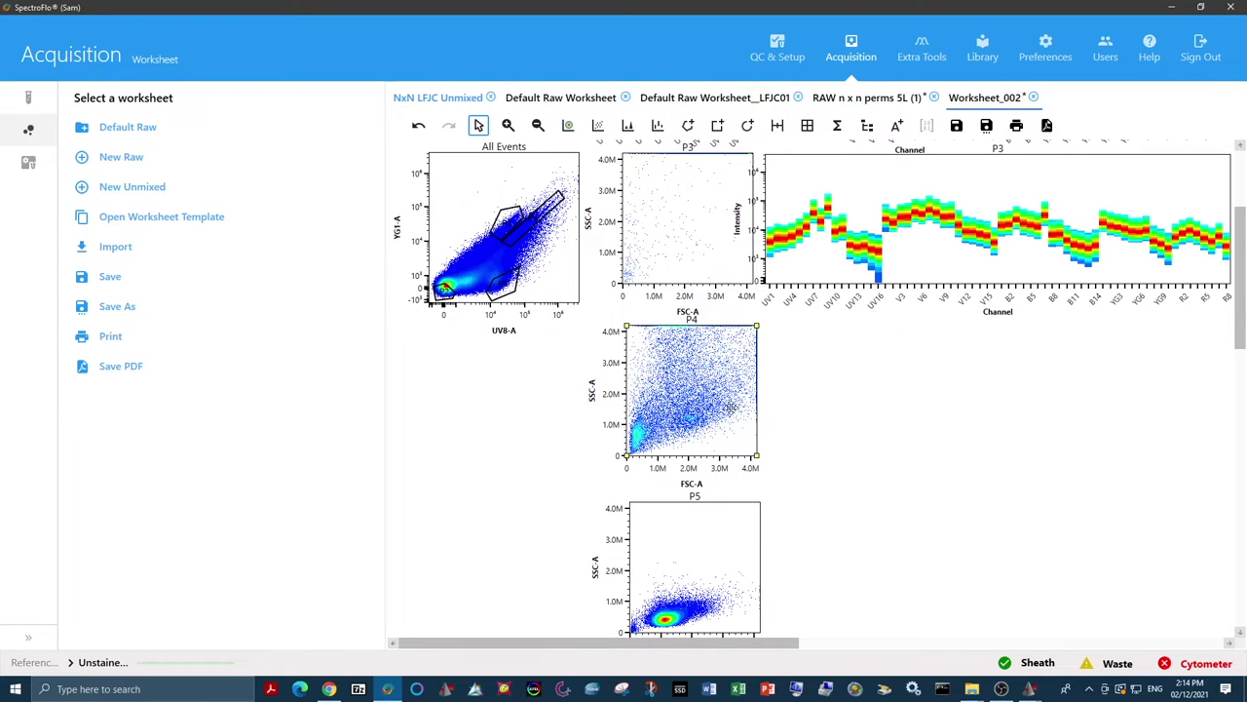
- Draw a new spectrum plot beside the P4 scatter plot
left_click(532, 225)
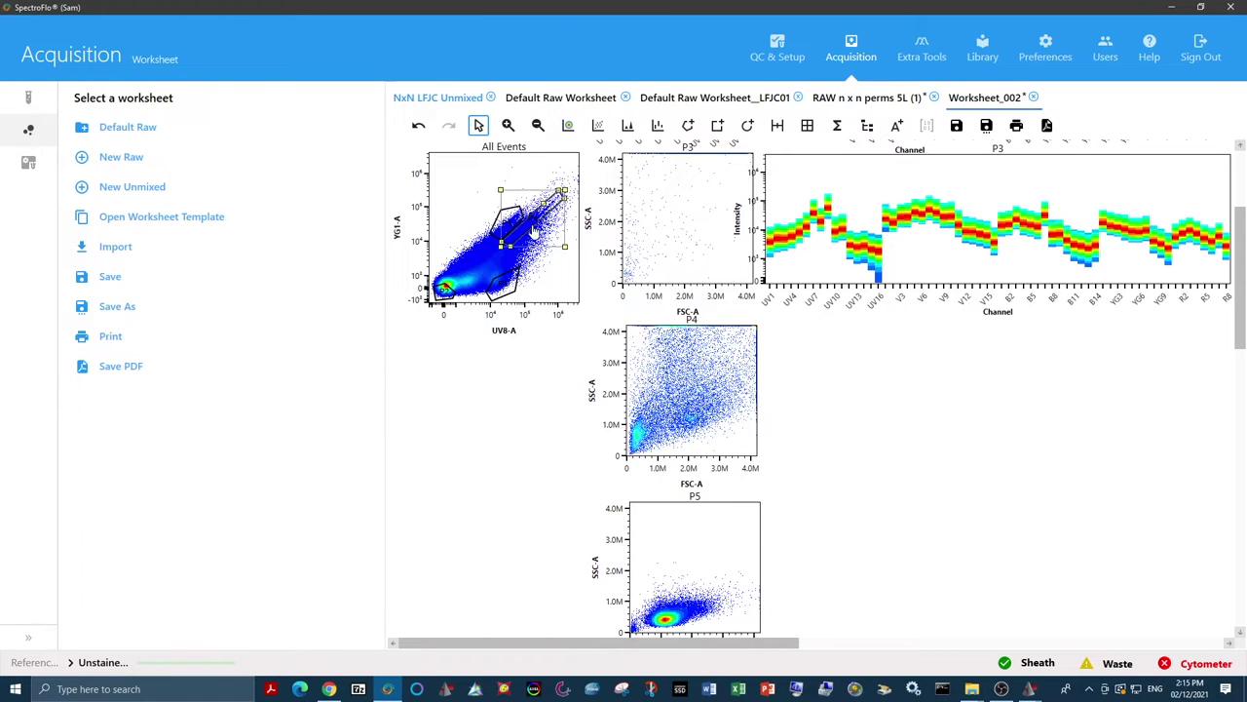
left_click(897, 367)
left_click(655, 126)
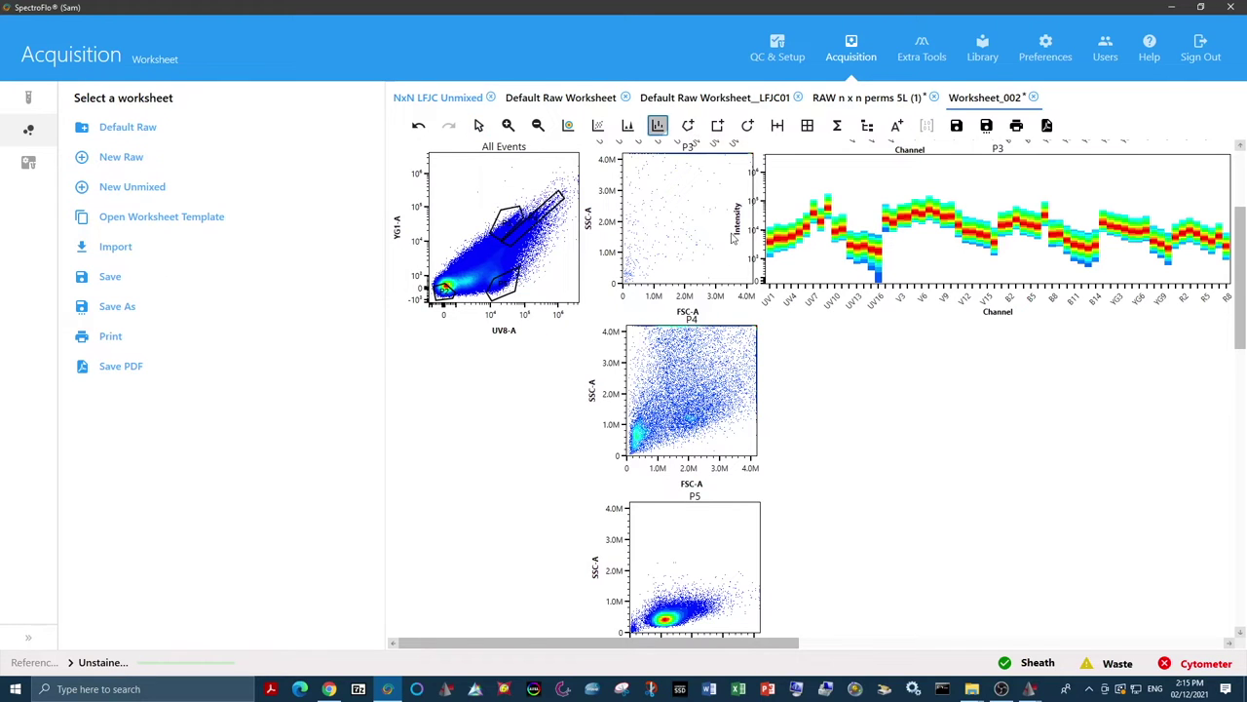
mouse_move(762, 328)
left_mouse_down()
mouse_move(857, 430)
mouse_move(1208, 477)
left_mouse_up()
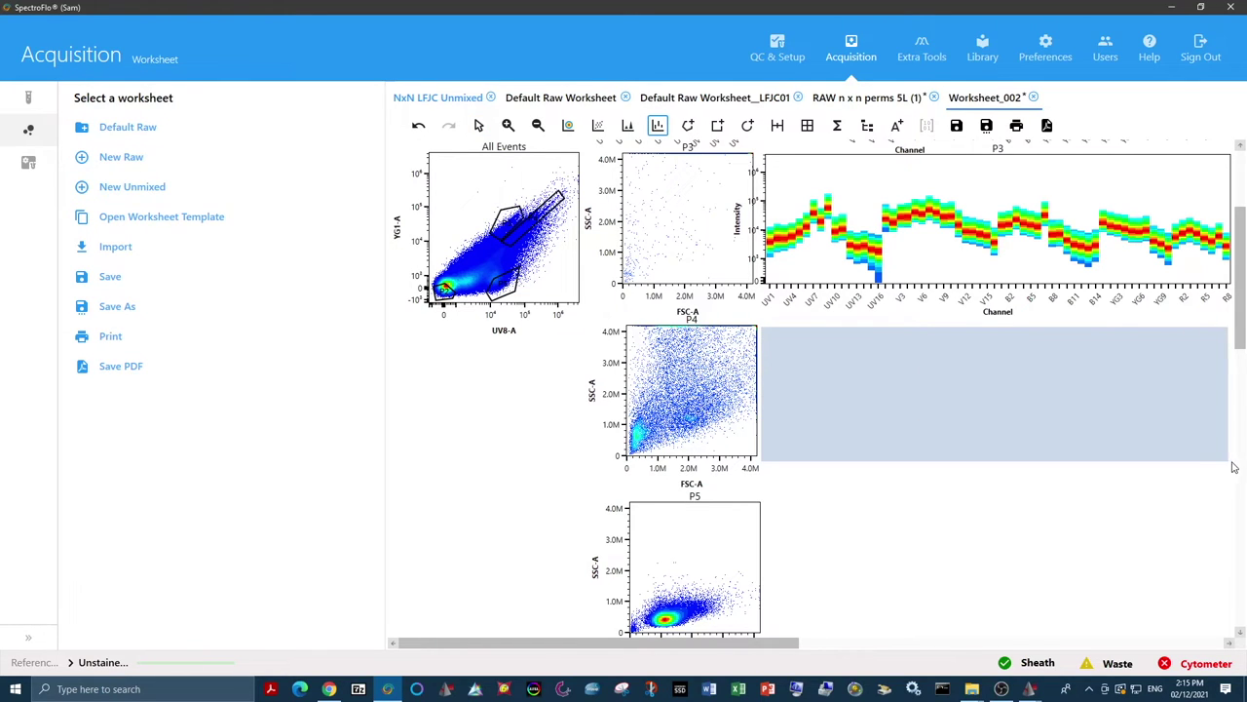
- Set that spectrum plot's gate to P4 to display the P4 signature
right_click(1079, 416)
left_click(1117, 521)
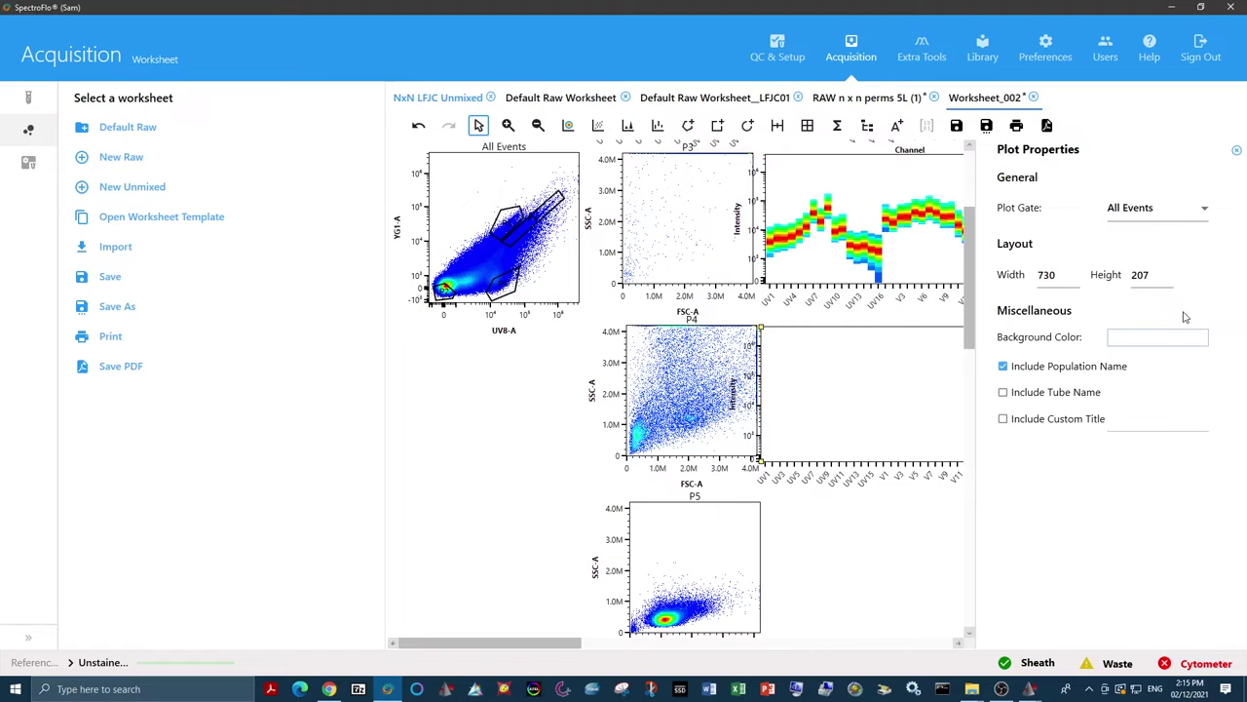
left_click(1169, 208)
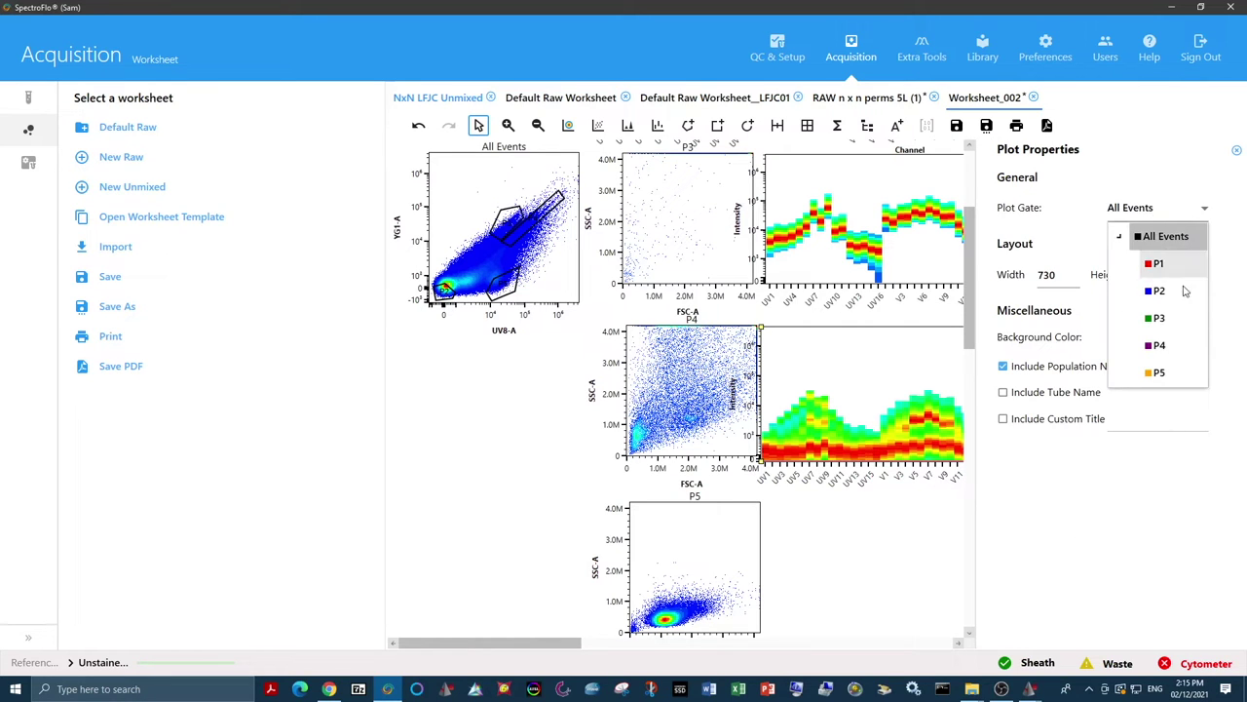
left_click(1175, 345)
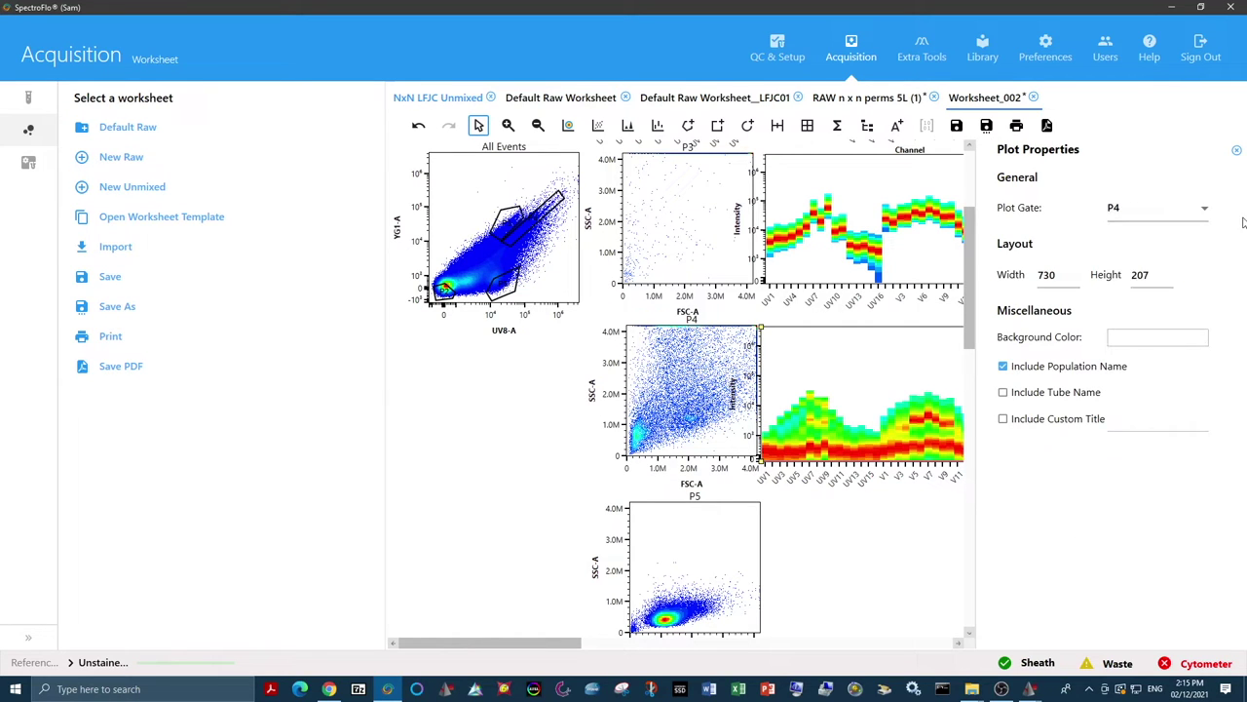
left_click(1238, 152)
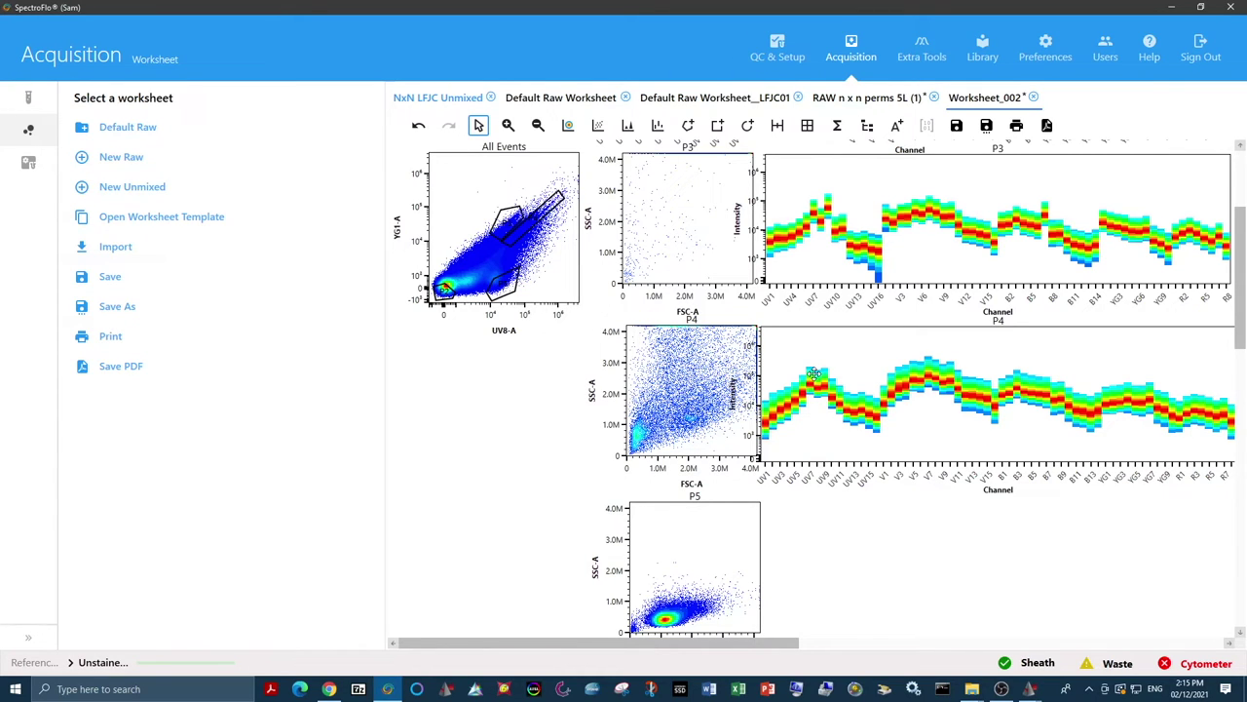
scroll(814, 373, "down", 1)
left_click(863, 358)
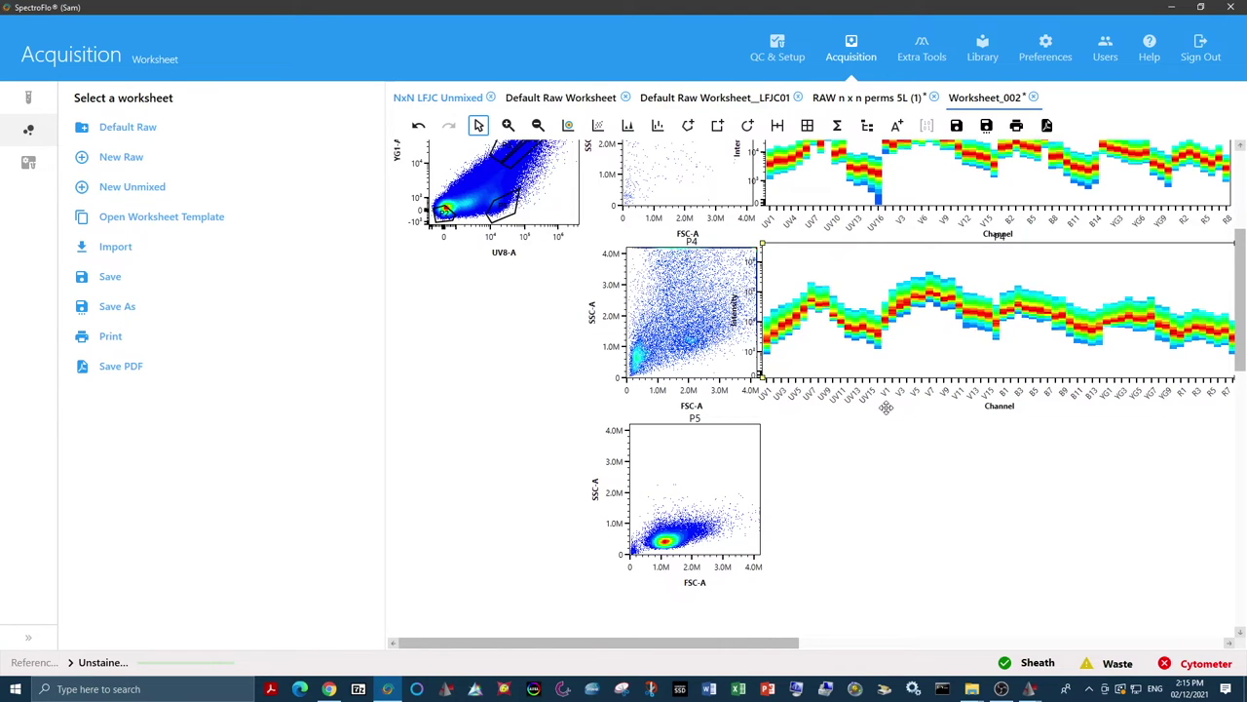
scroll(955, 250, "up", 1)
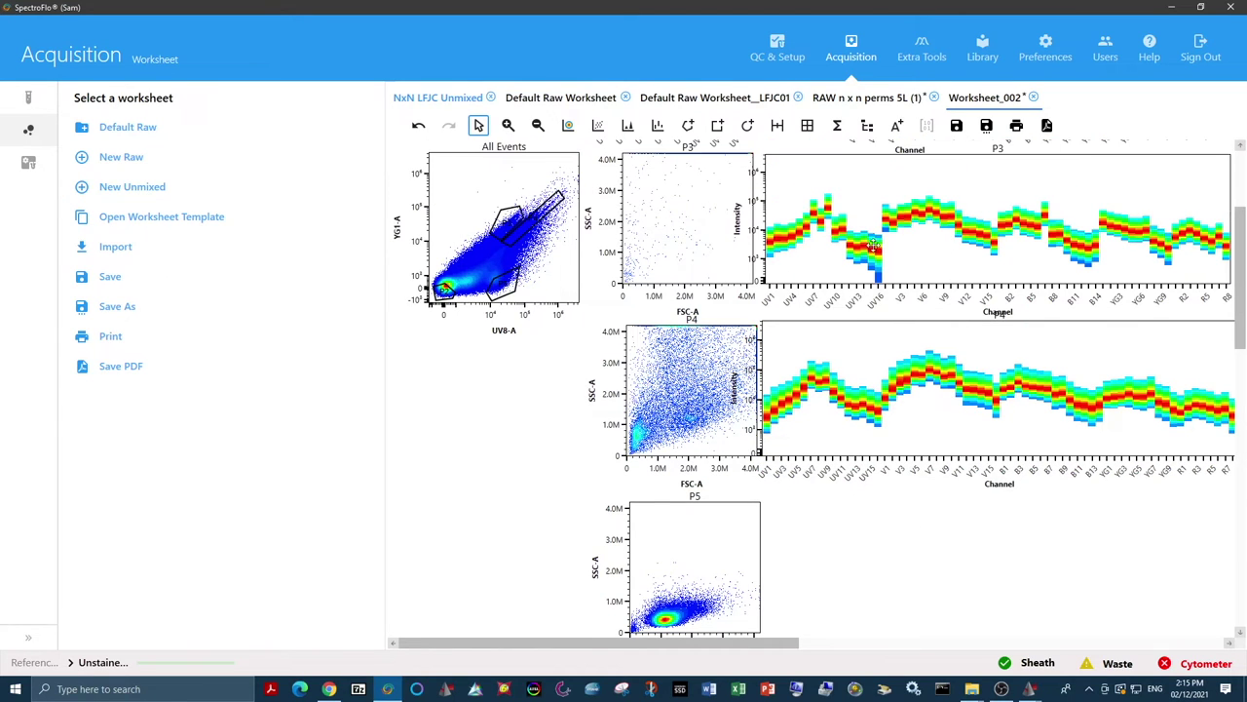
scroll(570, 324, "down", 1)
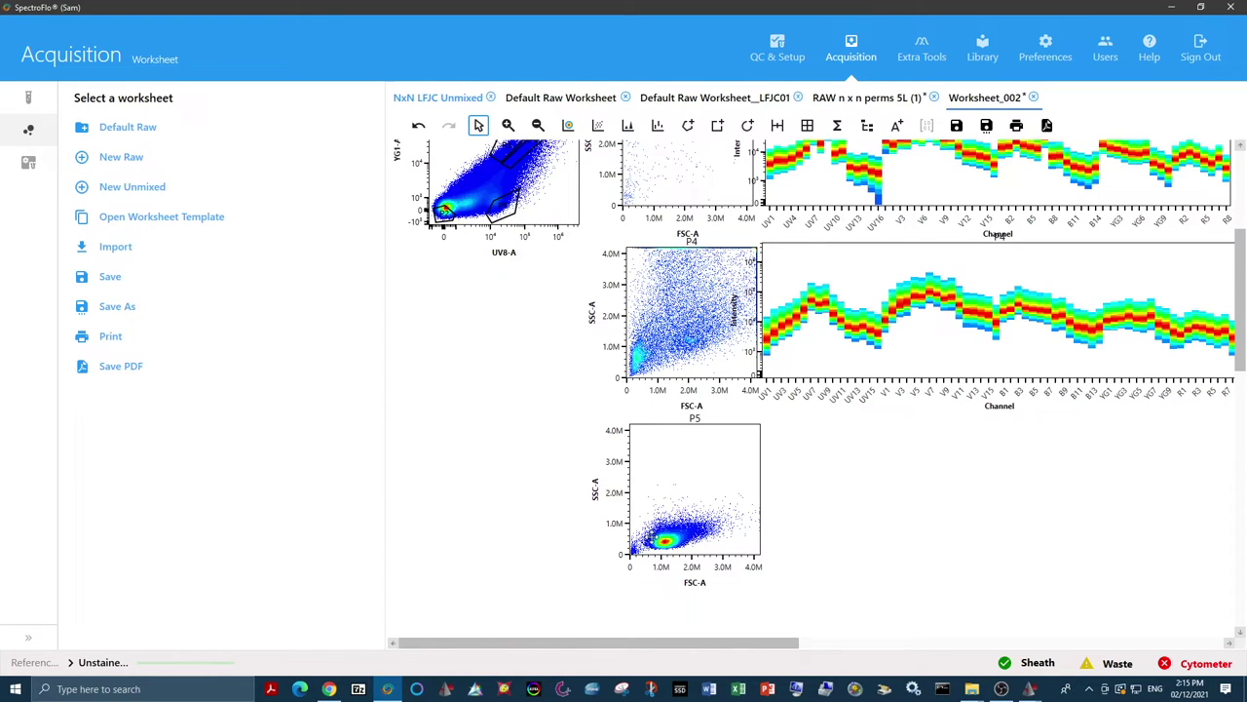
- Draw a spectrum plot beside the P5 scatter plot with its plot gate set to P5
left_click(692, 493)
left_click(658, 127)
left_click_drag(767, 428, 1234, 567)
right_click(1153, 537)
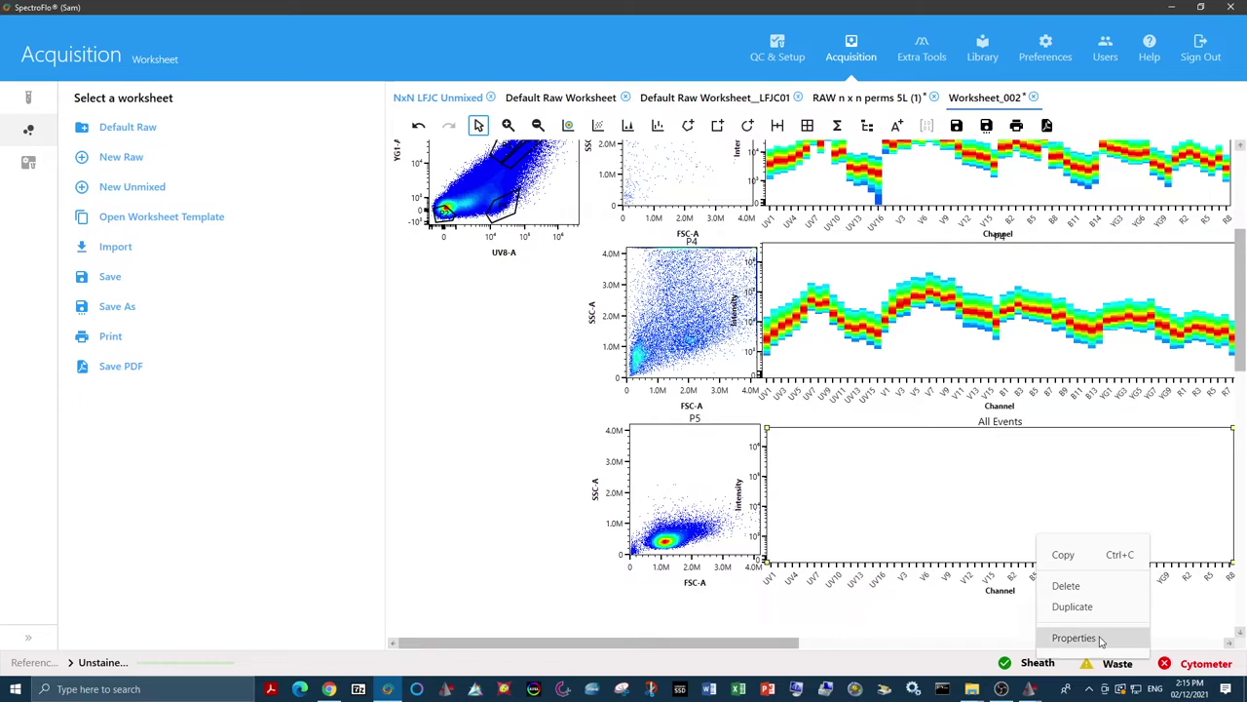
left_click(1077, 637)
left_click(1138, 217)
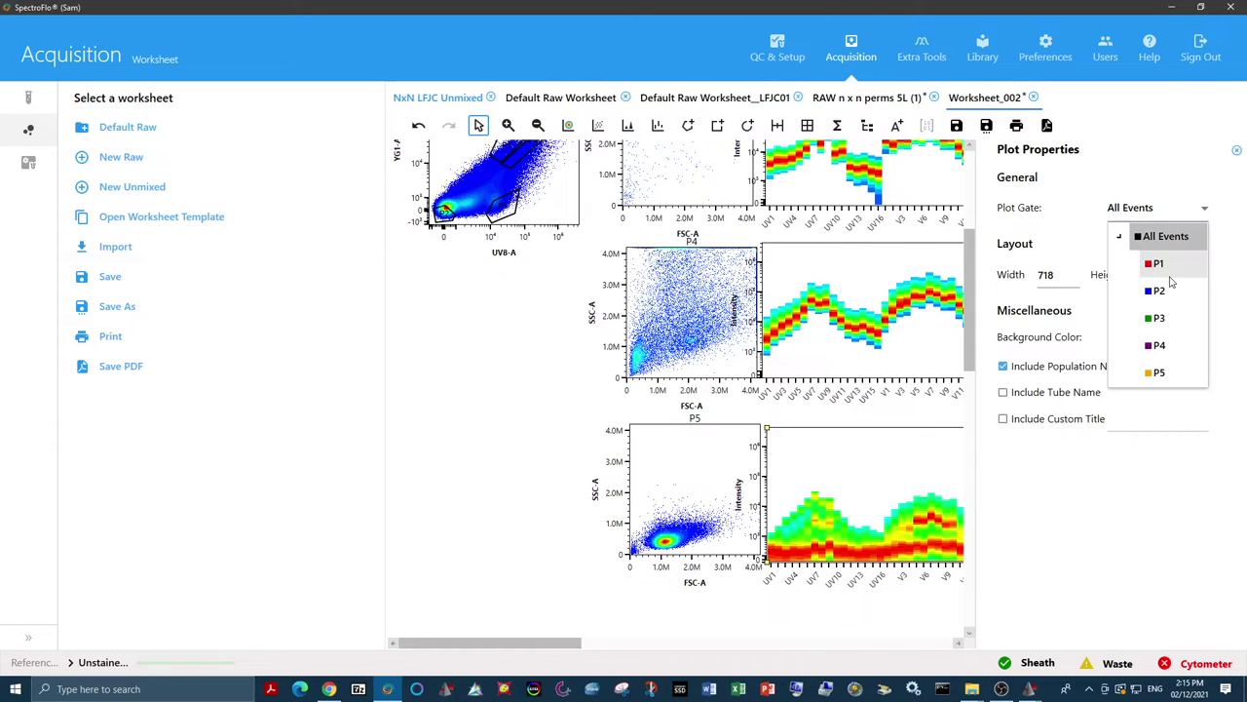
left_click(1159, 372)
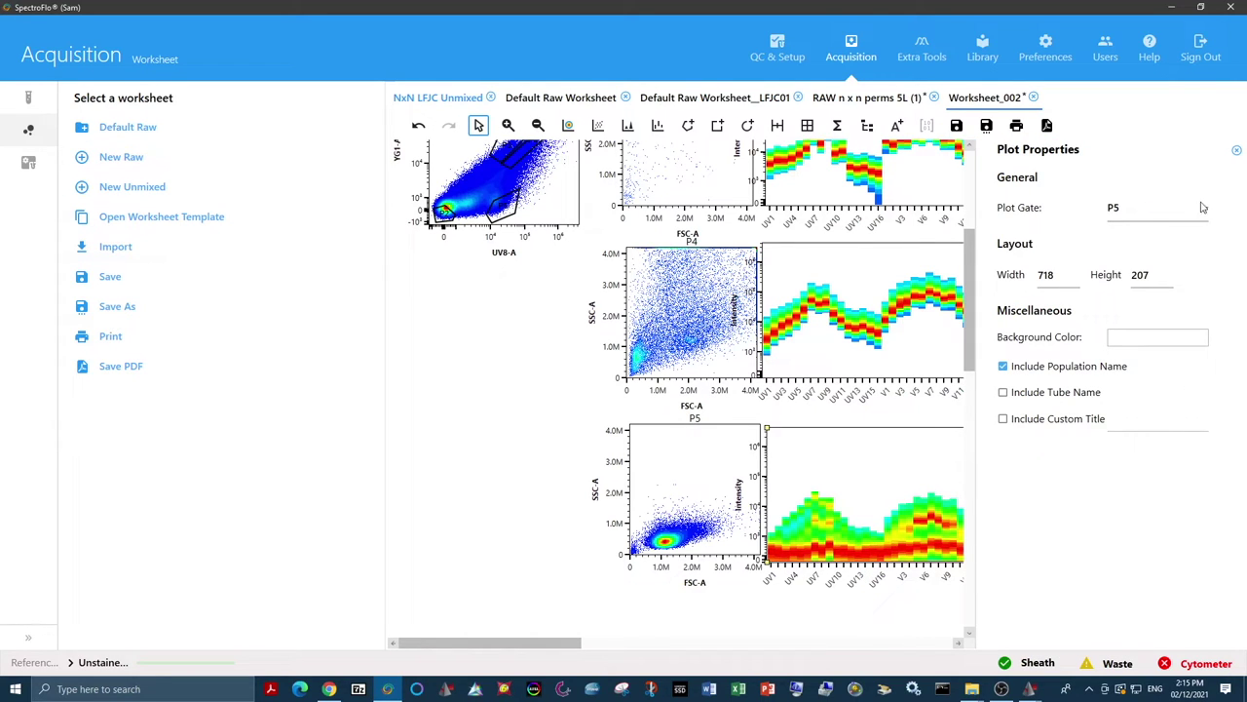
left_click(1237, 153)
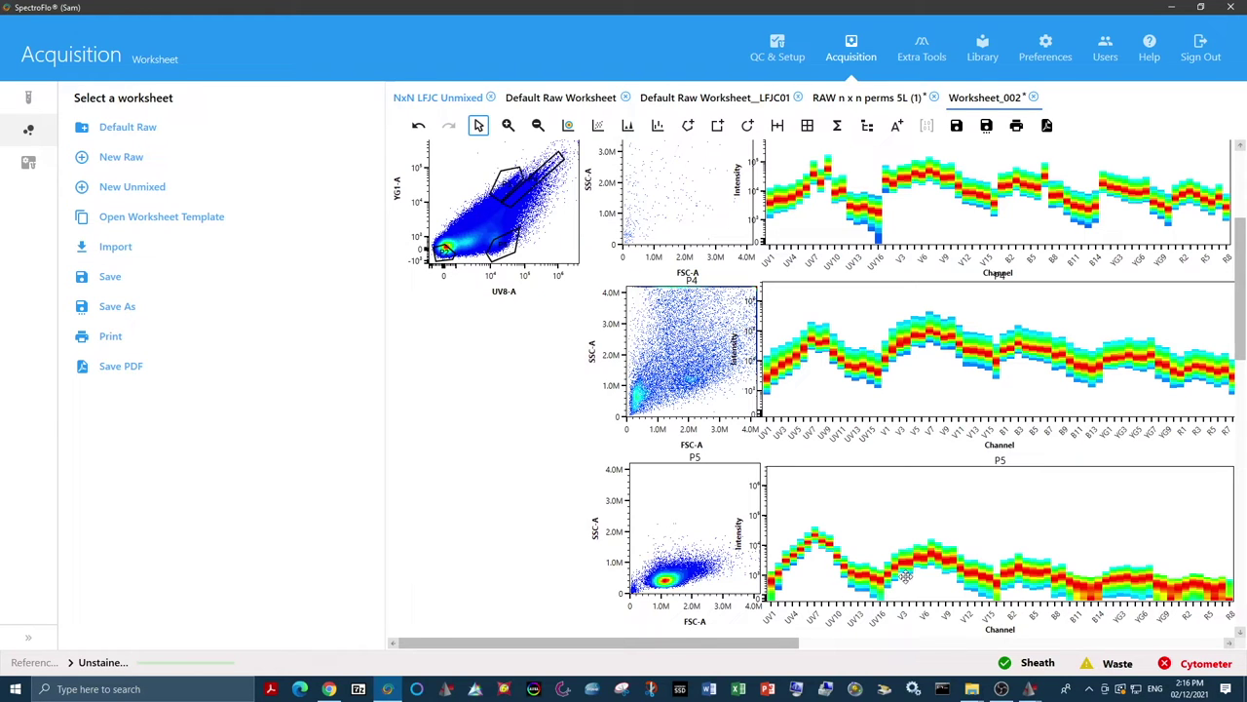
scroll(1042, 572, "up", 1)
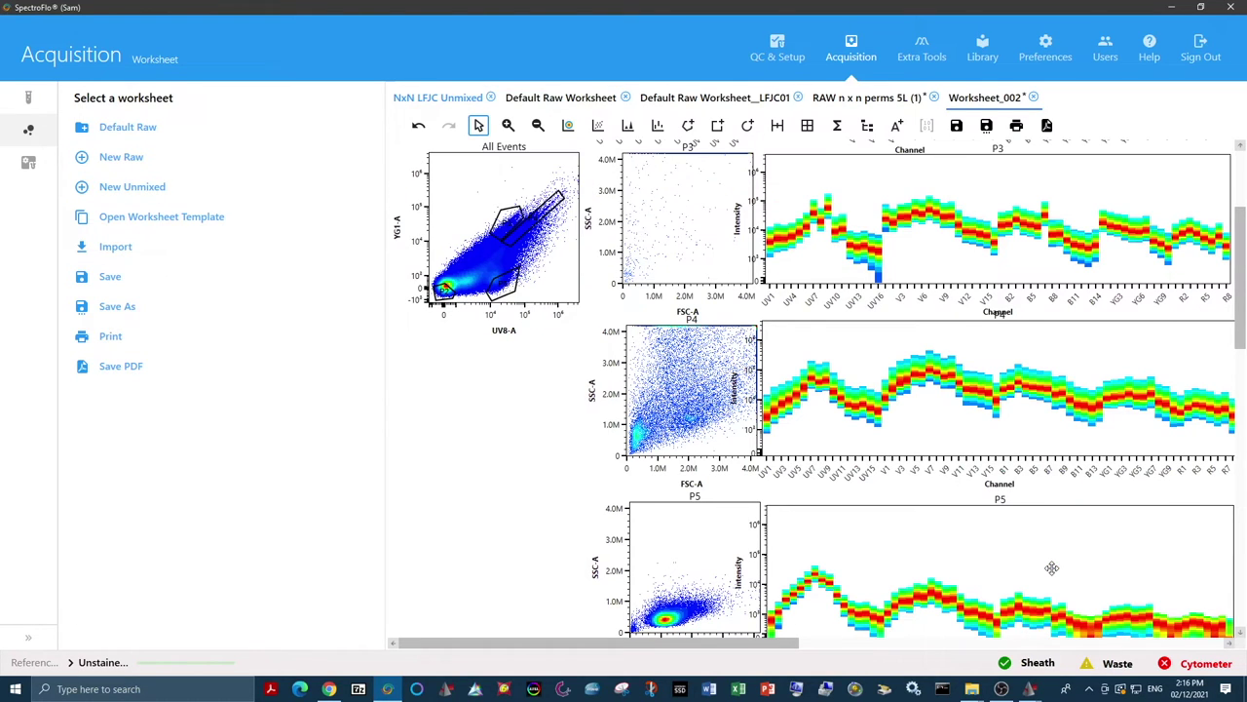
scroll(1051, 568, "down", 3)
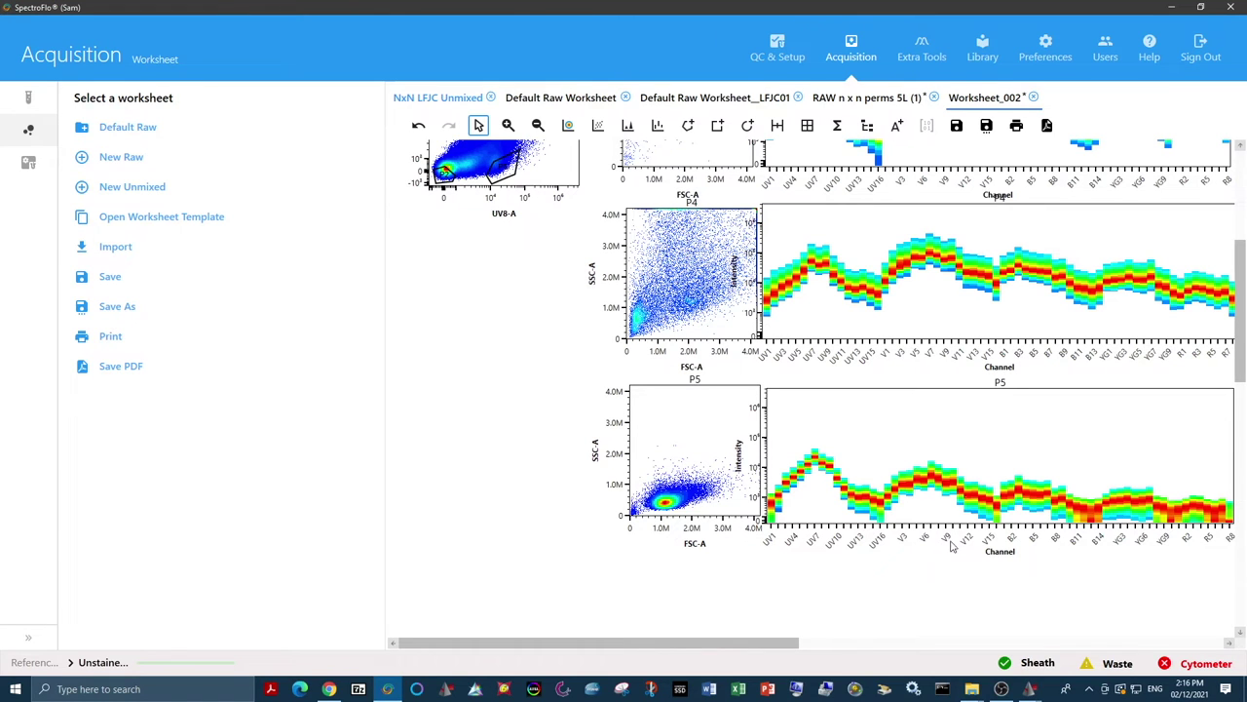
scroll(967, 605, "up", 4)
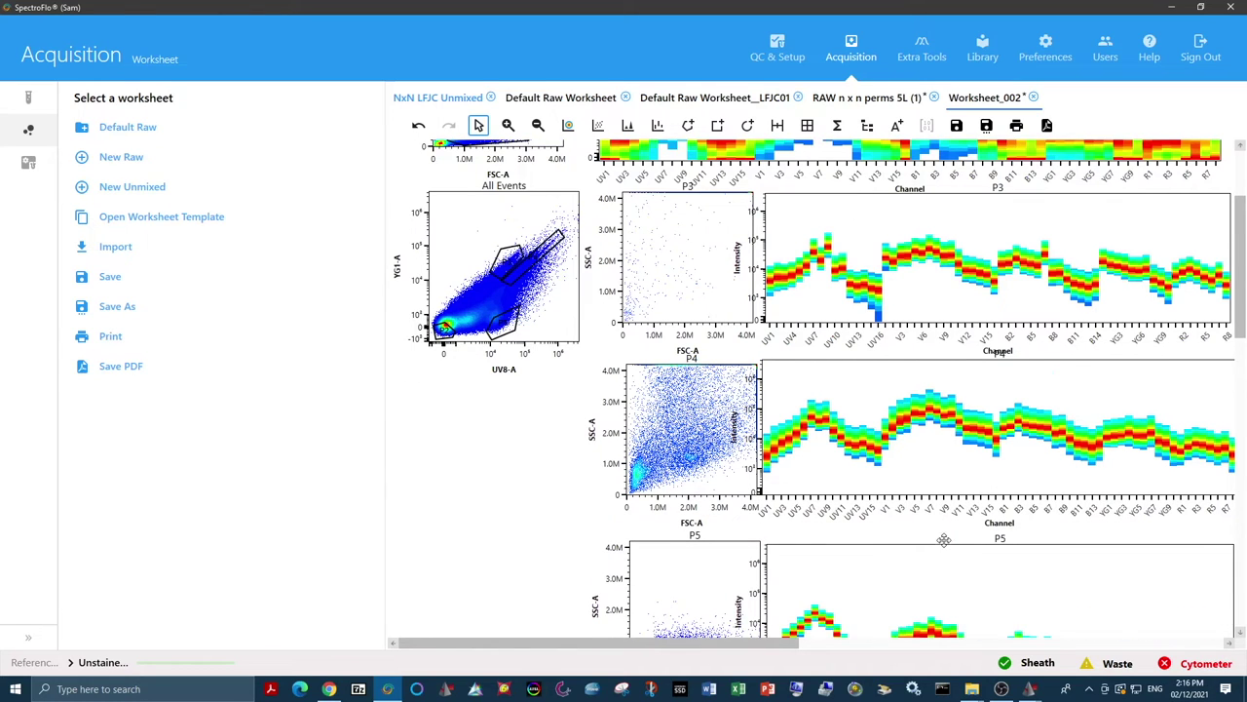
scroll(944, 542, "down", 2)
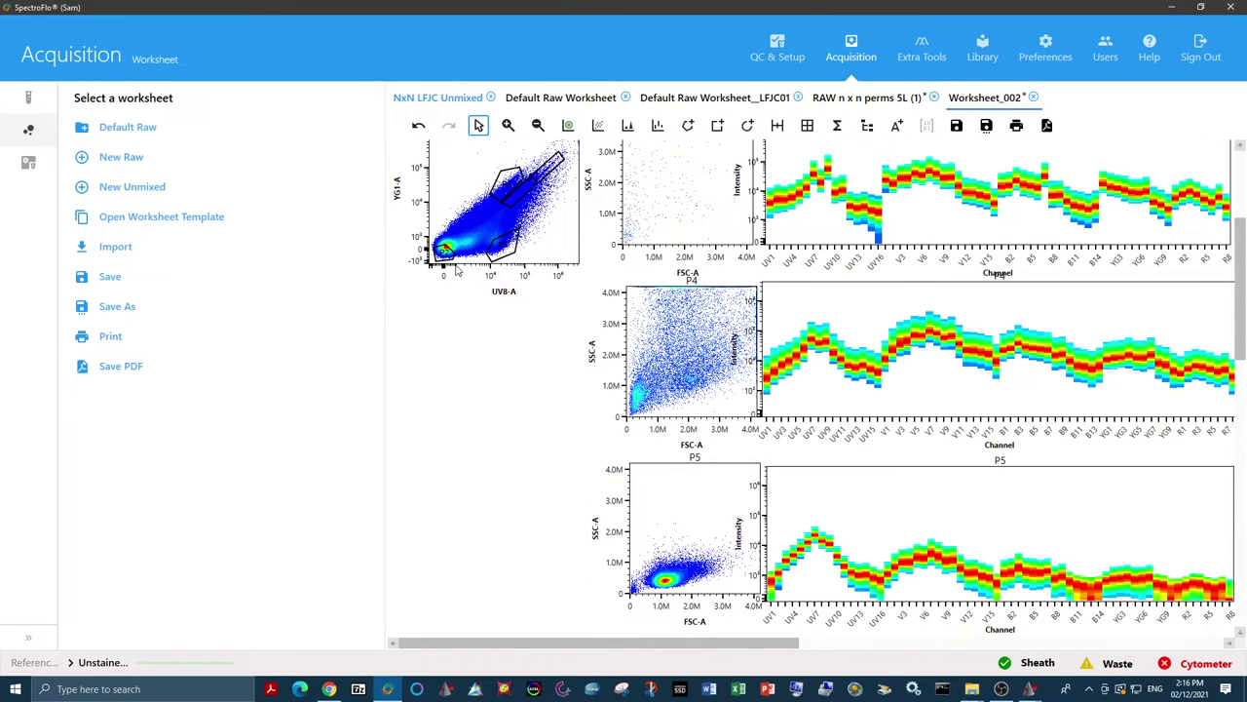
left_click(446, 252)
scroll(680, 394, "up", 3)
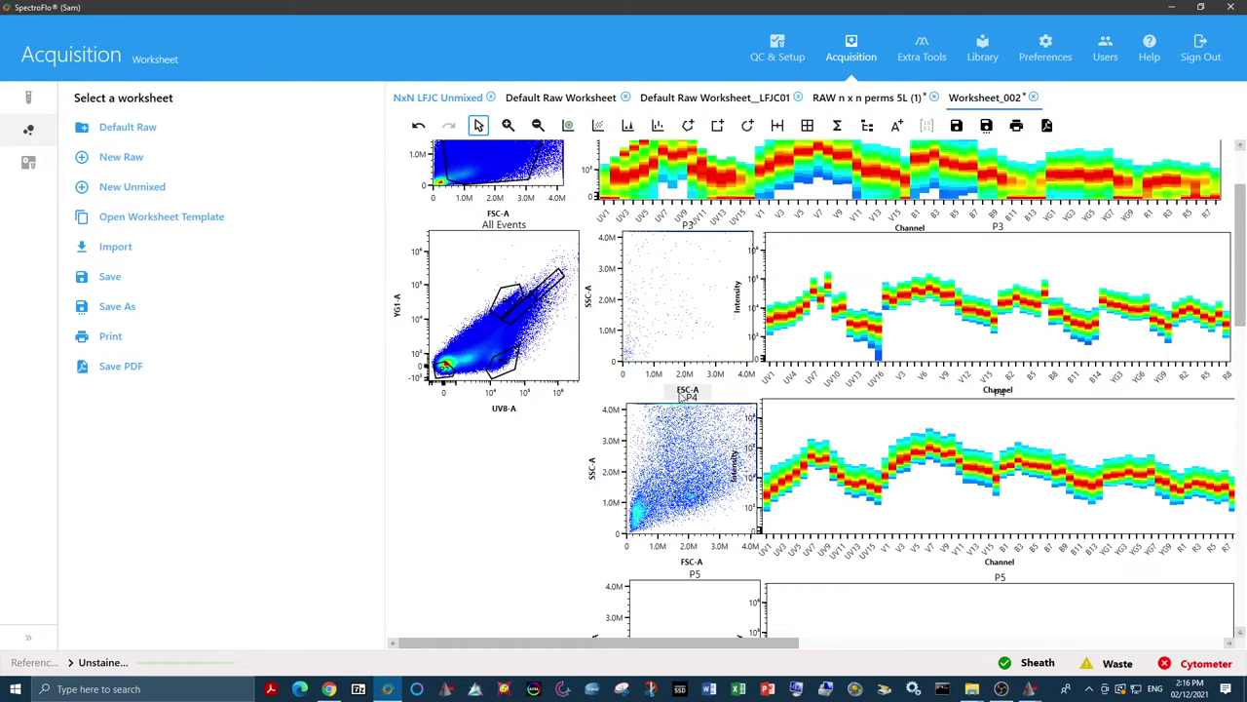
scroll(885, 450, "down", 1)
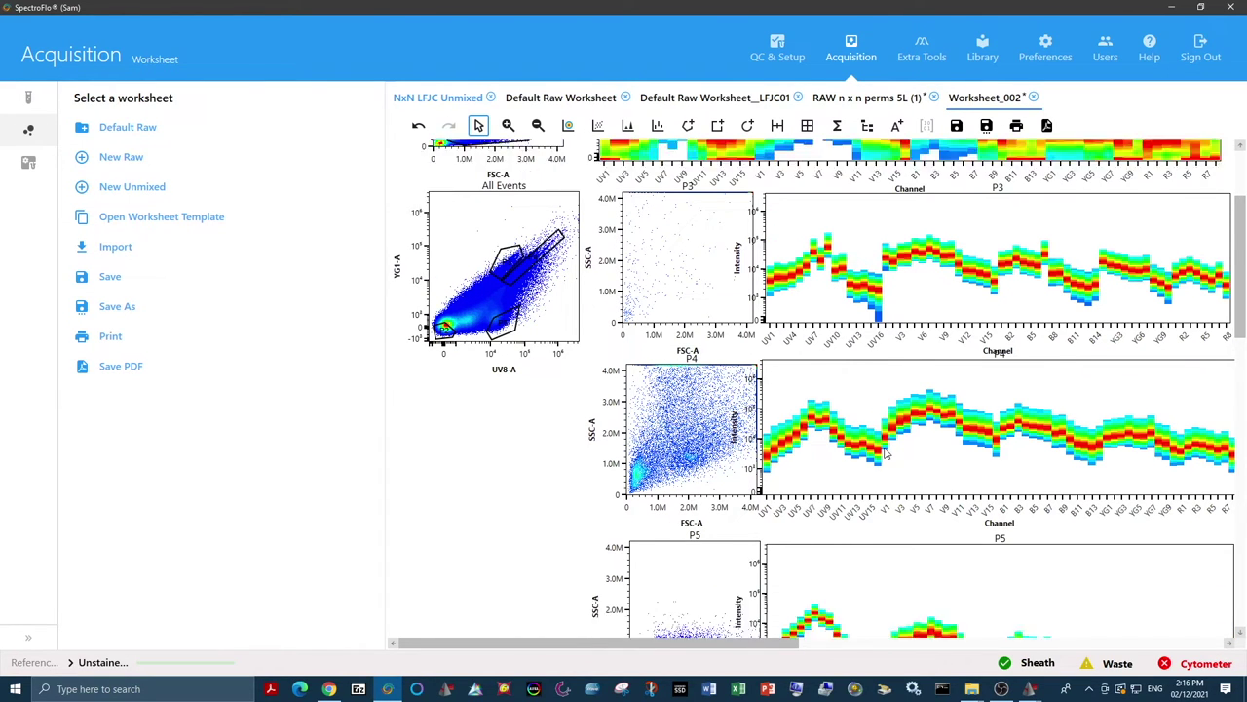
scroll(885, 451, "down", 2)
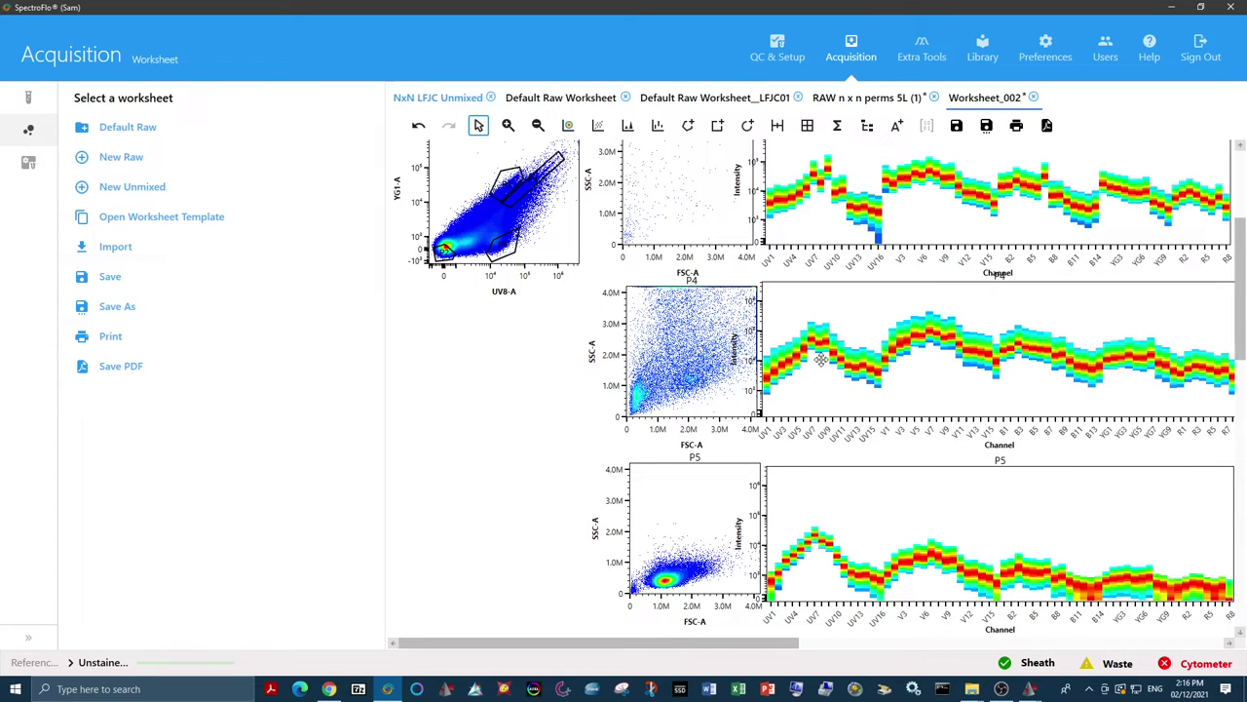
scroll(850, 407, "up", 4)
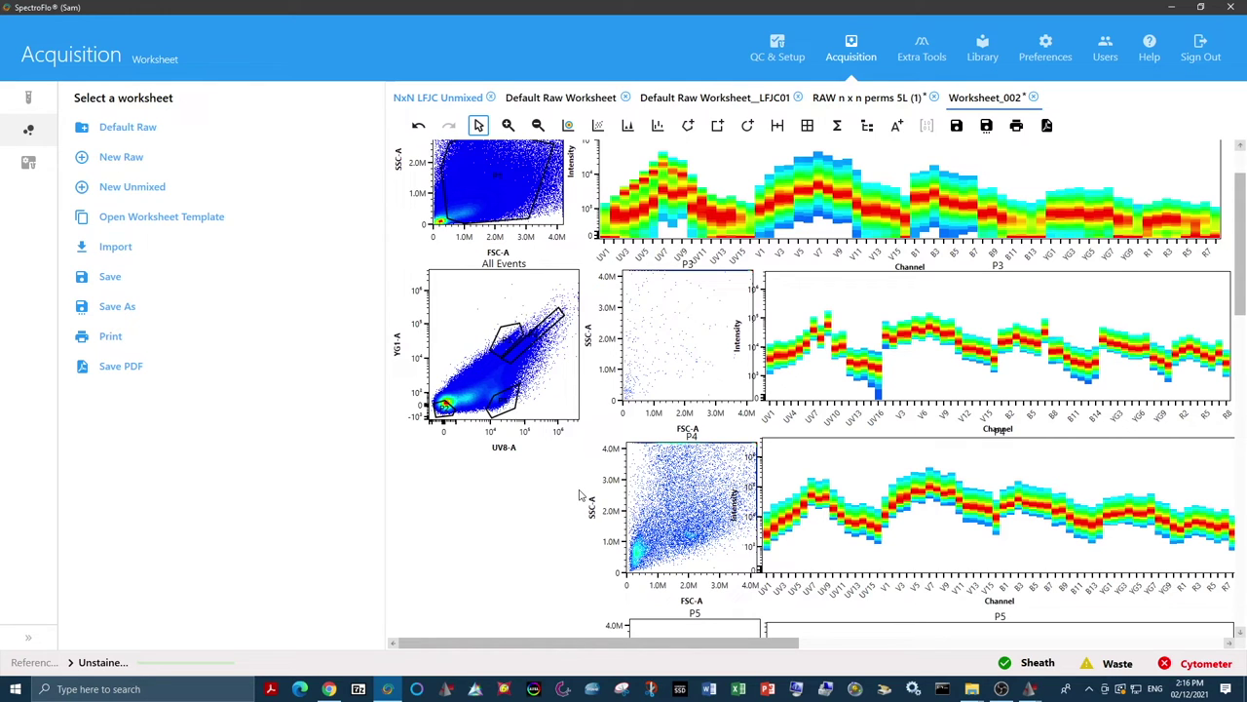
scroll(581, 499, "down", 1)
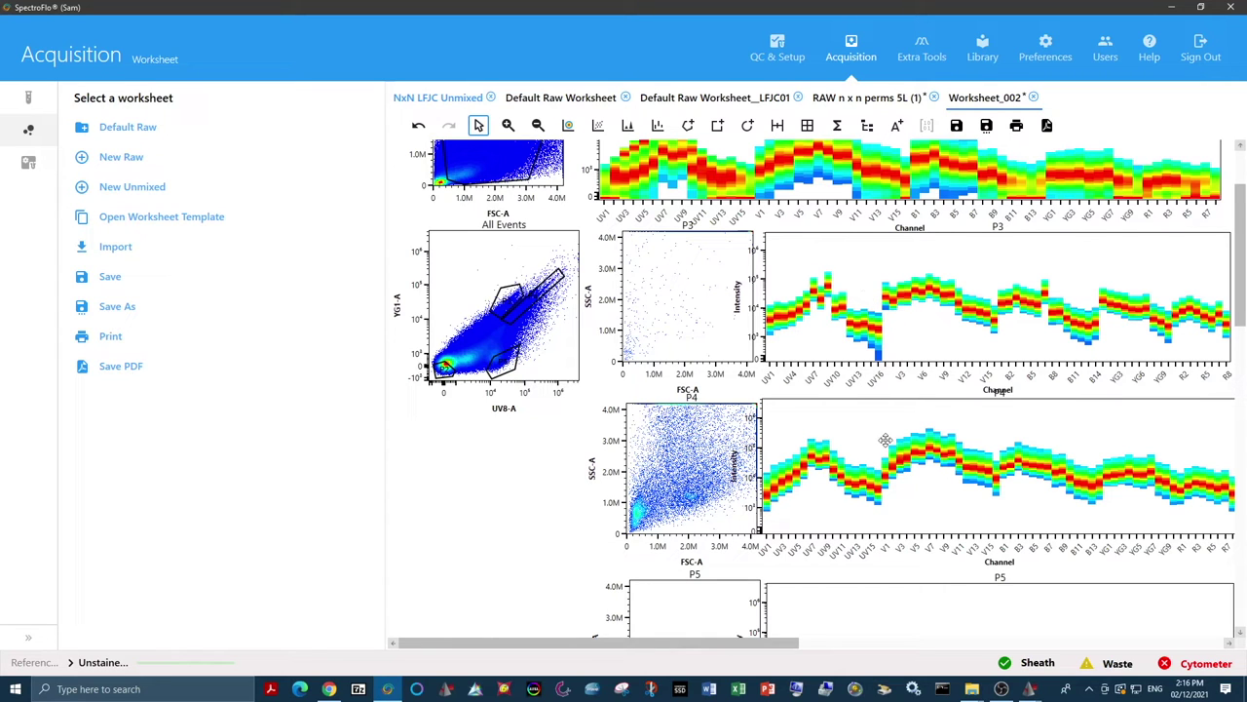
scroll(948, 584, "down", 4)
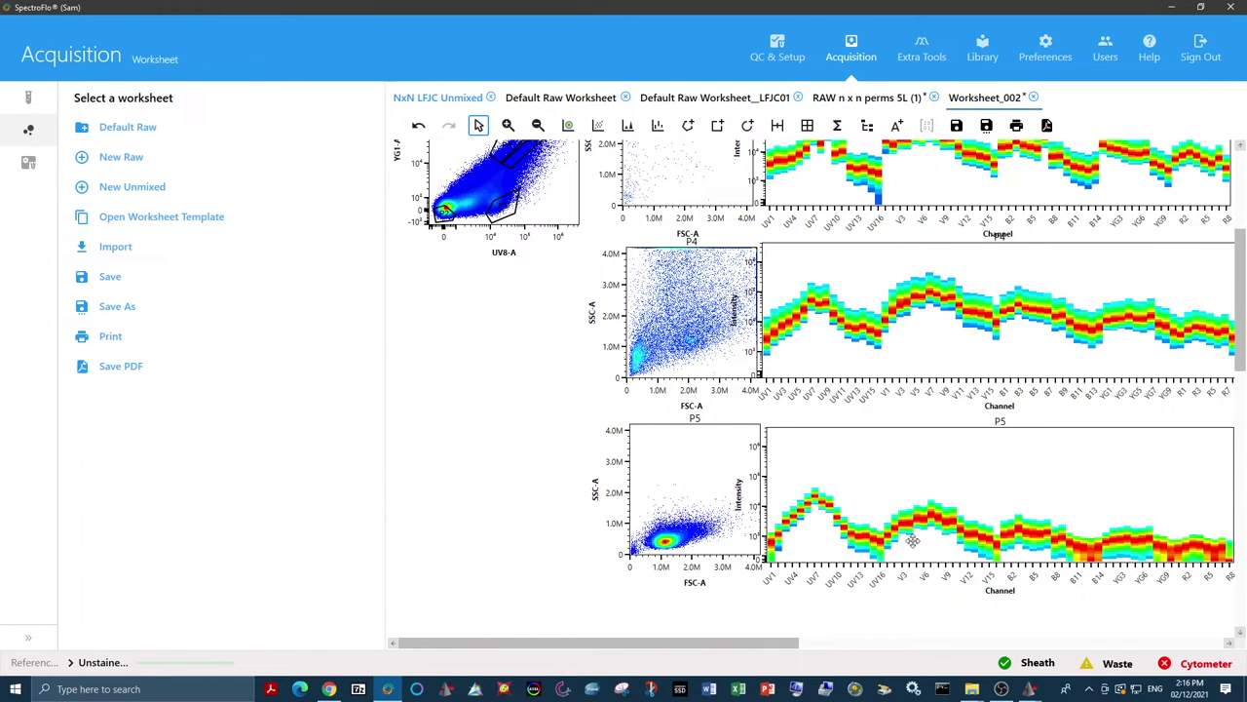
scroll(910, 538, "up", 5)
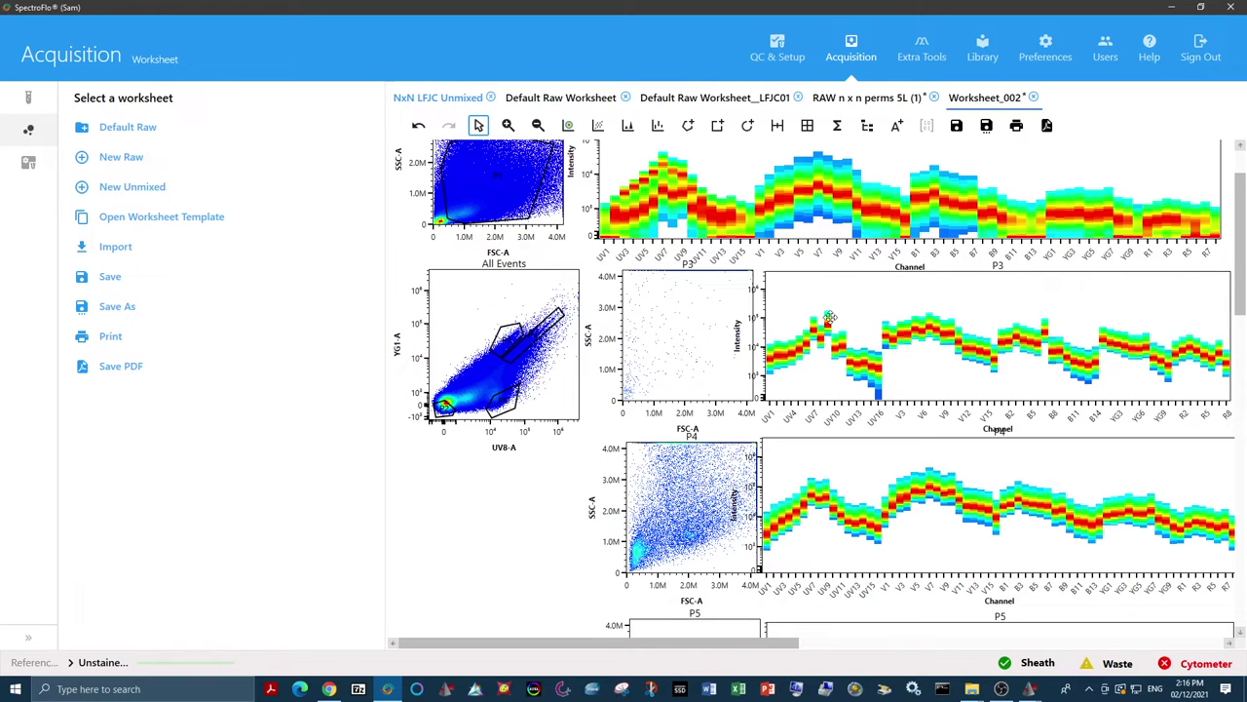
left_click(500, 353)
- Create a new plot of the P3 population and drag it into place
double_click(502, 353)
scroll(537, 485, "down", 3)
left_click_drag(504, 292, 488, 478)
scroll(488, 478, "down", 3)
left_click_drag(488, 320, 484, 481)
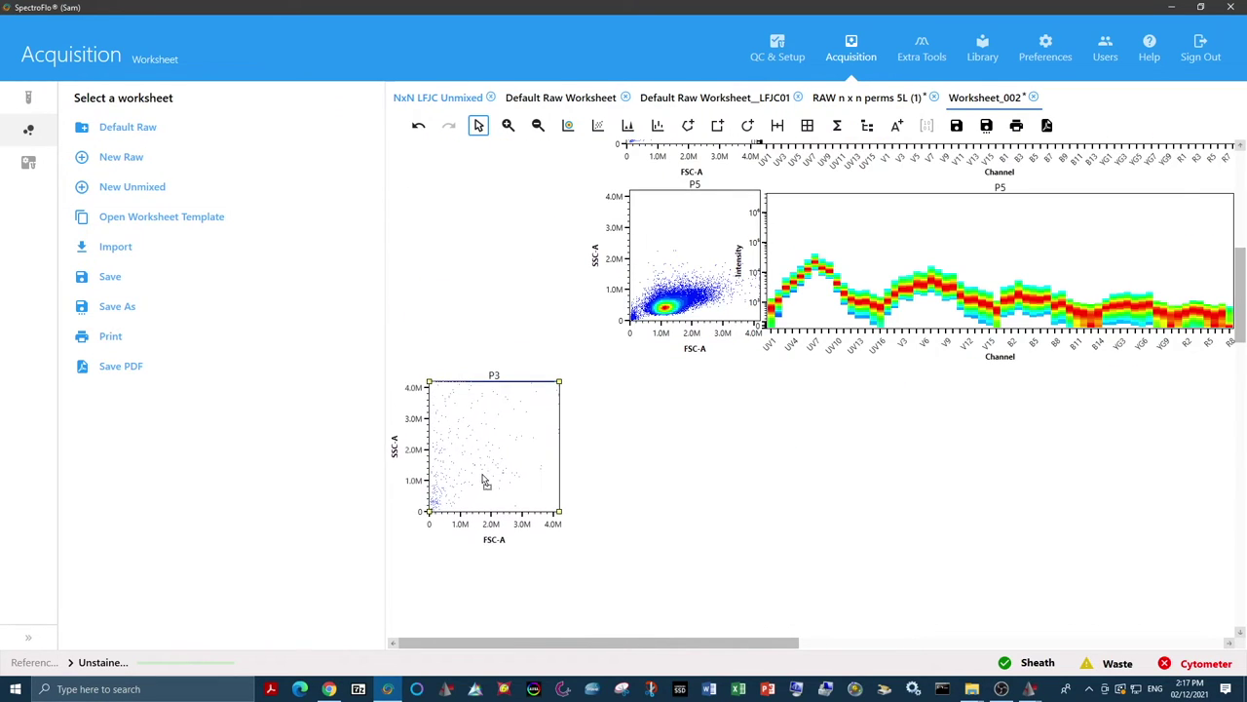
- Set the P3 plot's x-axis to UV9-A and change it to a histogram
left_click(497, 541)
mouse_move(553, 441)
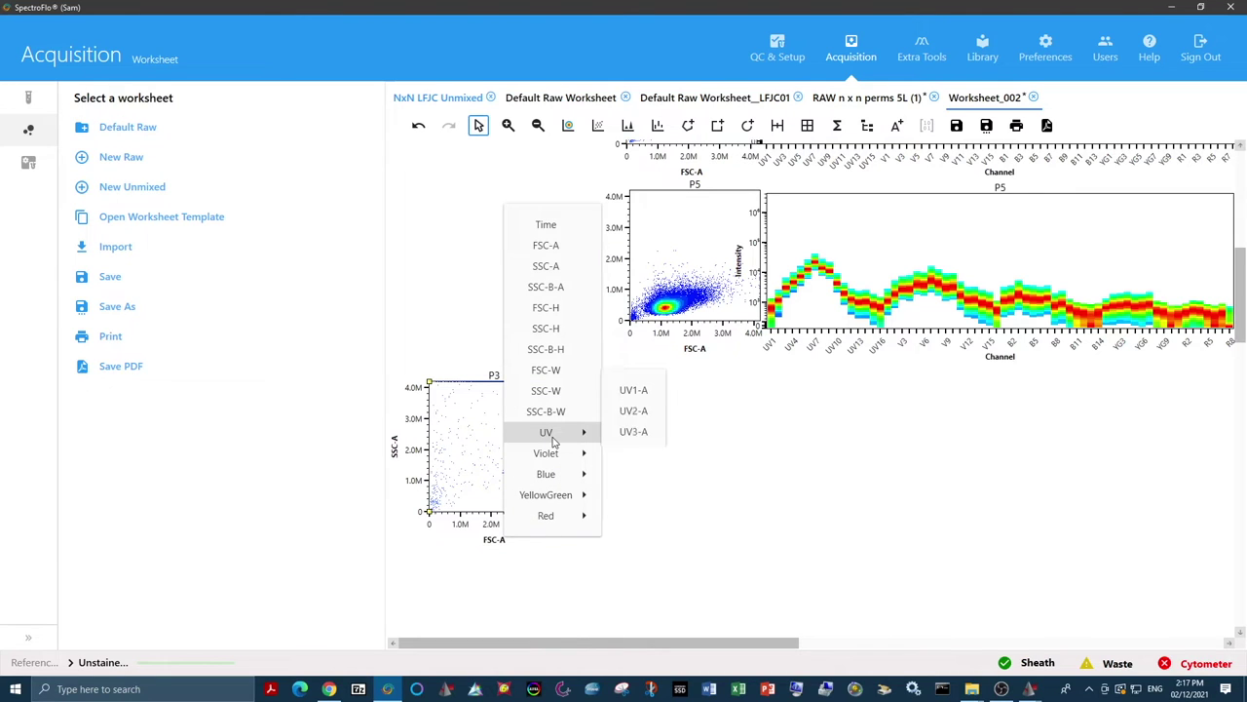
left_click(634, 278)
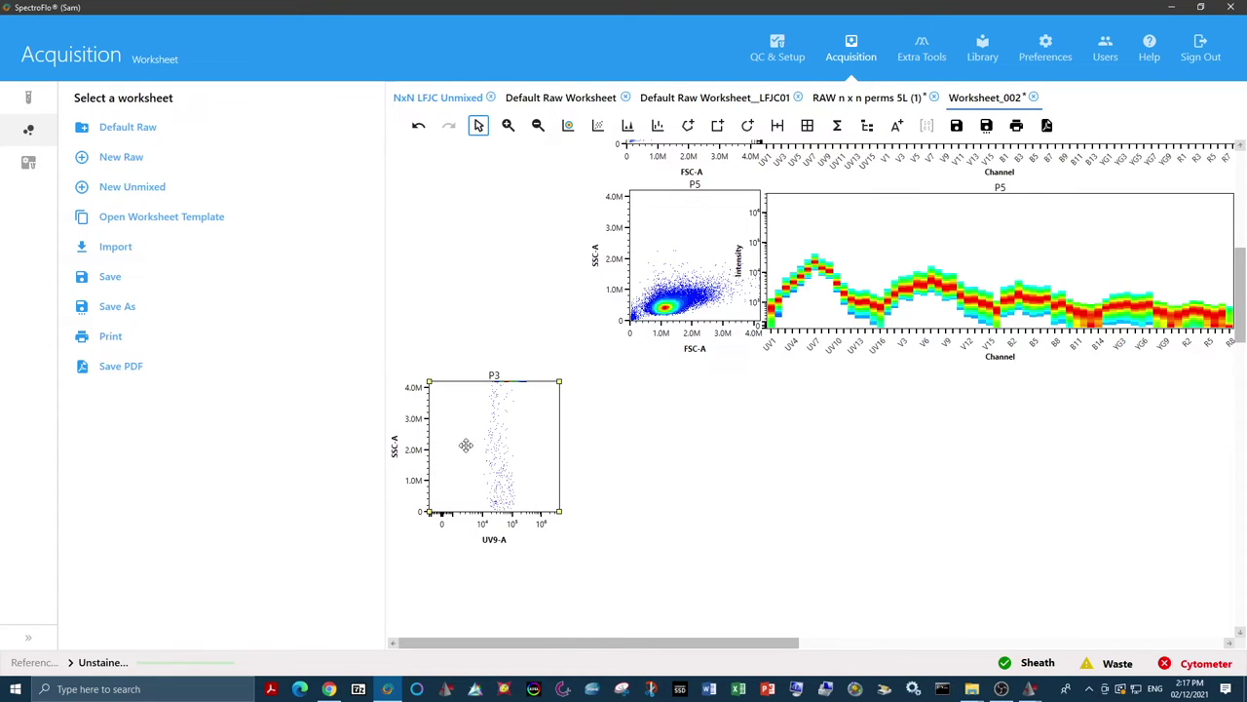
left_click(394, 448)
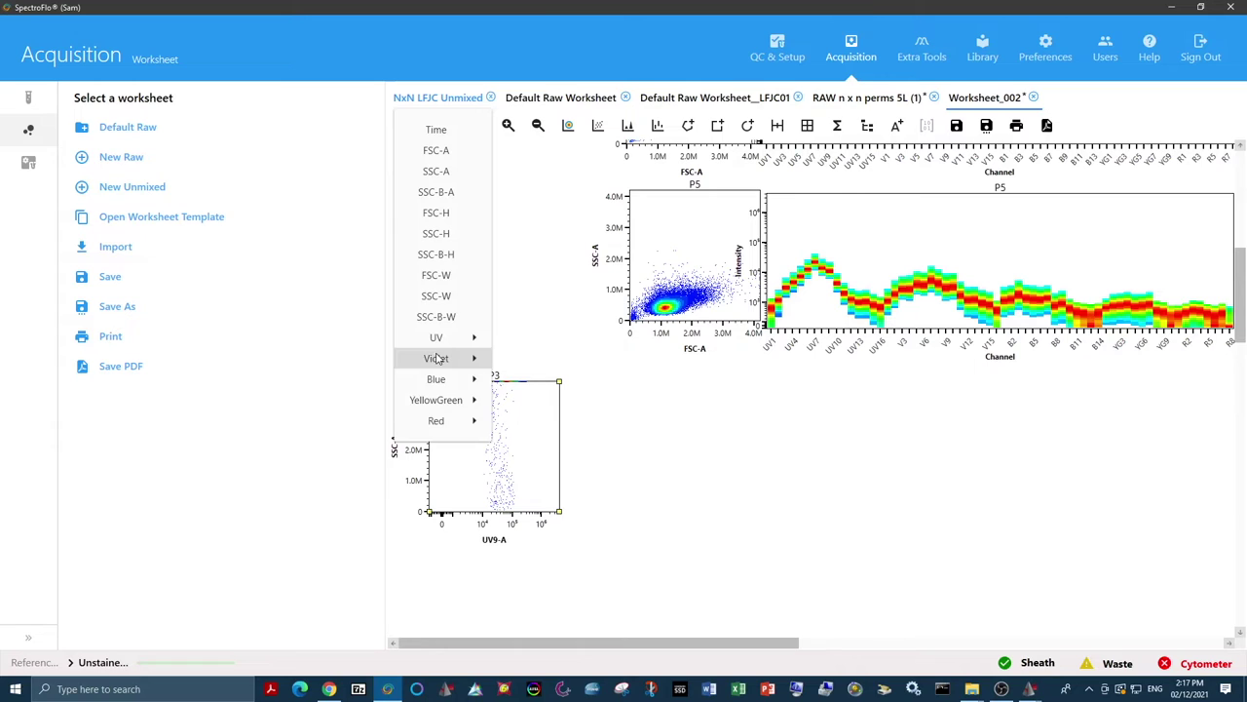
left_click(507, 458)
right_click(507, 456)
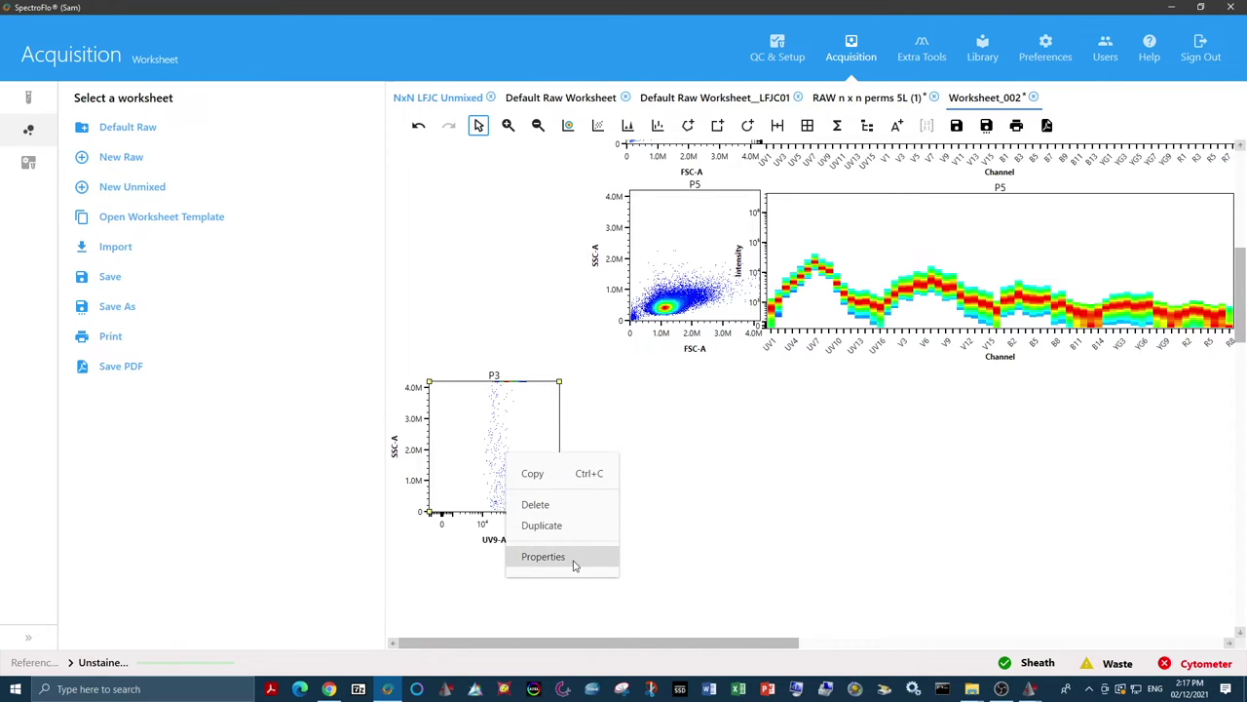
left_click(571, 556)
left_click(1172, 247)
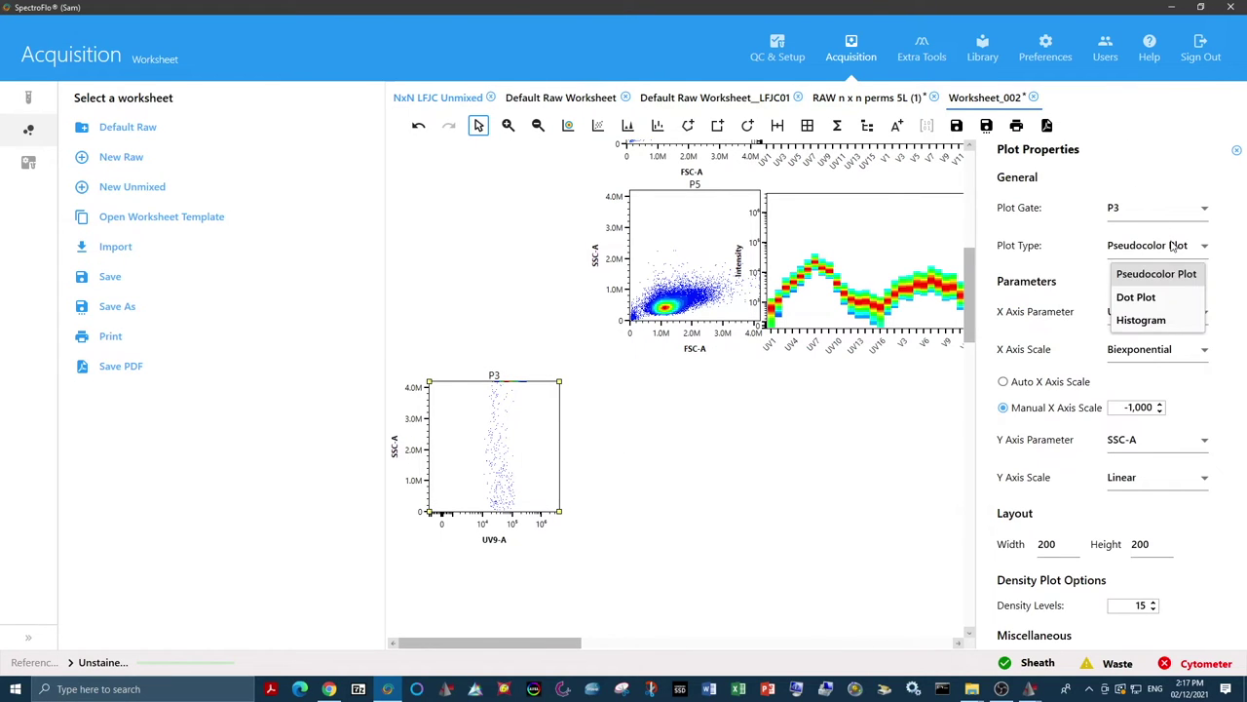
left_click(1169, 320)
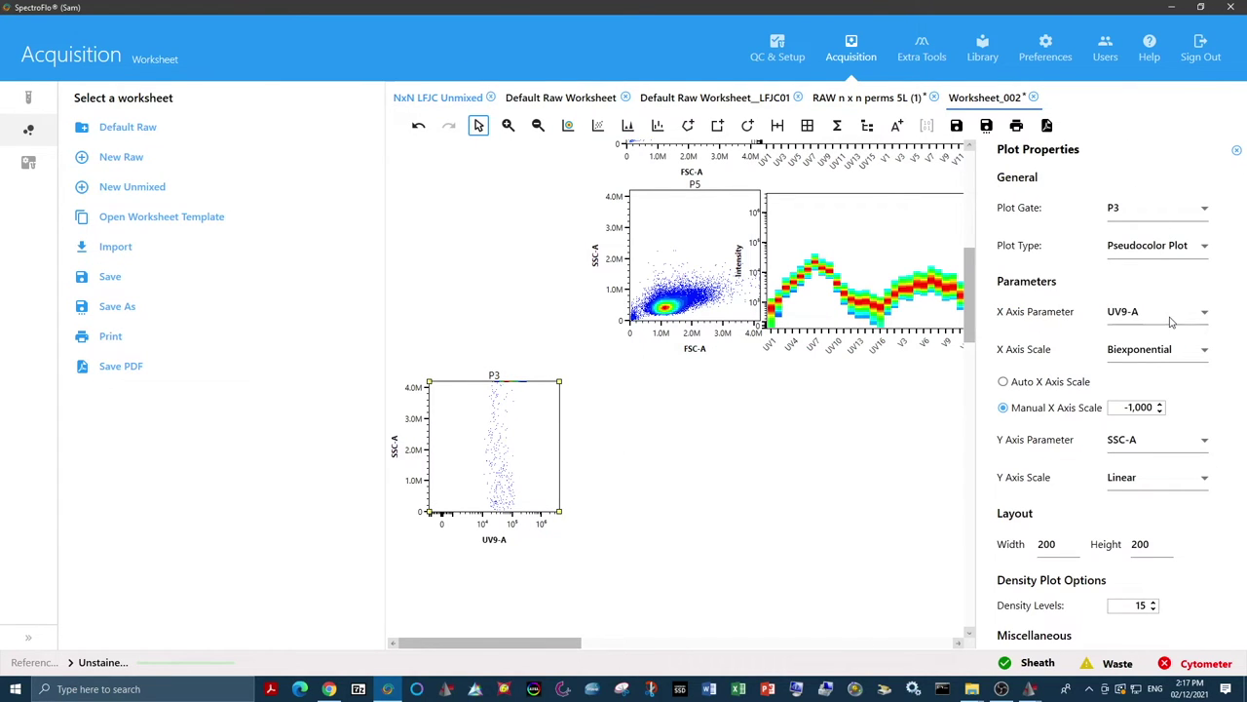
left_click(1236, 150)
- Draw range gate P6 on the UV9-A histogram, show its event count, and narrow it to the bright tail
left_click(778, 127)
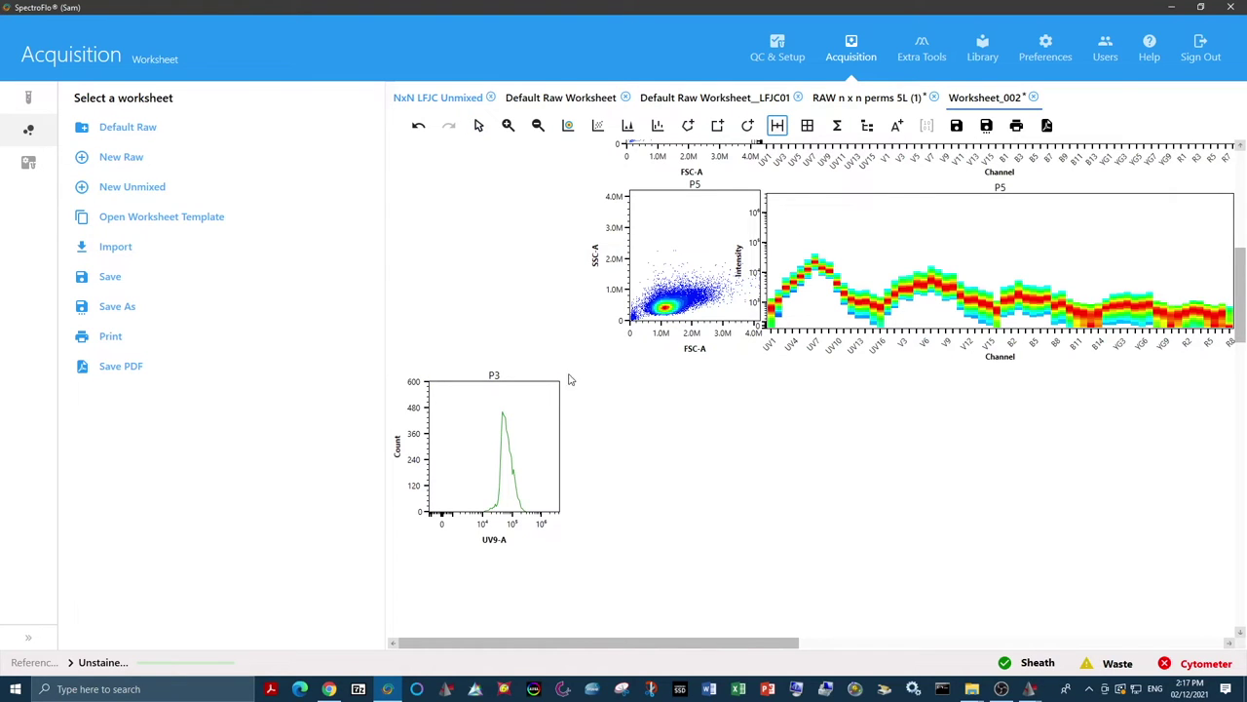
left_click_drag(543, 483, 503, 478)
left_click(524, 486)
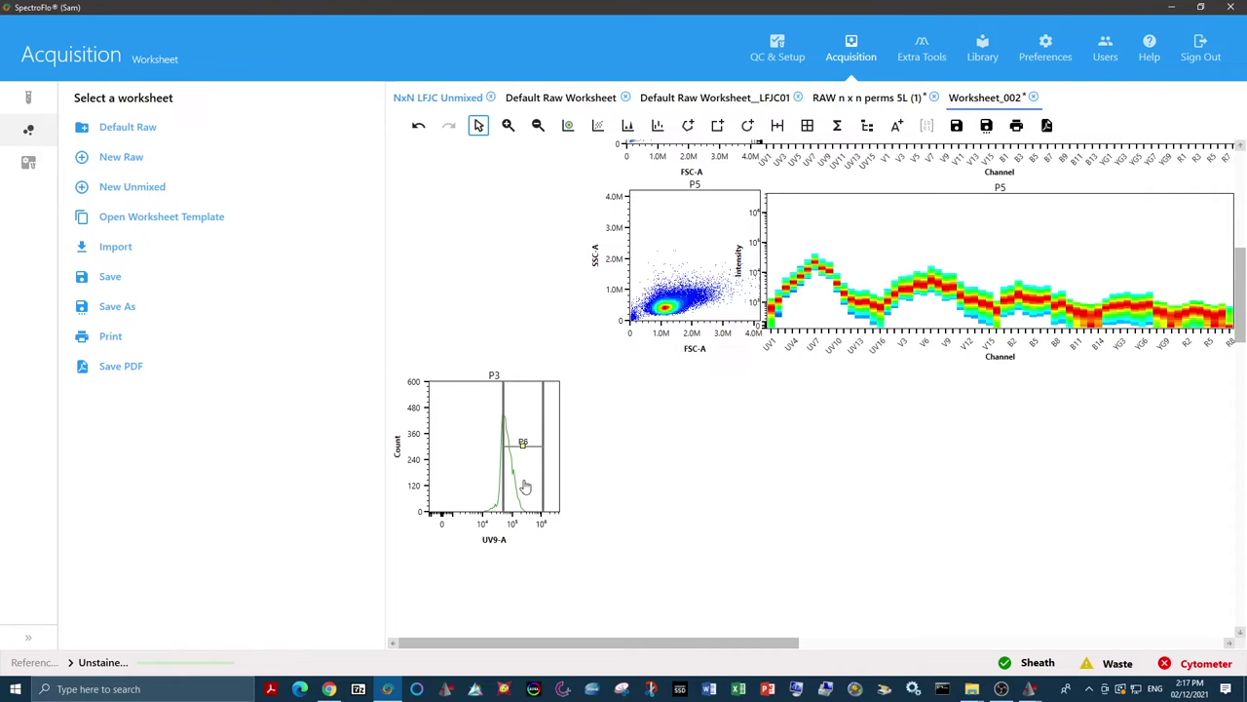
right_click(524, 486)
left_click(578, 616)
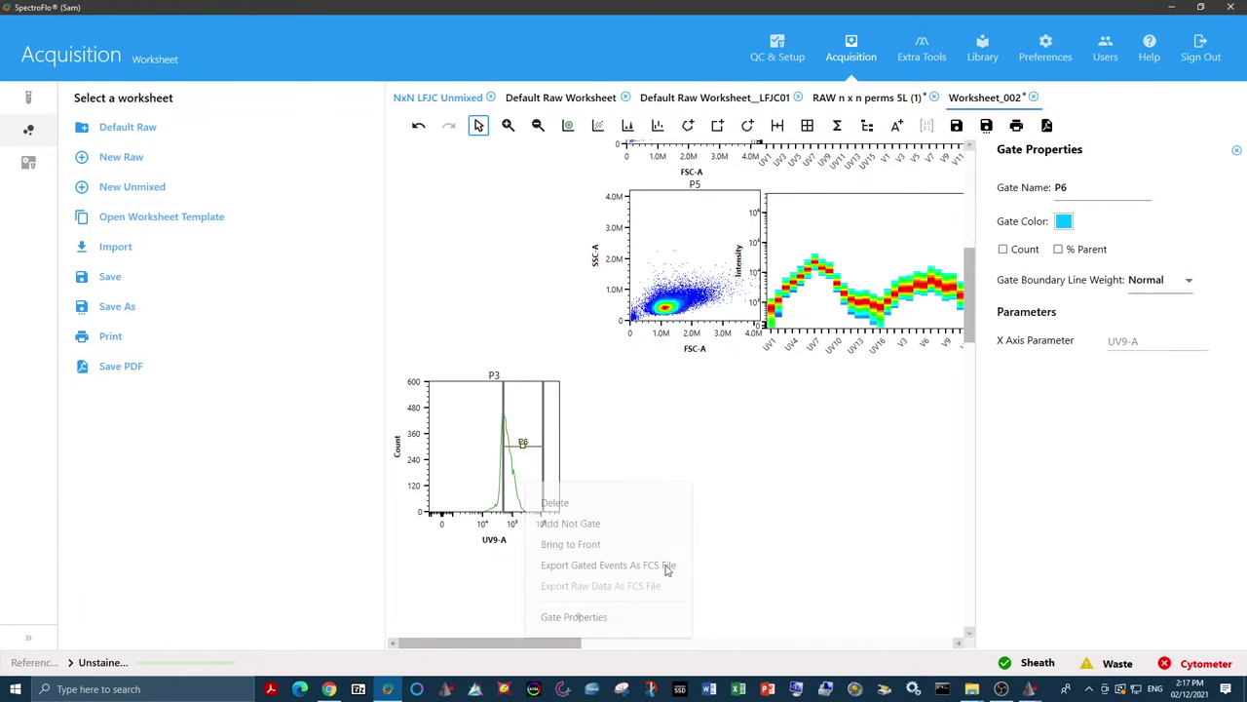
left_click(1002, 250)
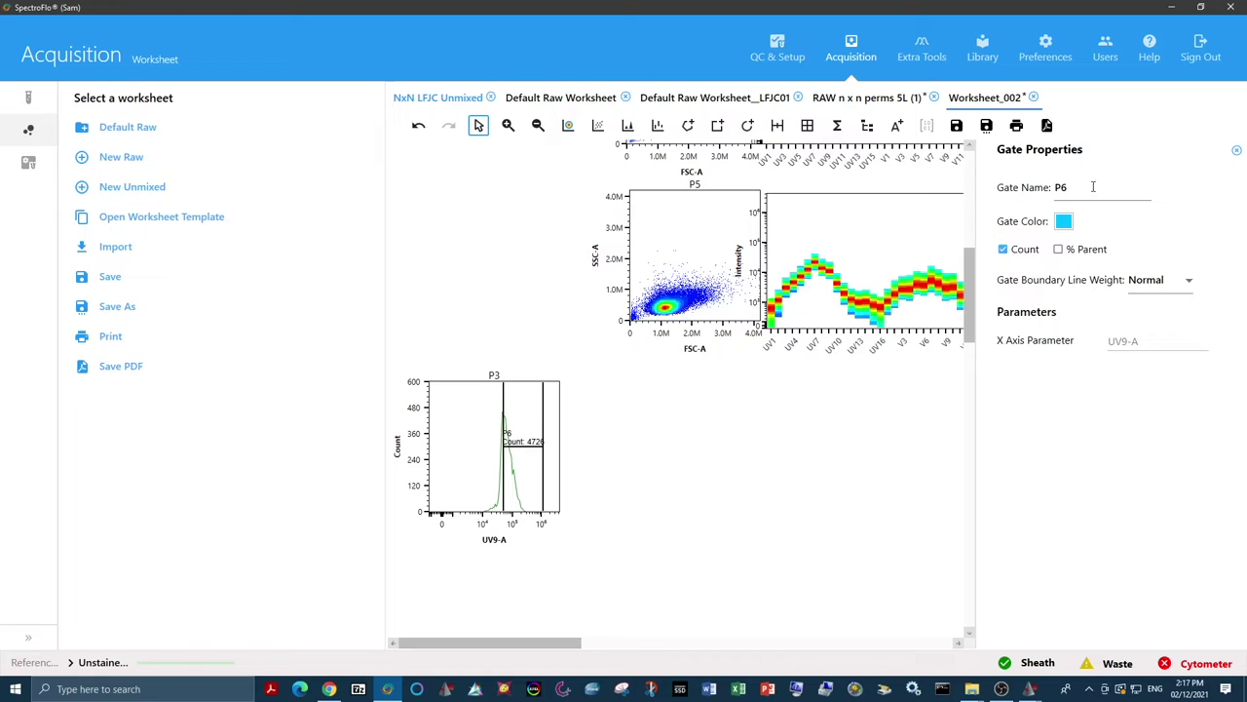
left_click(1238, 153)
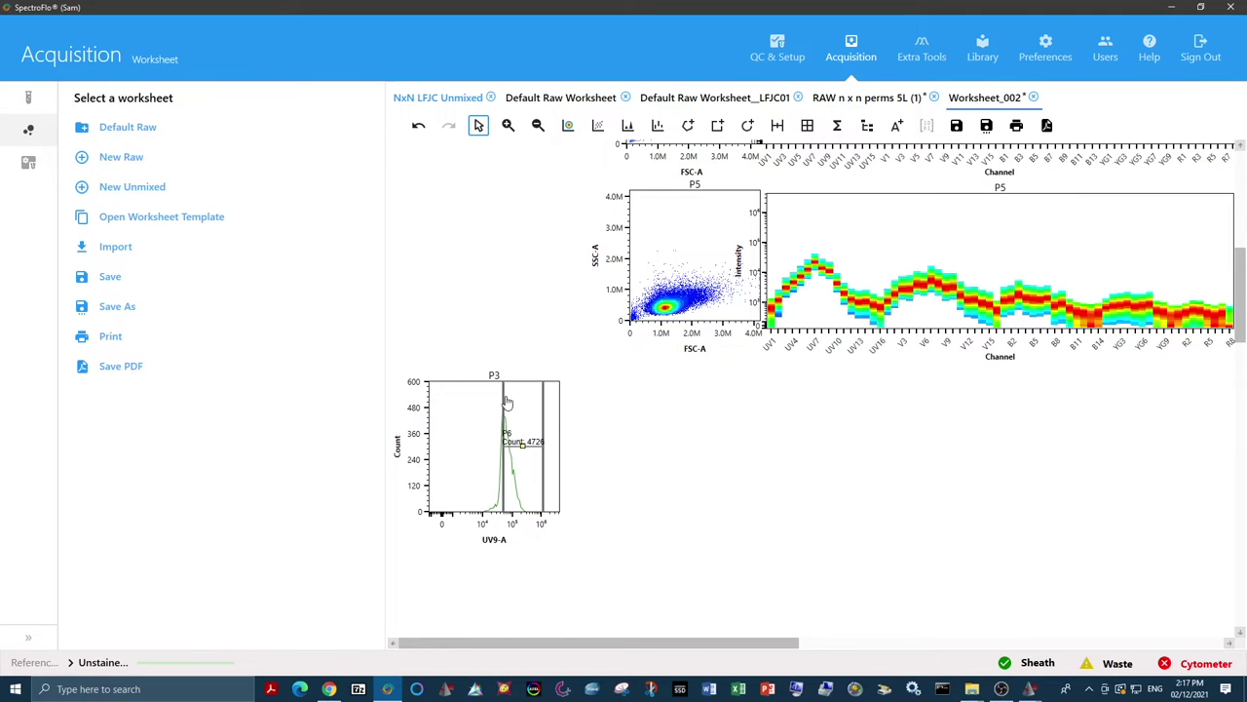
left_click_drag(502, 396, 529, 419)
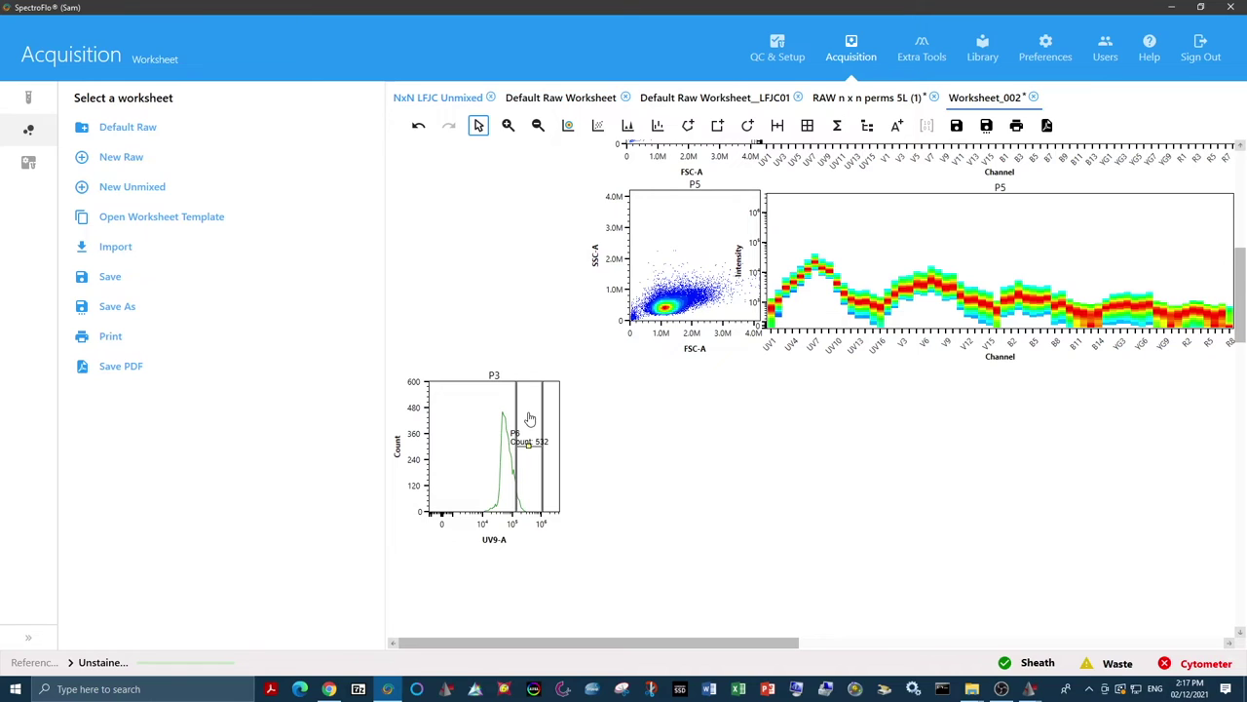
right_click(529, 419)
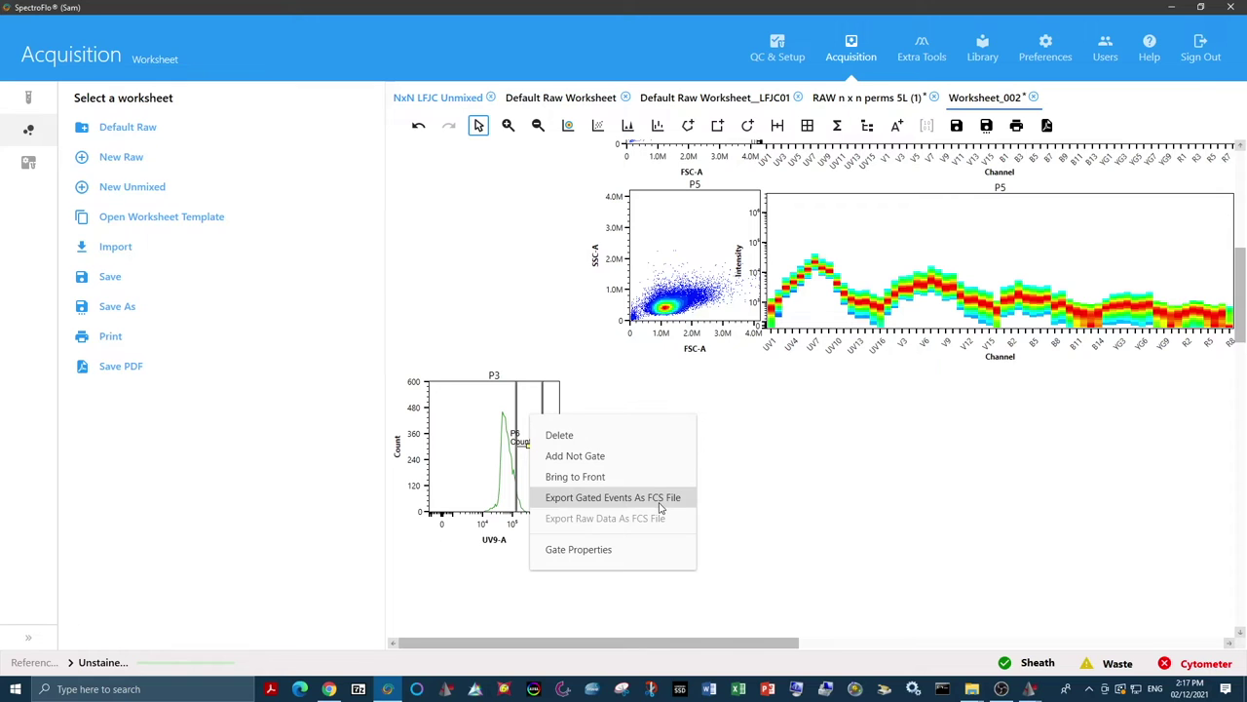
- Save the P6-gated events as FCS file 'Eos like' in the 2.2 AF folder
left_click(660, 502)
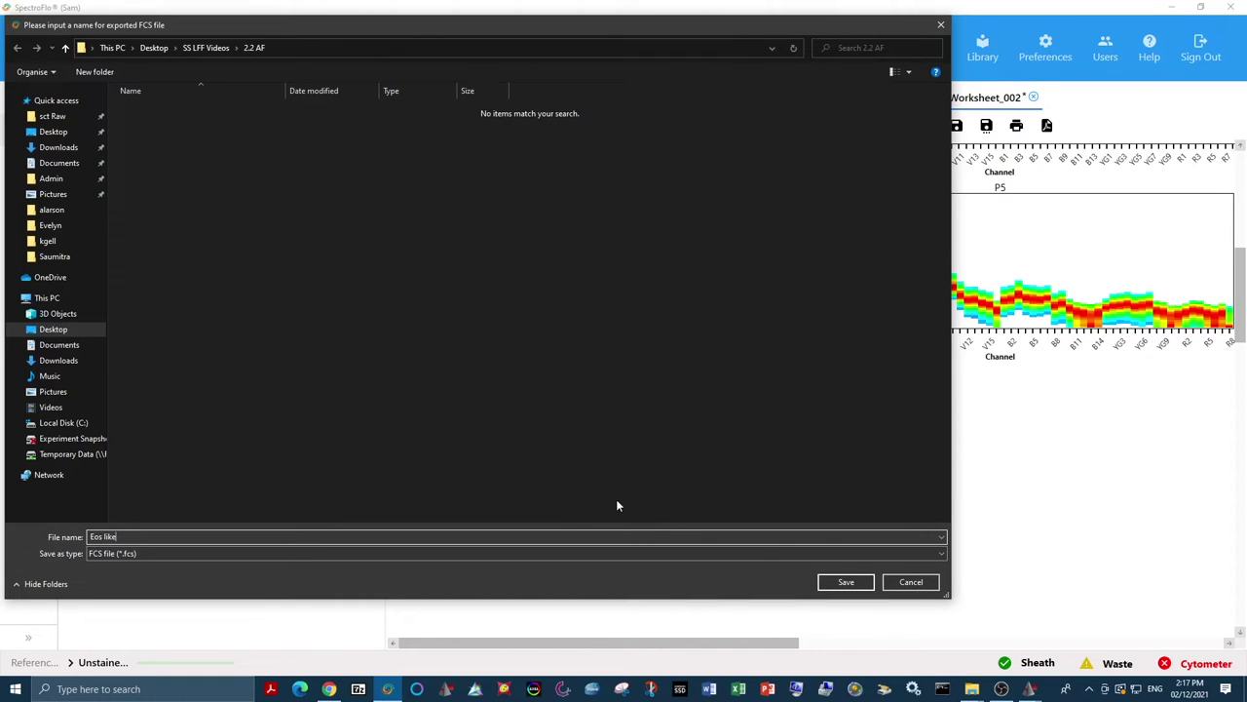
left_click(841, 579)
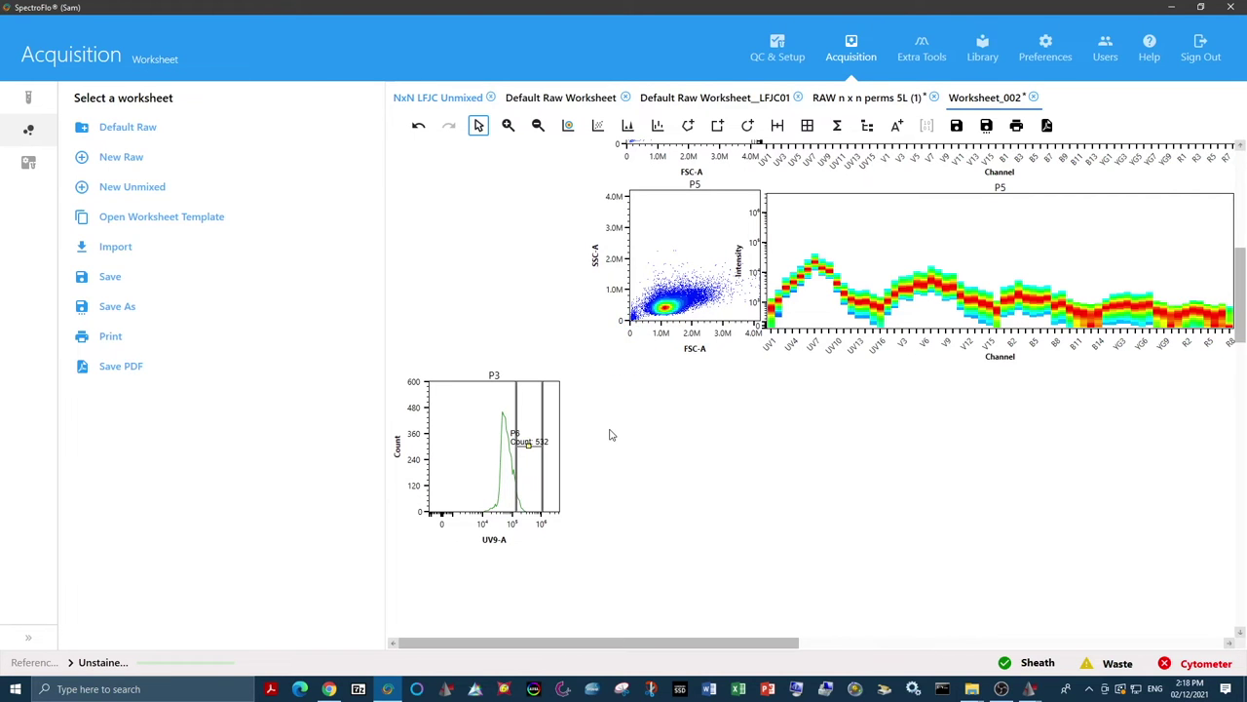
- Review the gated population plots on the worksheet, then bring up the Library's QC Beads lot list
scroll(610, 434, "up", 8)
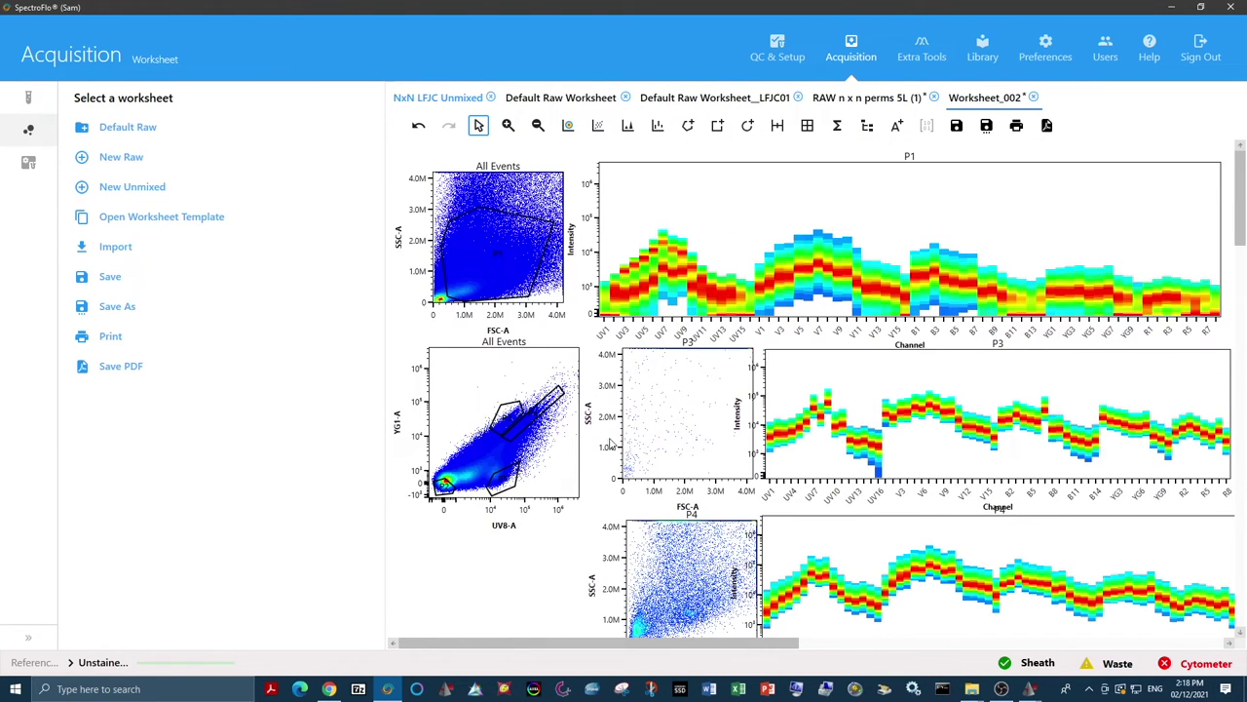
scroll(522, 560, "down", 5)
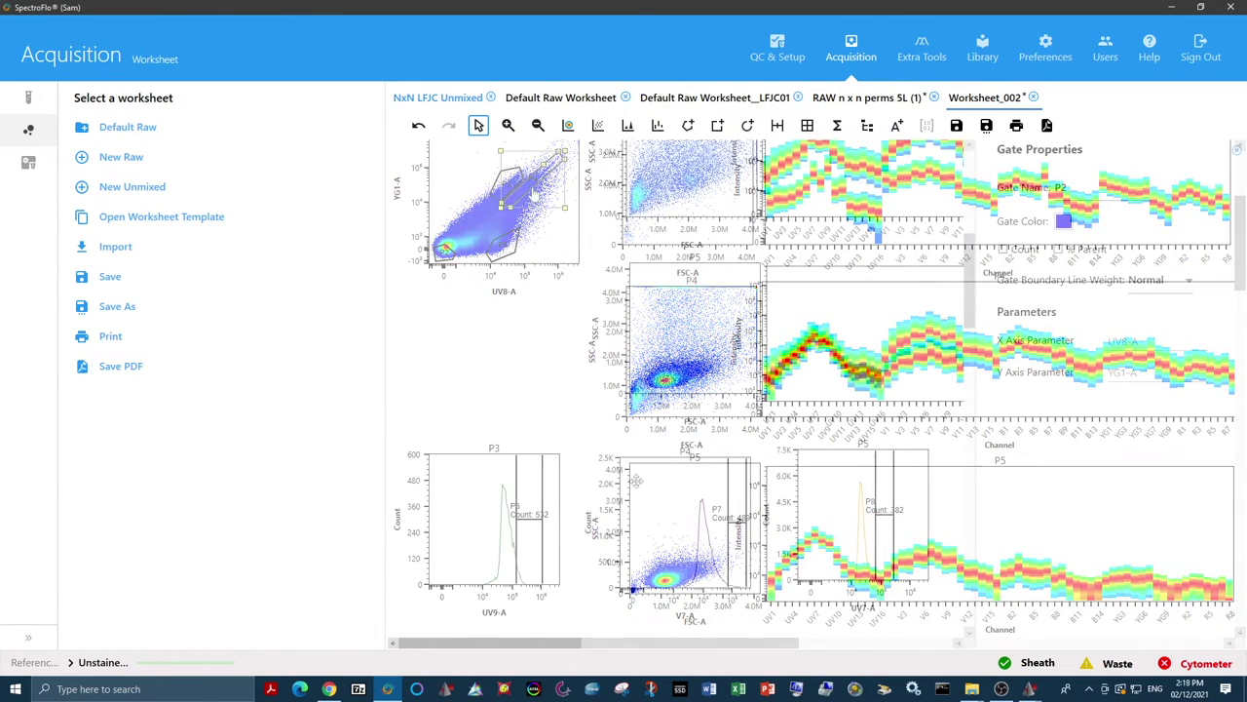
scroll(493, 390, "down", 4)
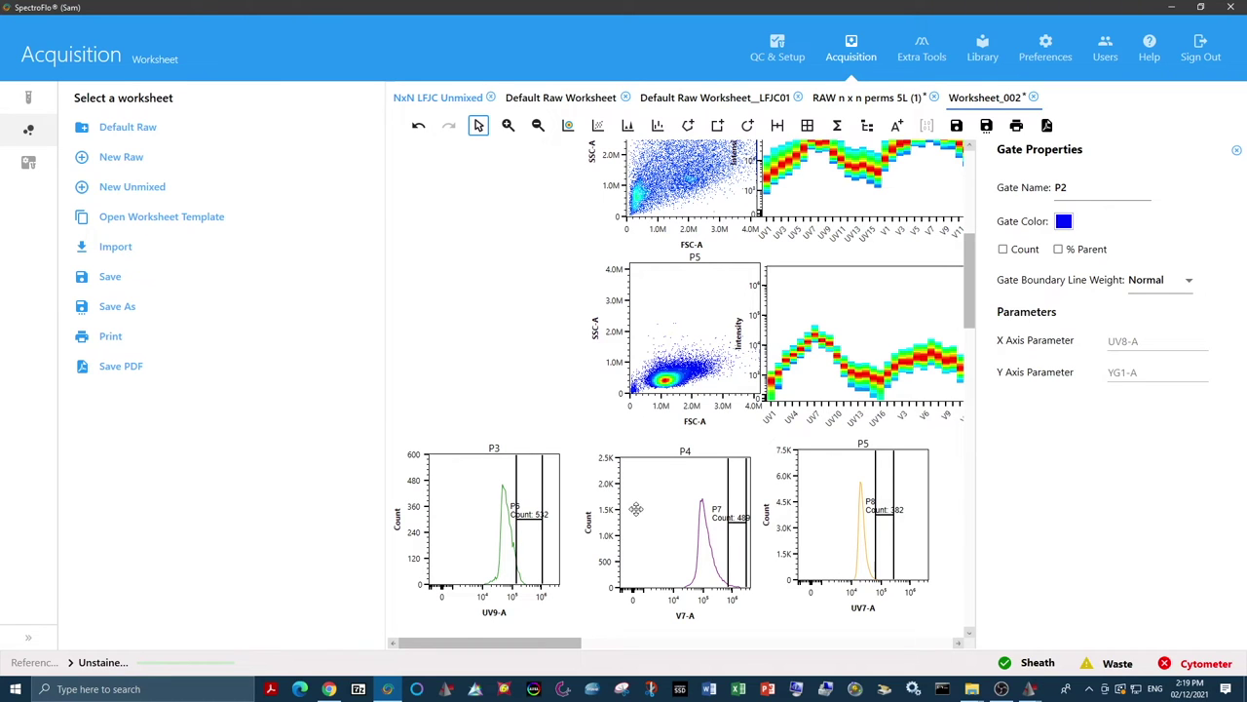
left_click(659, 503)
left_click(769, 465)
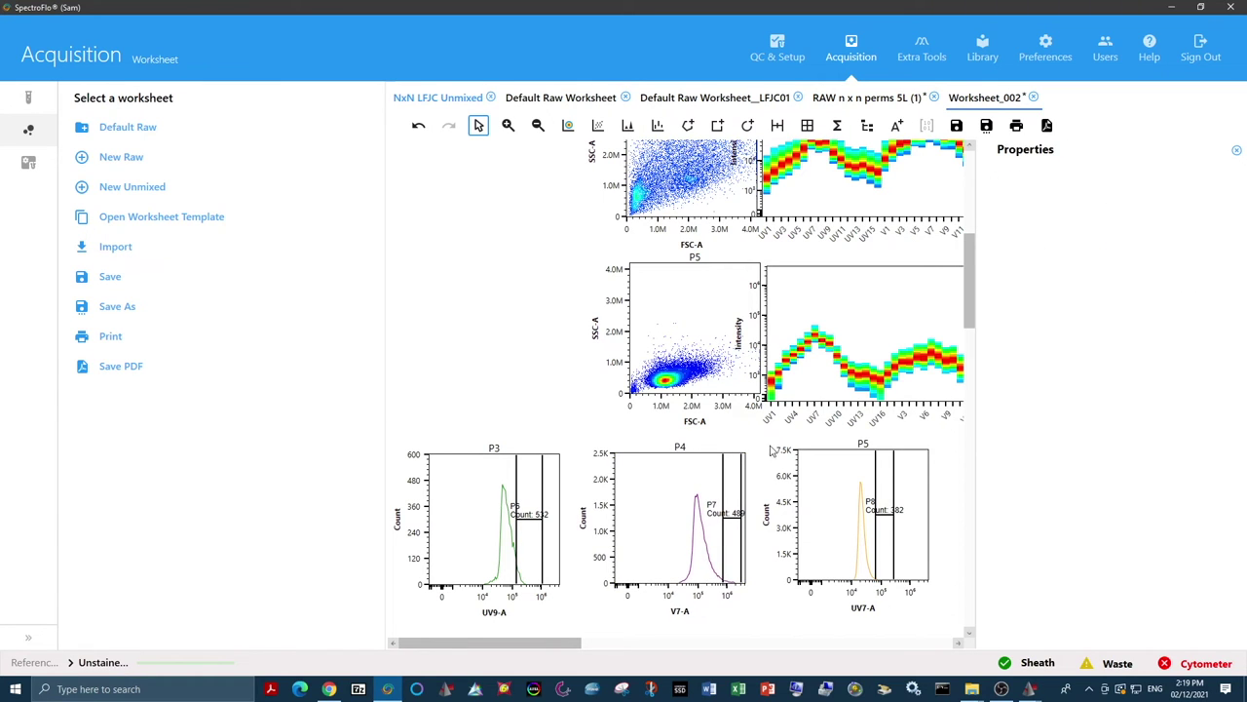
scroll(492, 480, "up", 5)
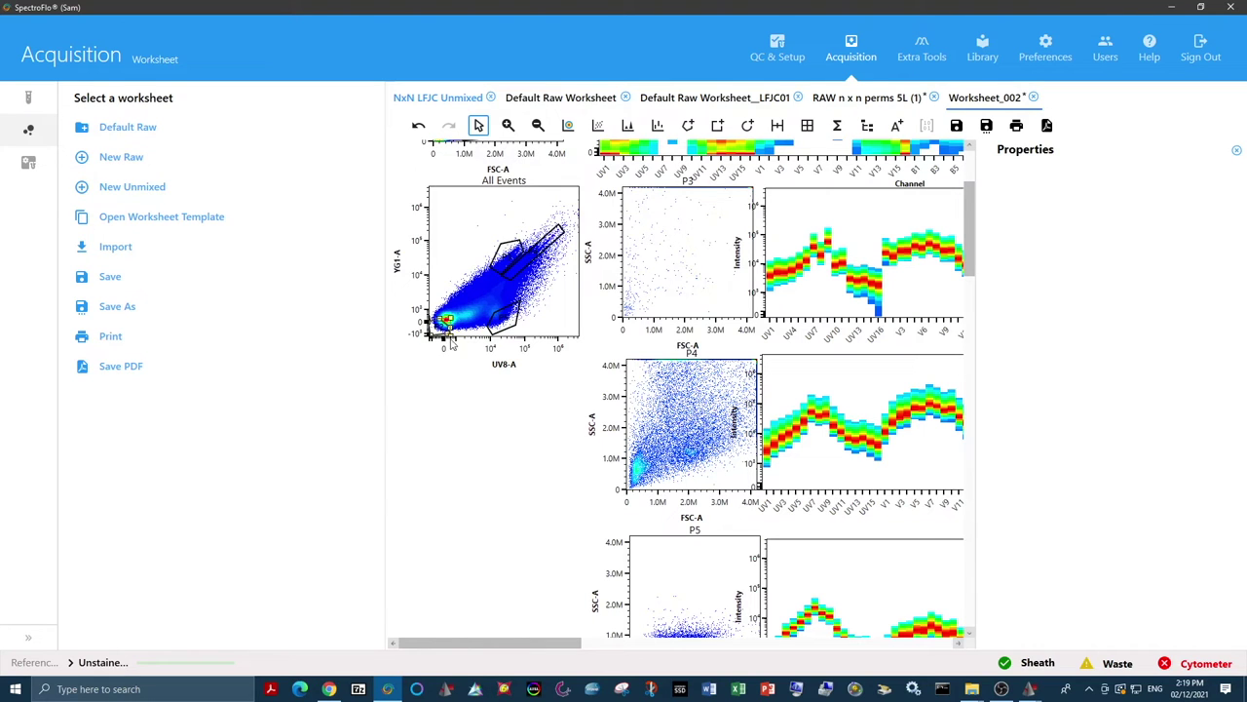
scroll(478, 466, "up", 2)
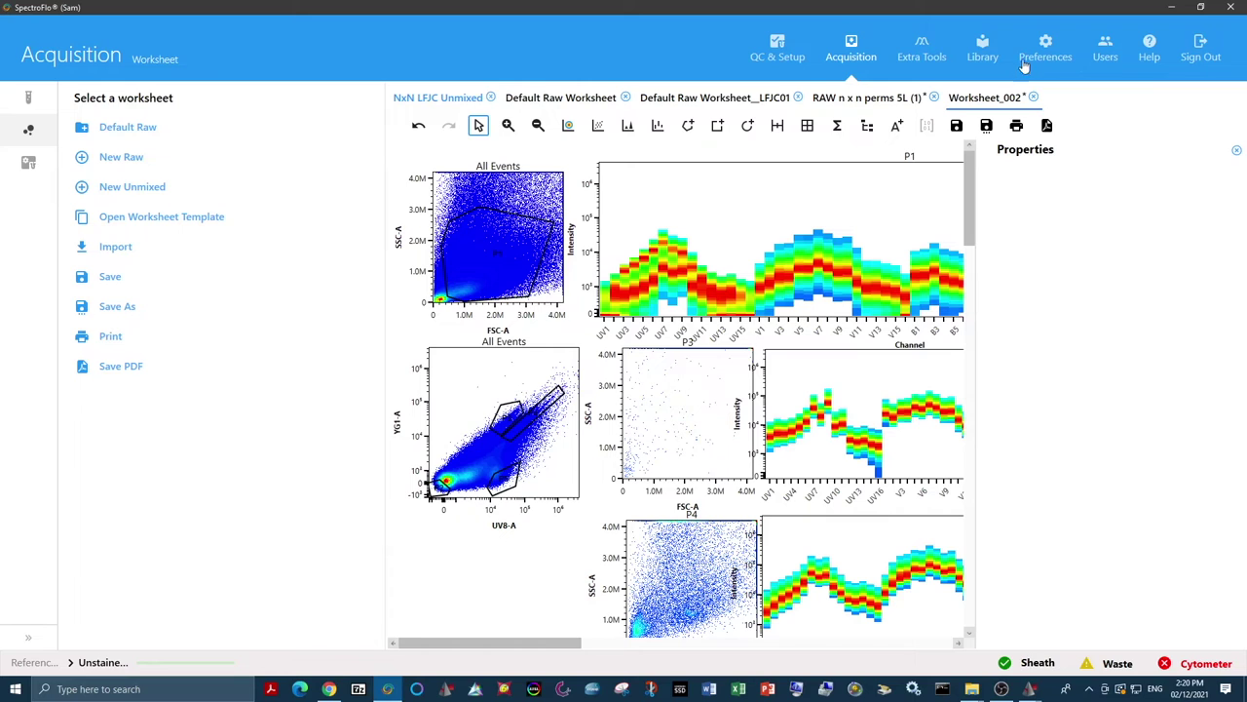
left_click(984, 49)
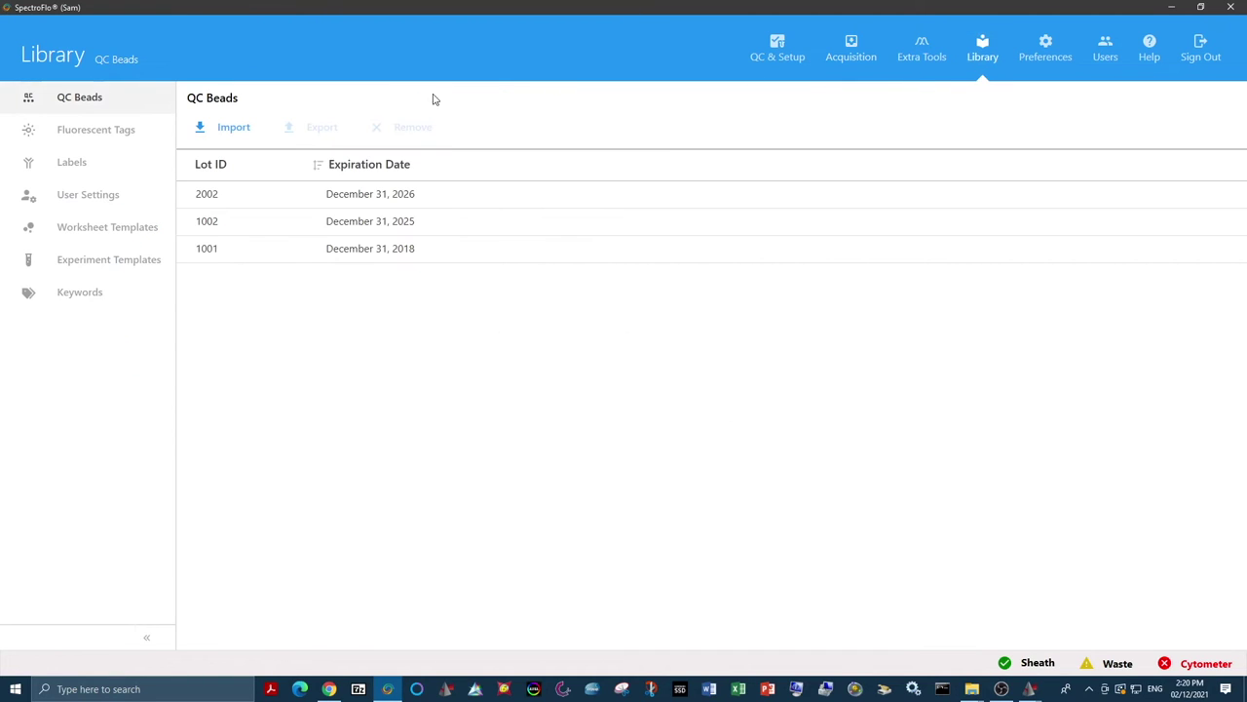
- Select the SS AF group under Fluorescent Tags and start a new tag in it
left_click(143, 146)
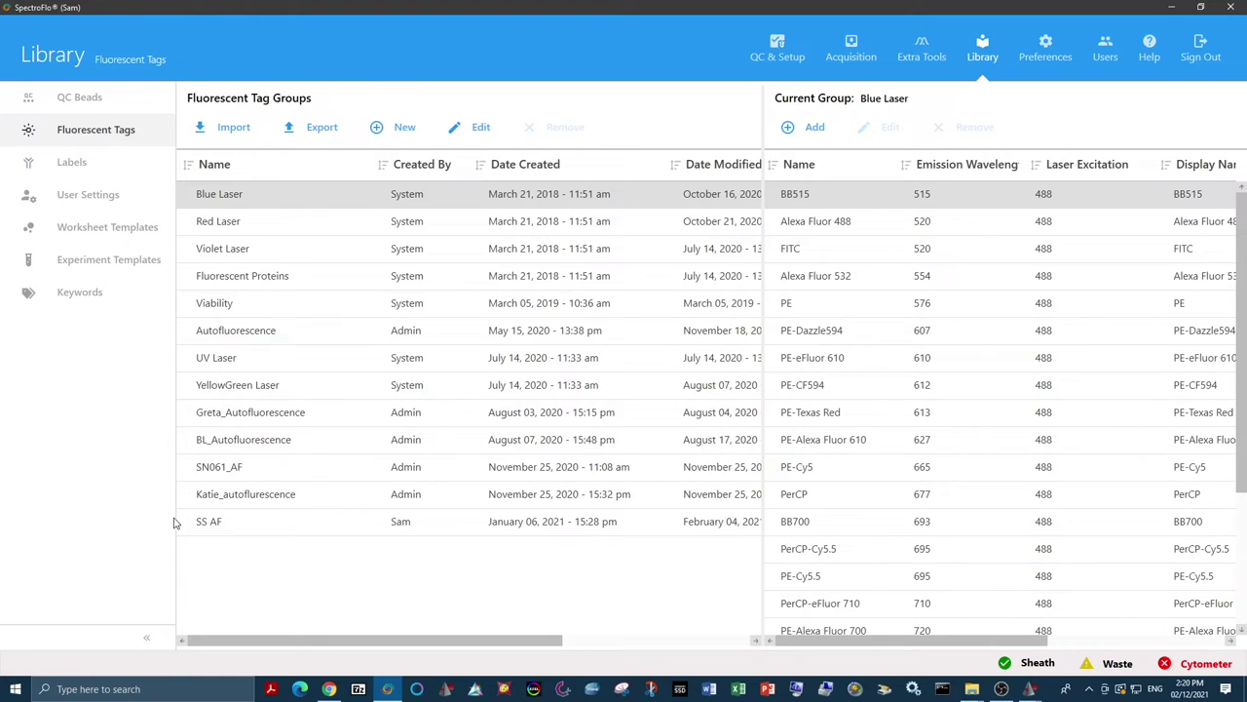
left_click(325, 328)
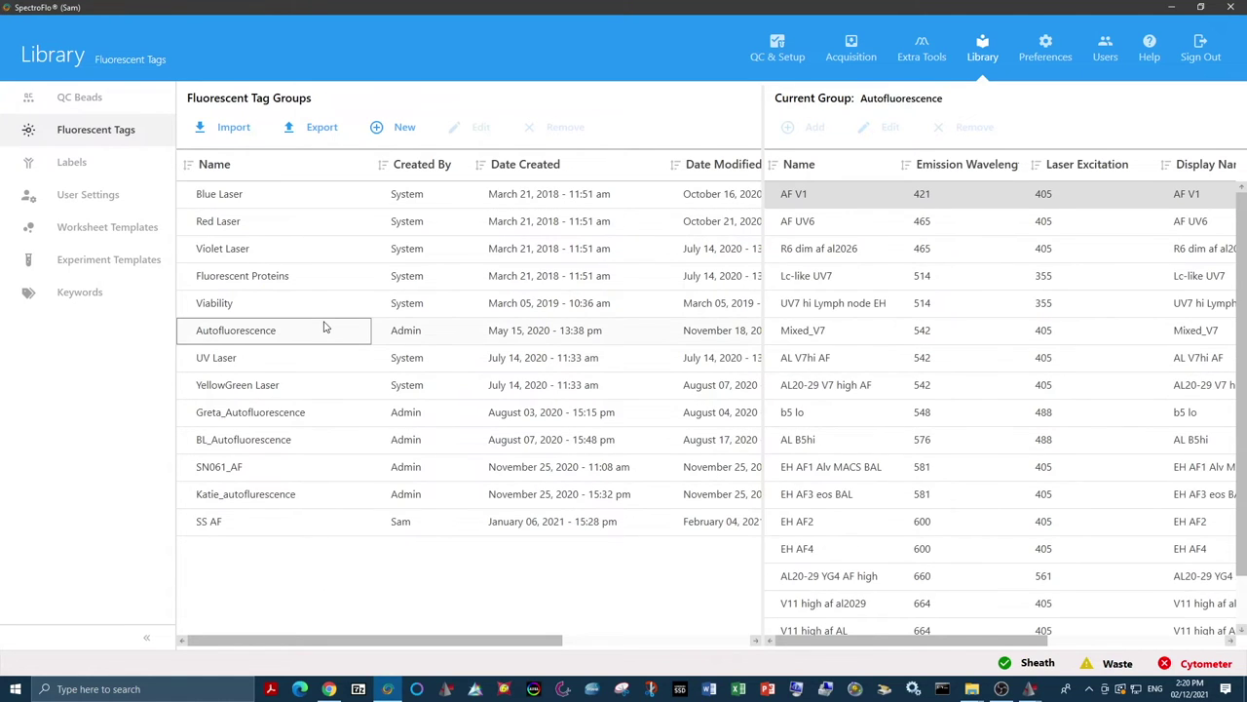
left_click(215, 519)
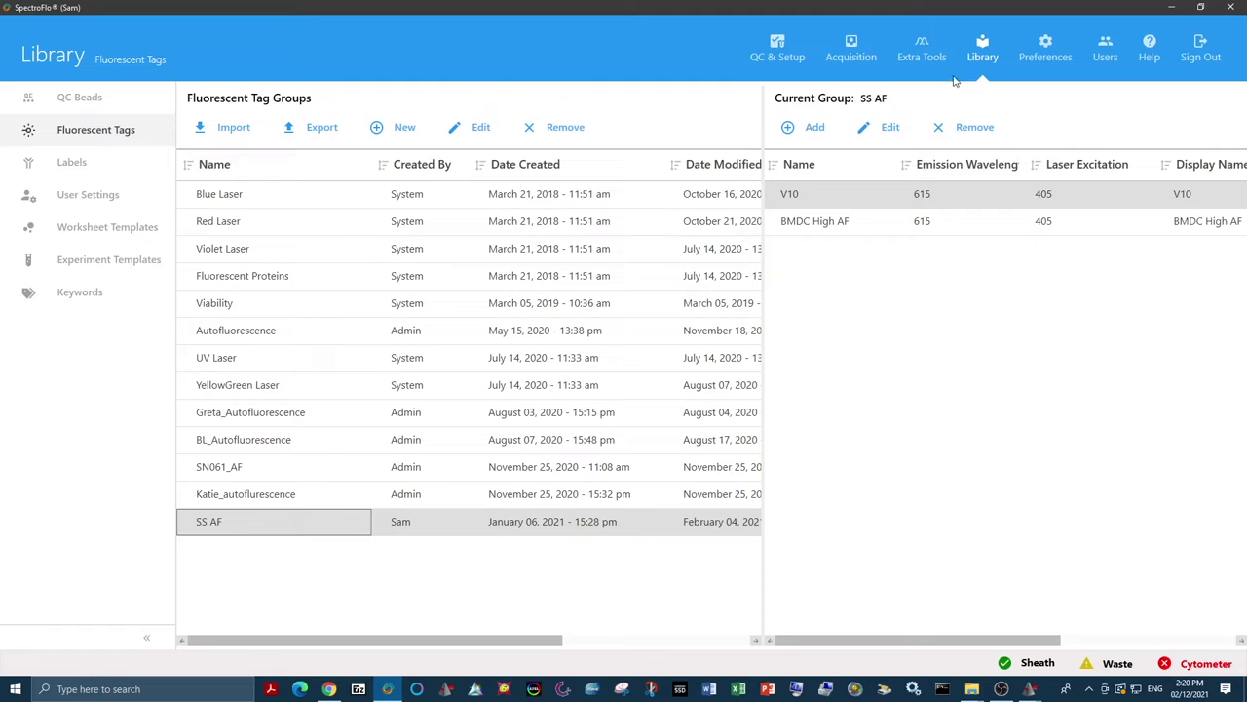
left_click(811, 141)
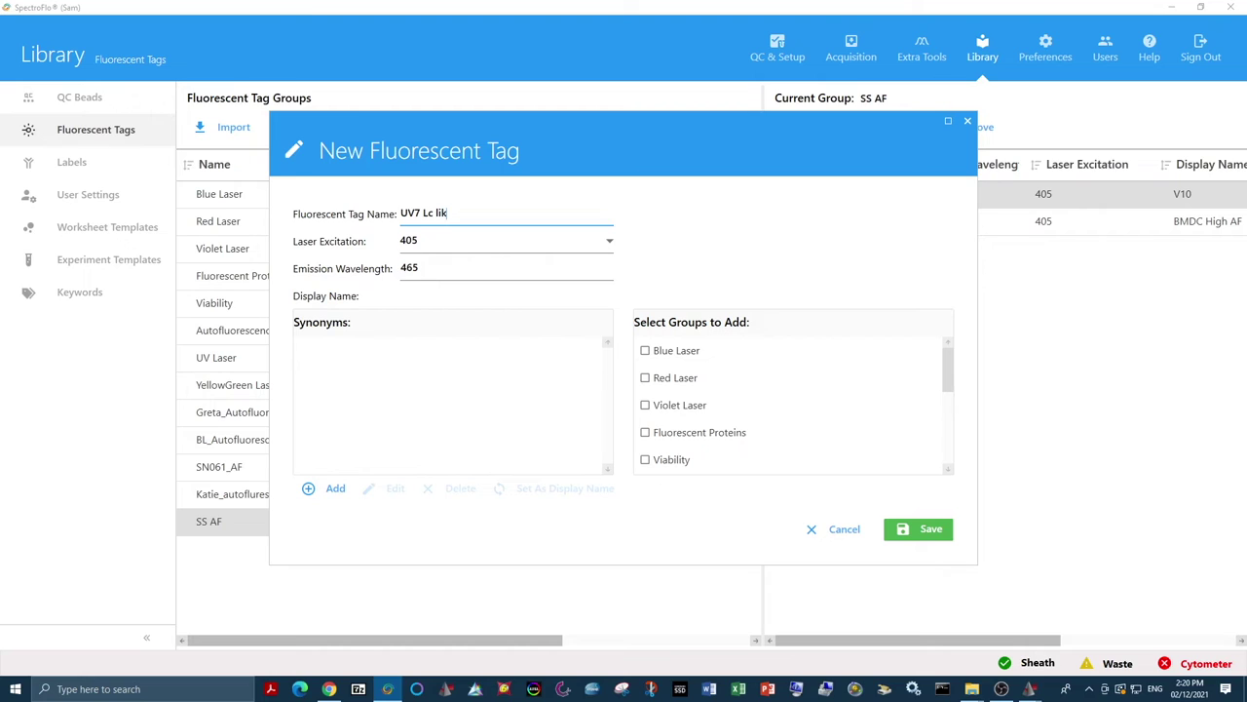
- Give the UV7 Lc like tag 355 laser excitation and 514 emission, and save it
left_click(537, 245)
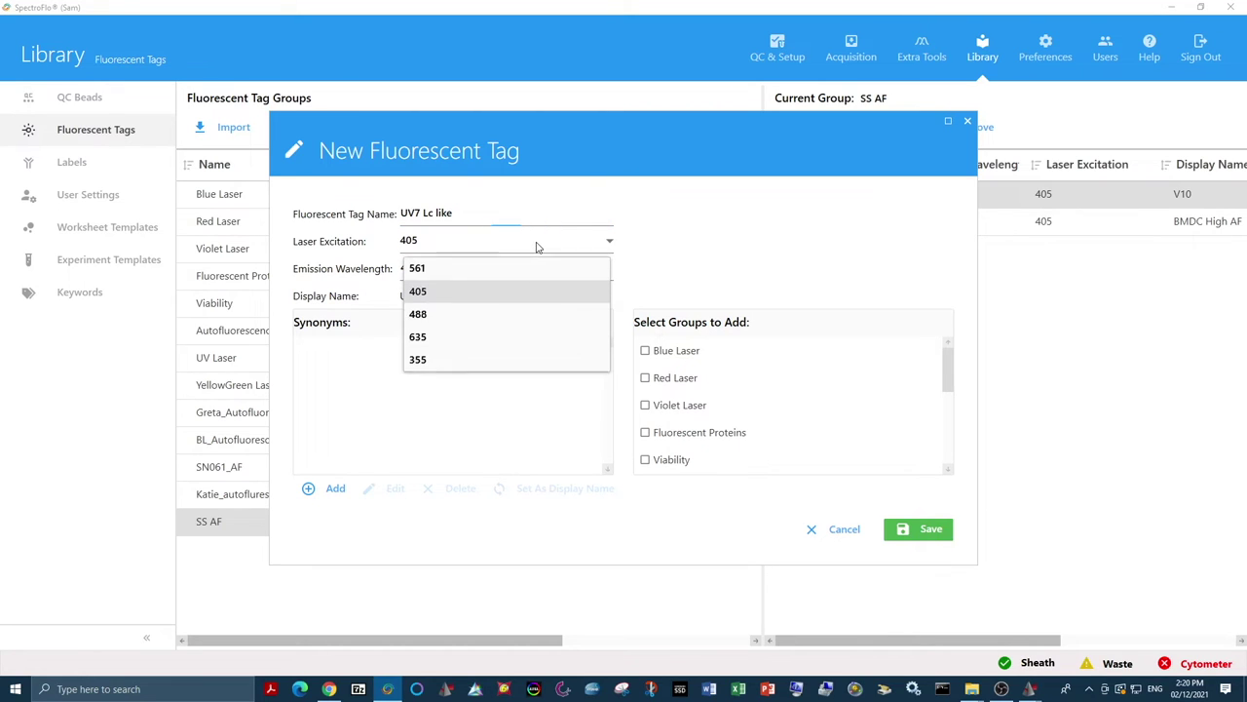
left_click(512, 361)
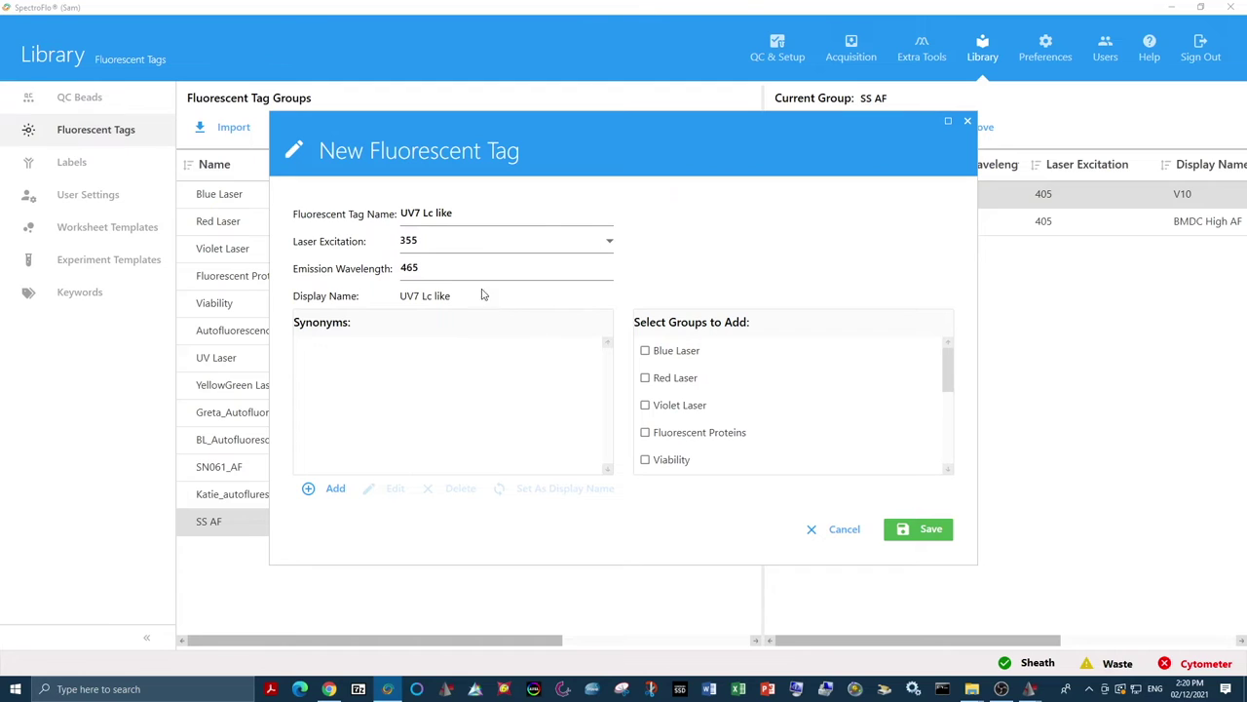
left_click(453, 266)
type("514")
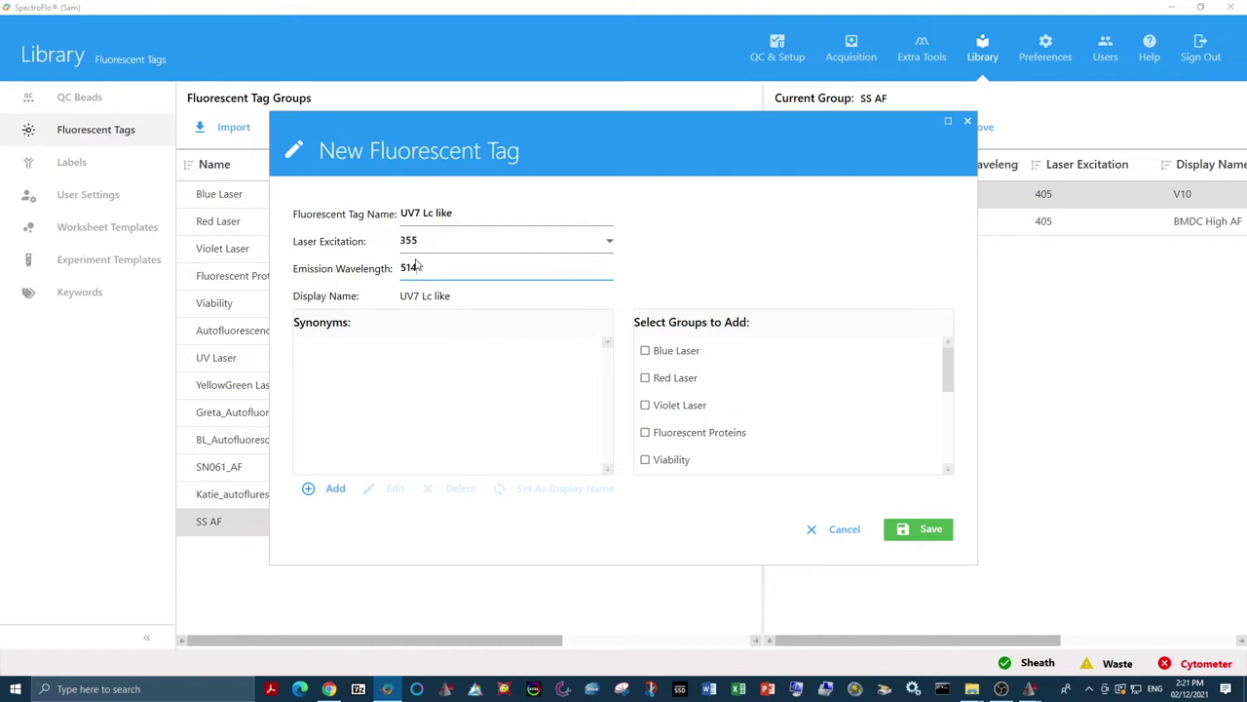
left_click(949, 536)
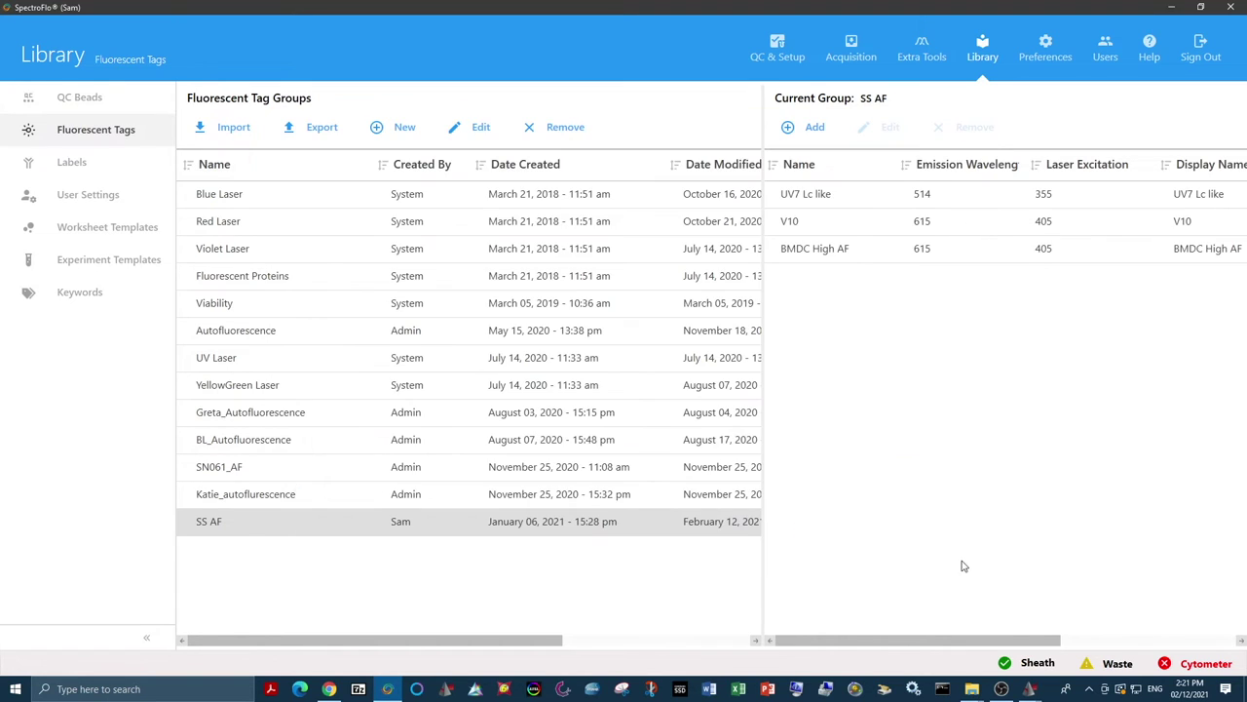
- Add the UV9 Eos like tag to SS AF with 355 excitation and 581 emission
left_click(797, 129)
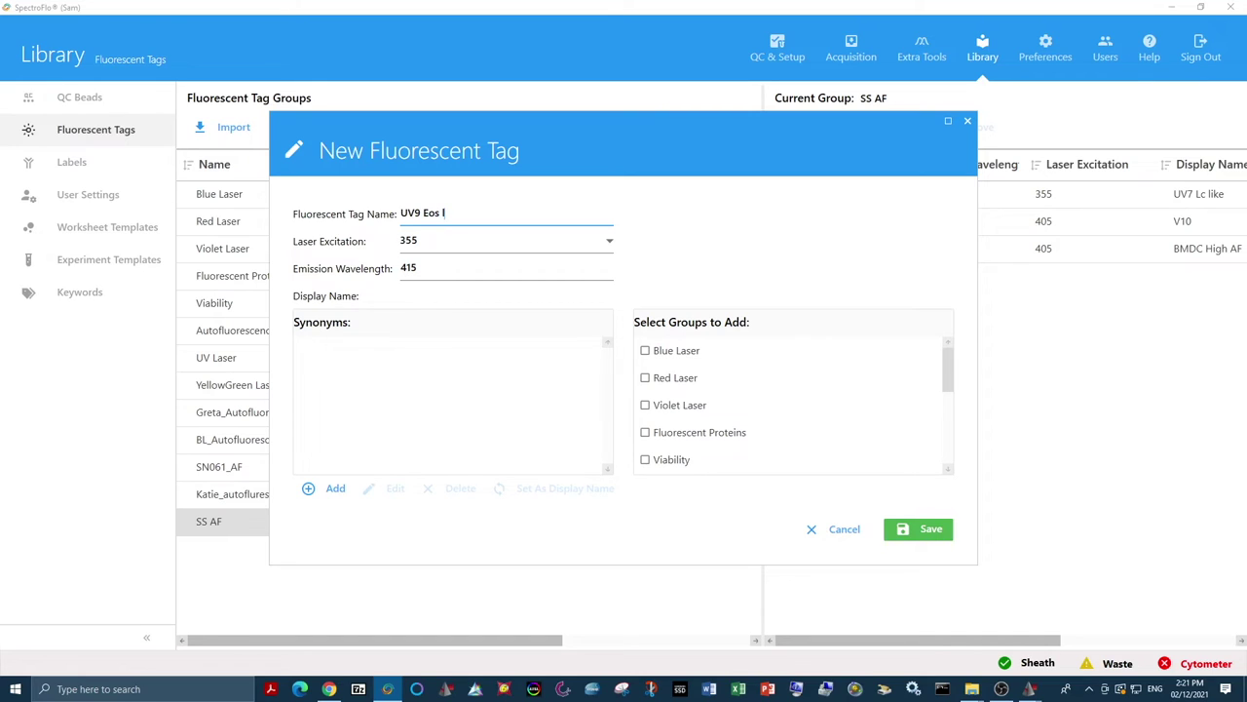
left_click(422, 268)
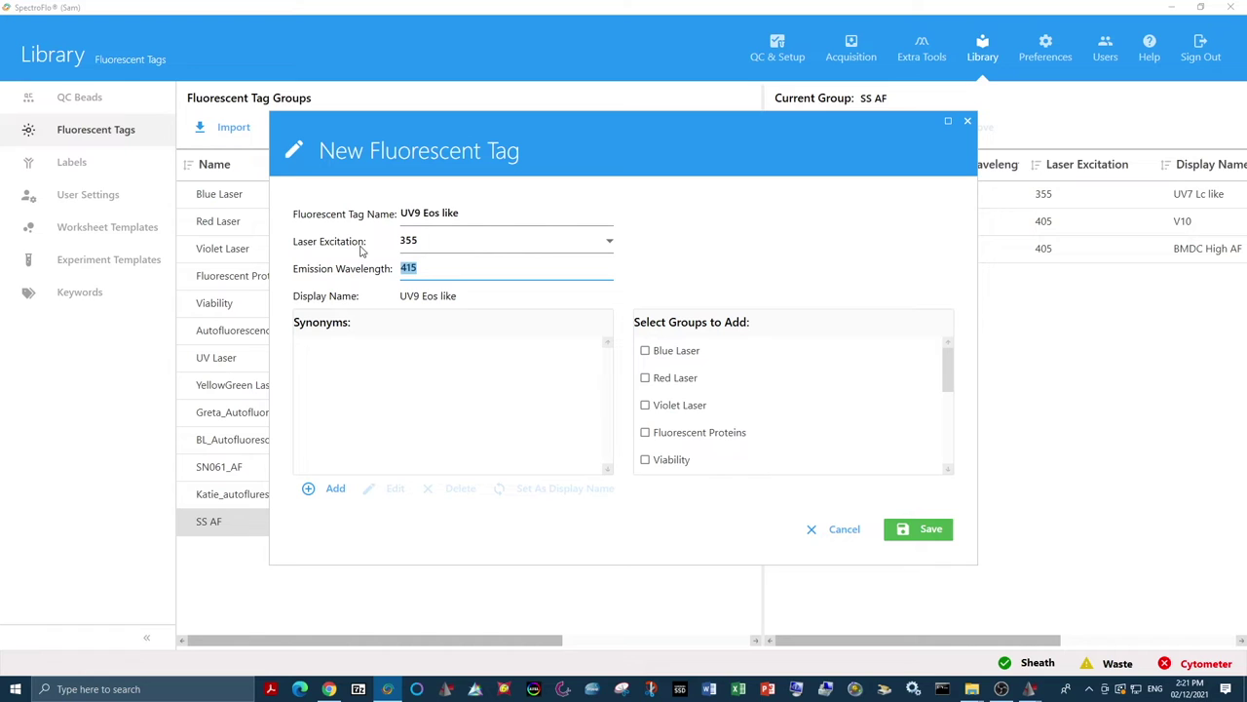
type("581")
left_click(913, 530)
- Add the V7 Mixpop tag with 405 laser excitation and 542 emission
left_click(815, 127)
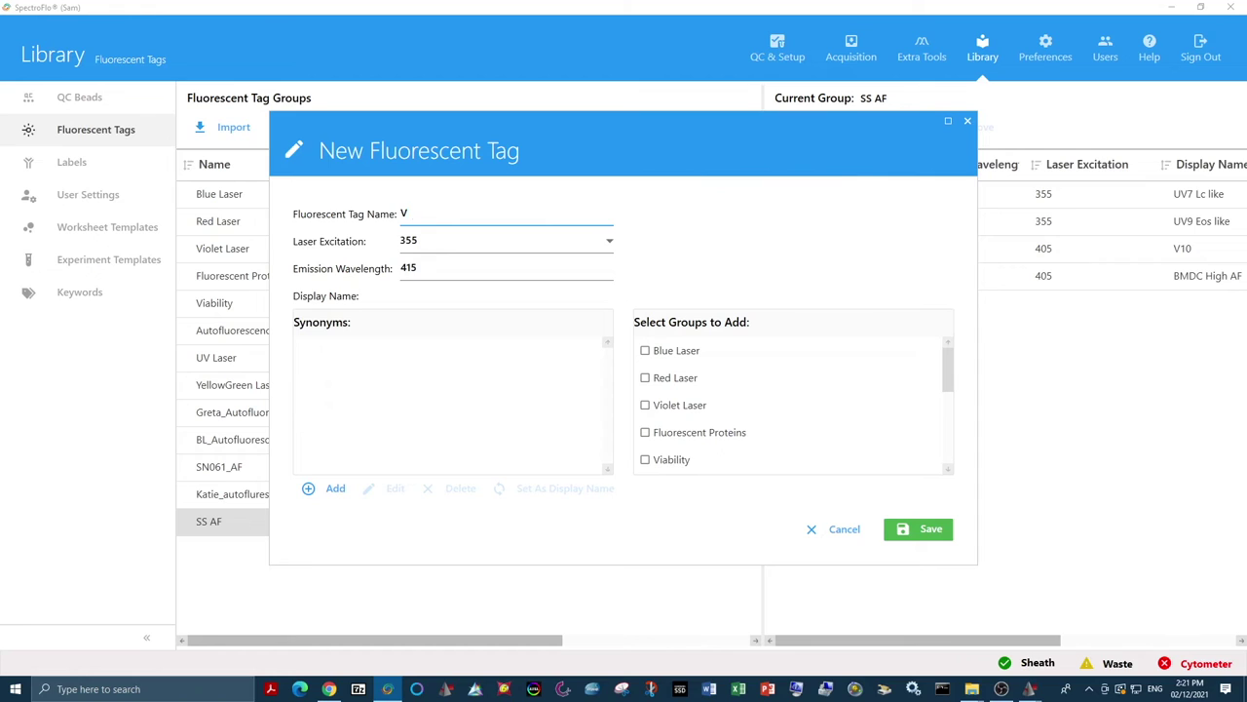
type("V7 Mixpop")
left_click(466, 244)
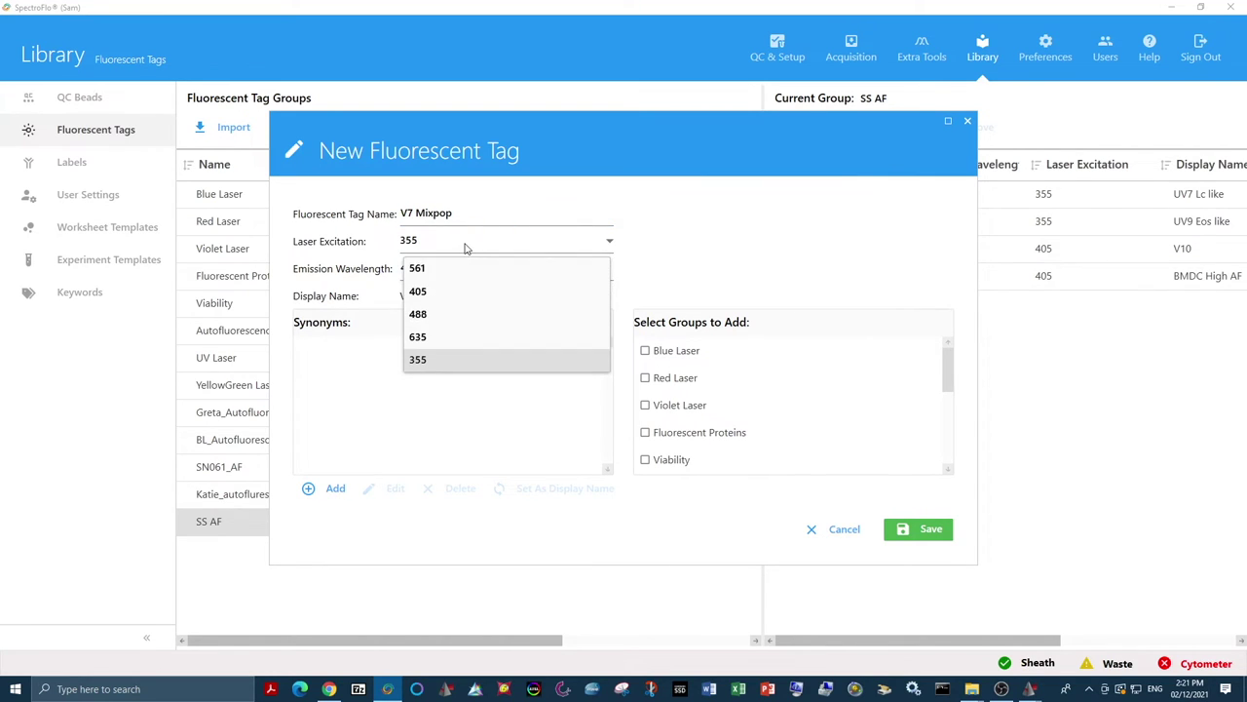
left_click(487, 293)
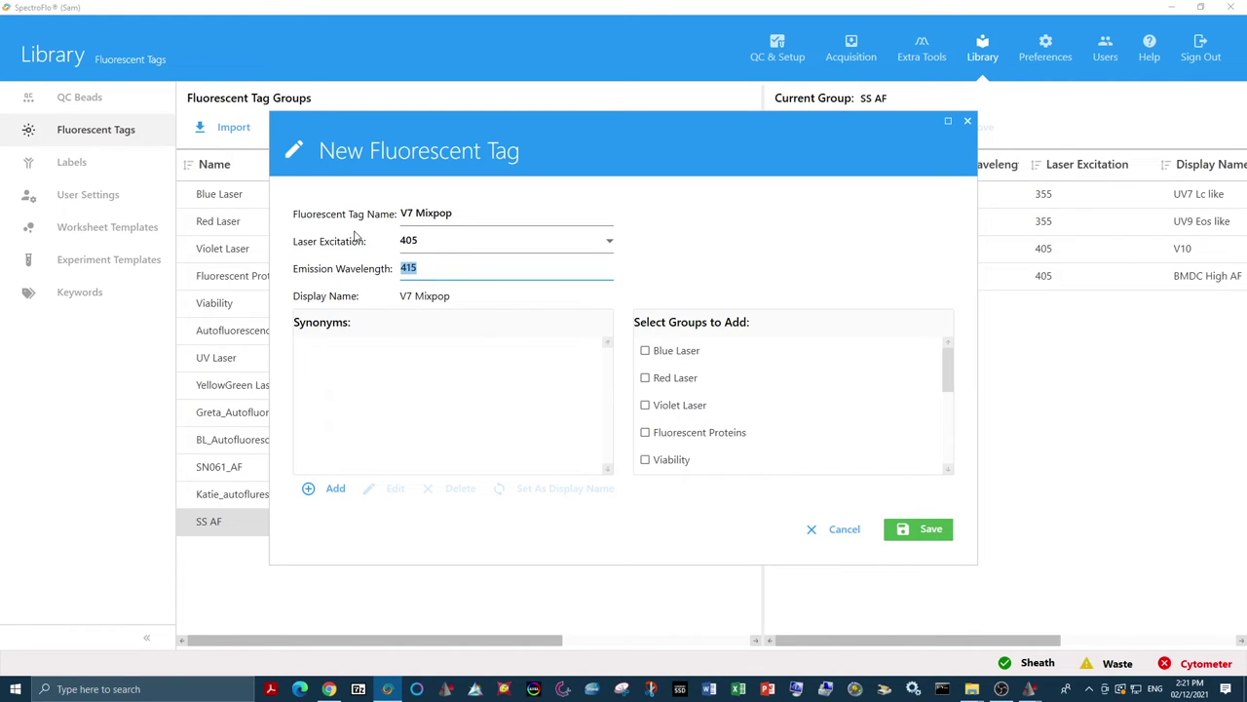
type("542")
left_click(916, 529)
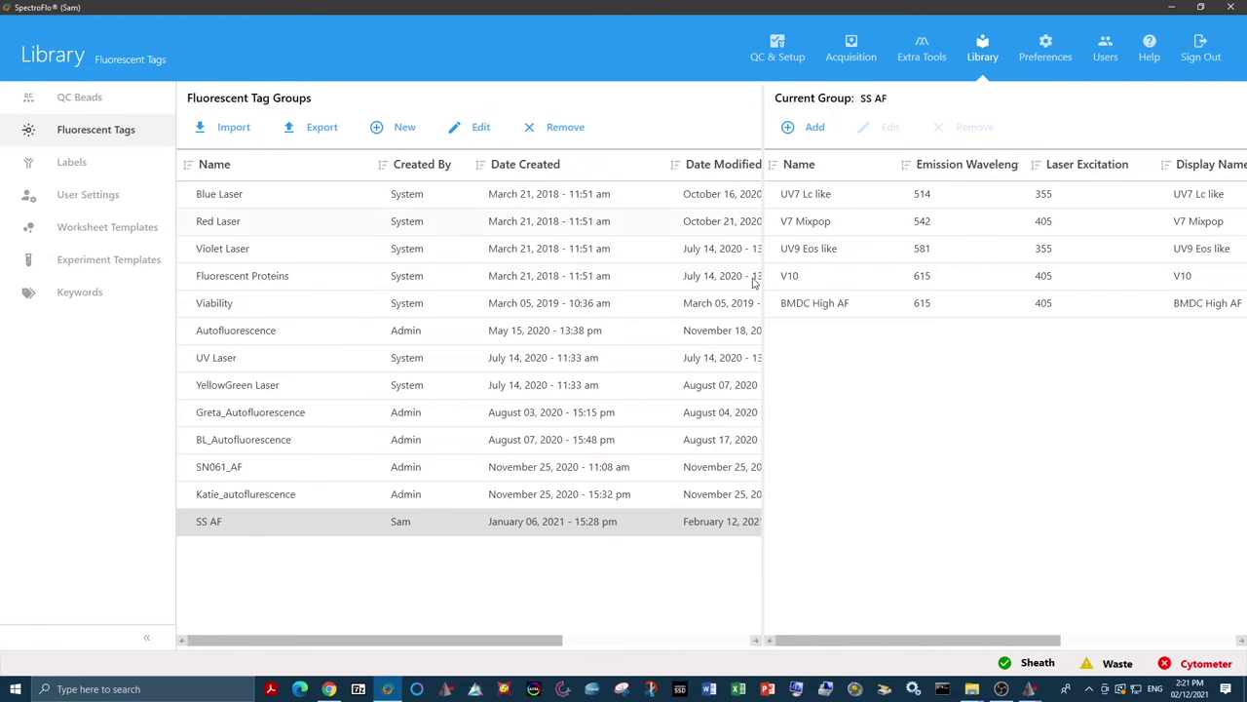
- Return to the LFJC01-Copy1 experiment and open its settings for editing
left_click(845, 50)
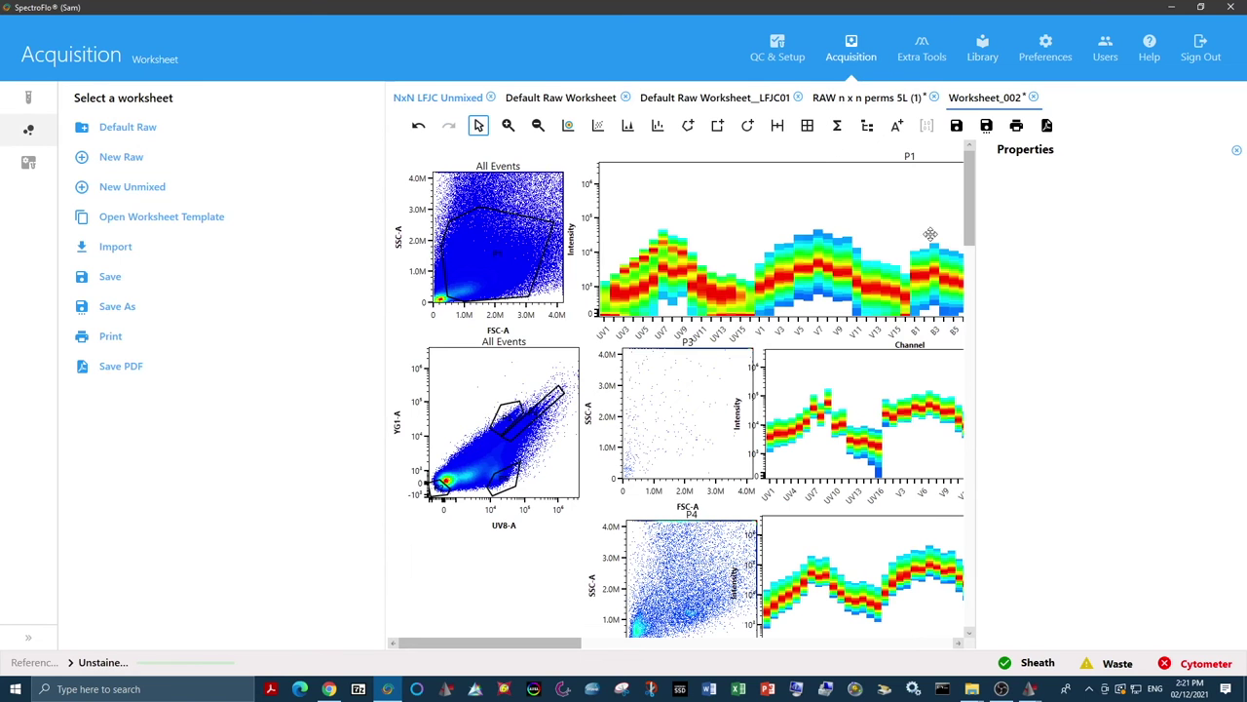
left_click(1237, 150)
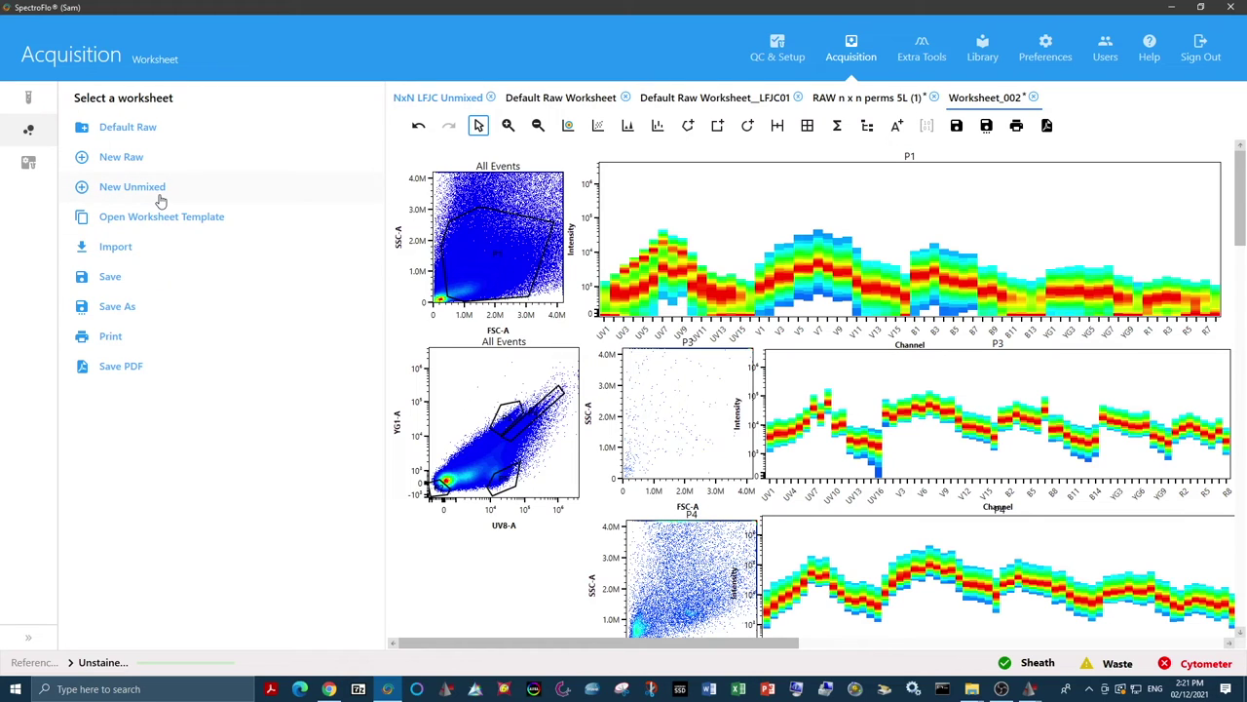
left_click(28, 97)
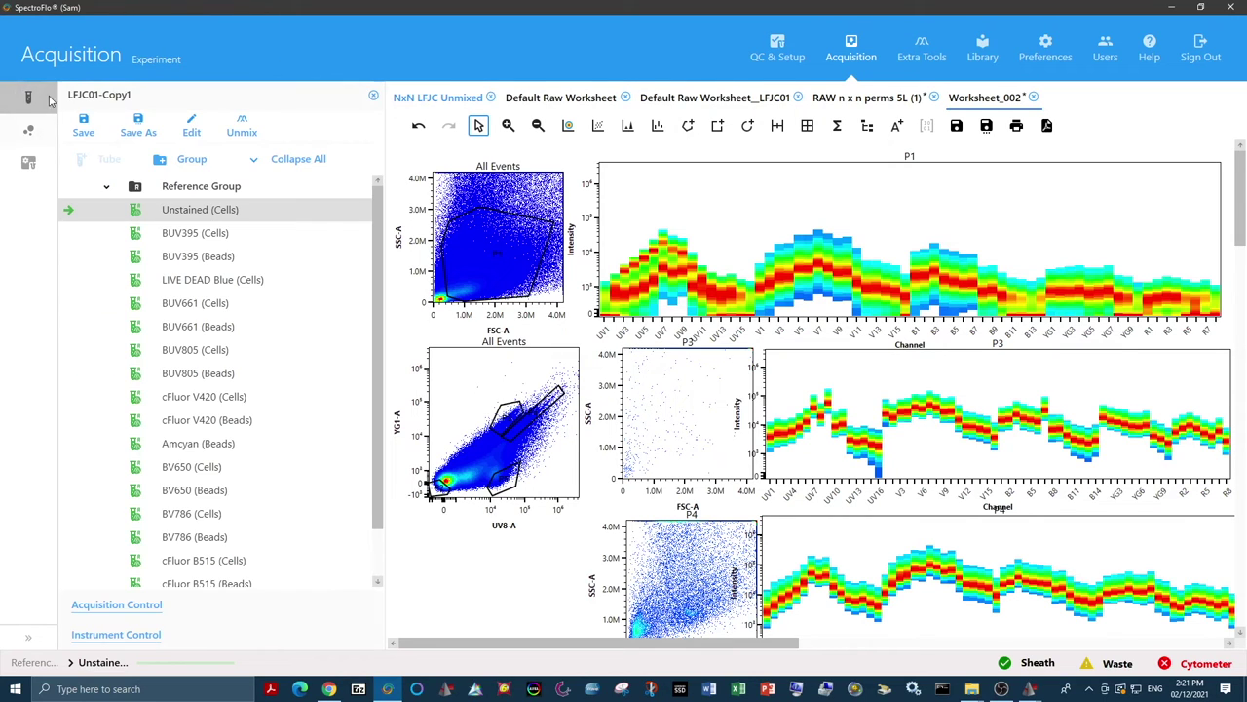
left_click(188, 131)
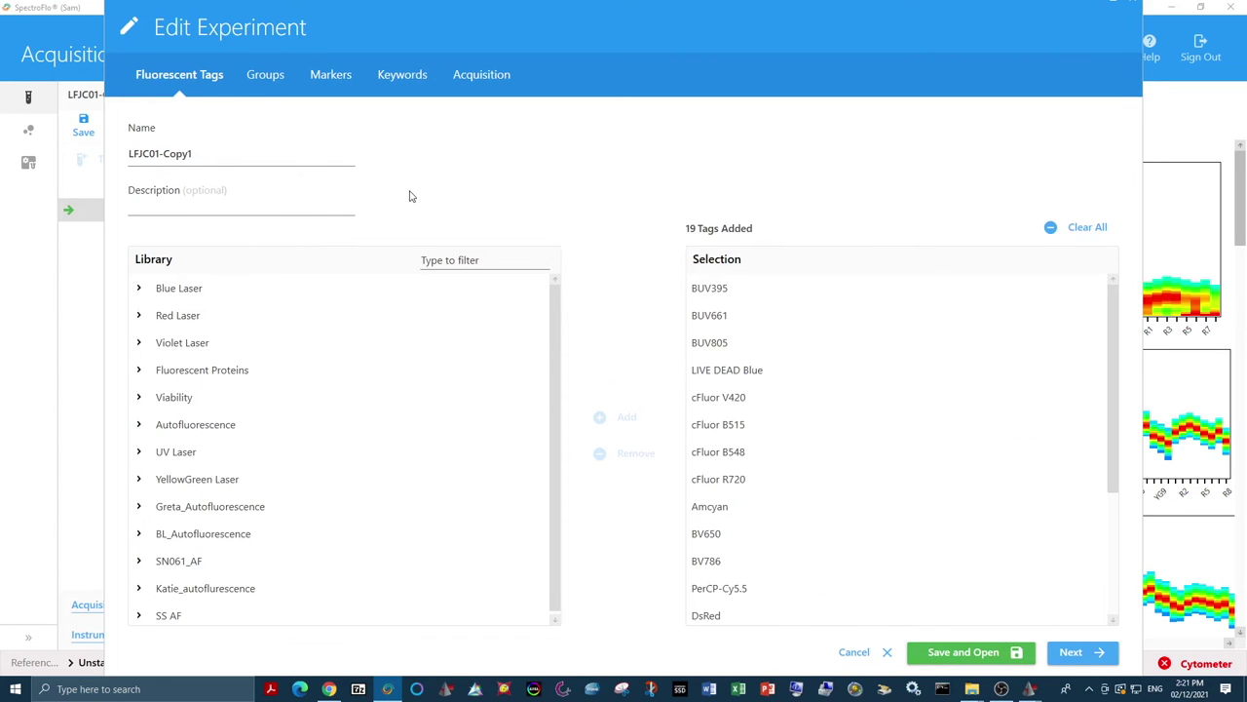
- Add the SS AF tags UV7 Lc like, UV9 Eos like and V7 Mixpop to the experiment
scroll(389, 370, "down", 1)
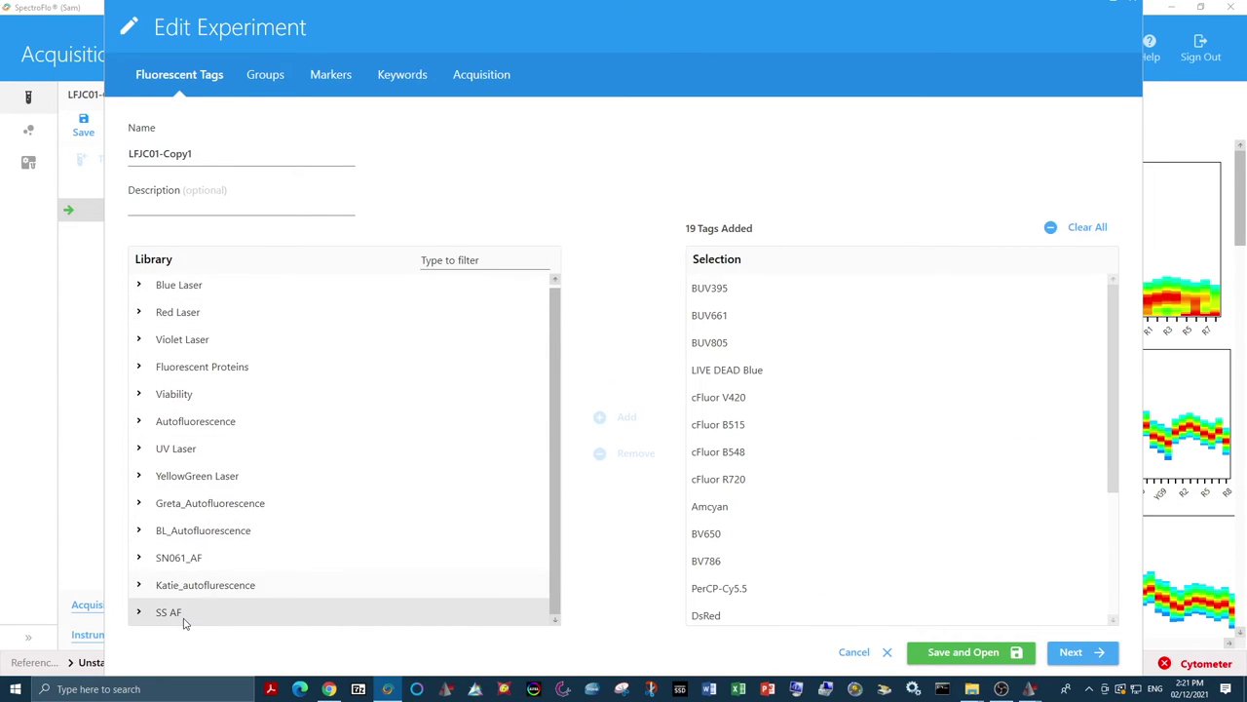
left_click(138, 612)
scroll(273, 582, "down", 3)
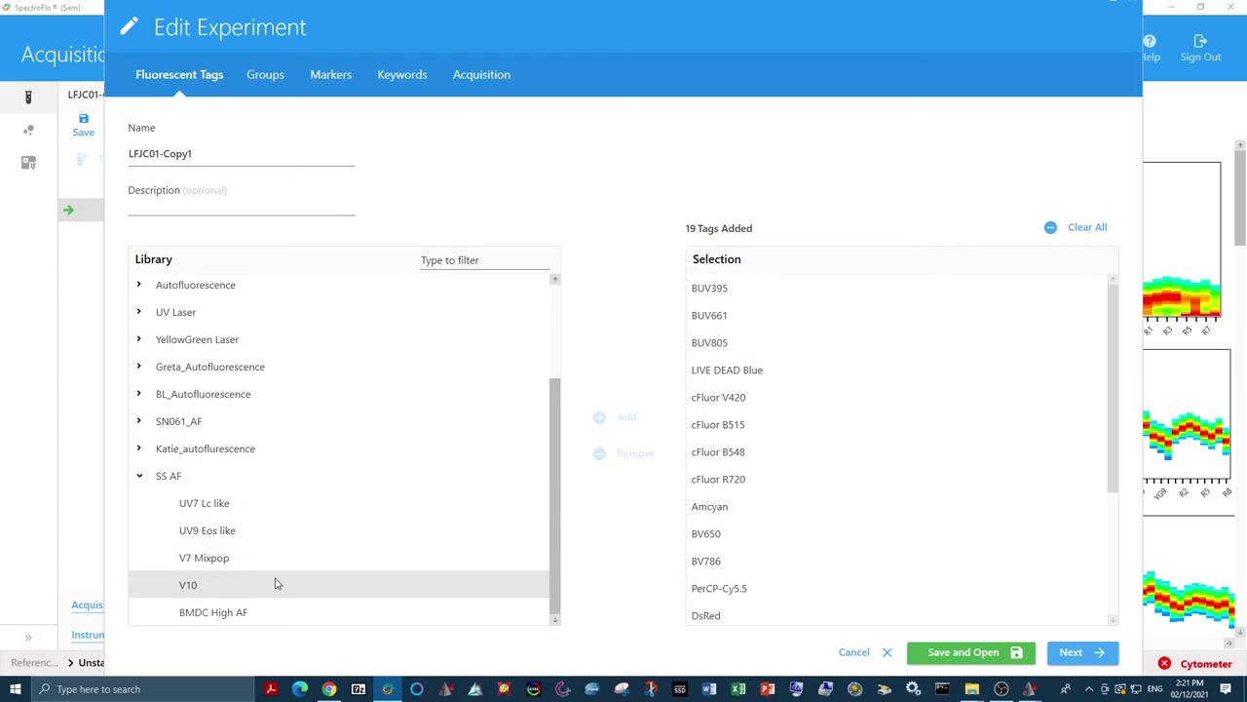
double_click(218, 511)
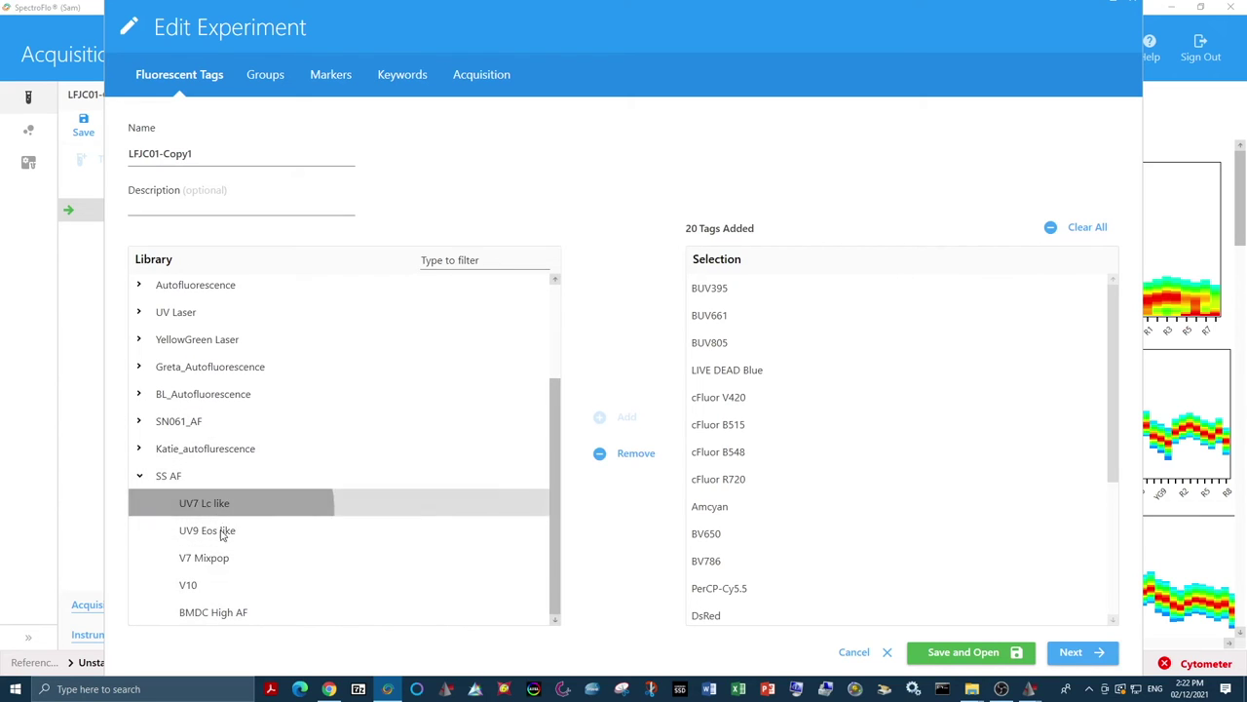
double_click(230, 539)
double_click(228, 564)
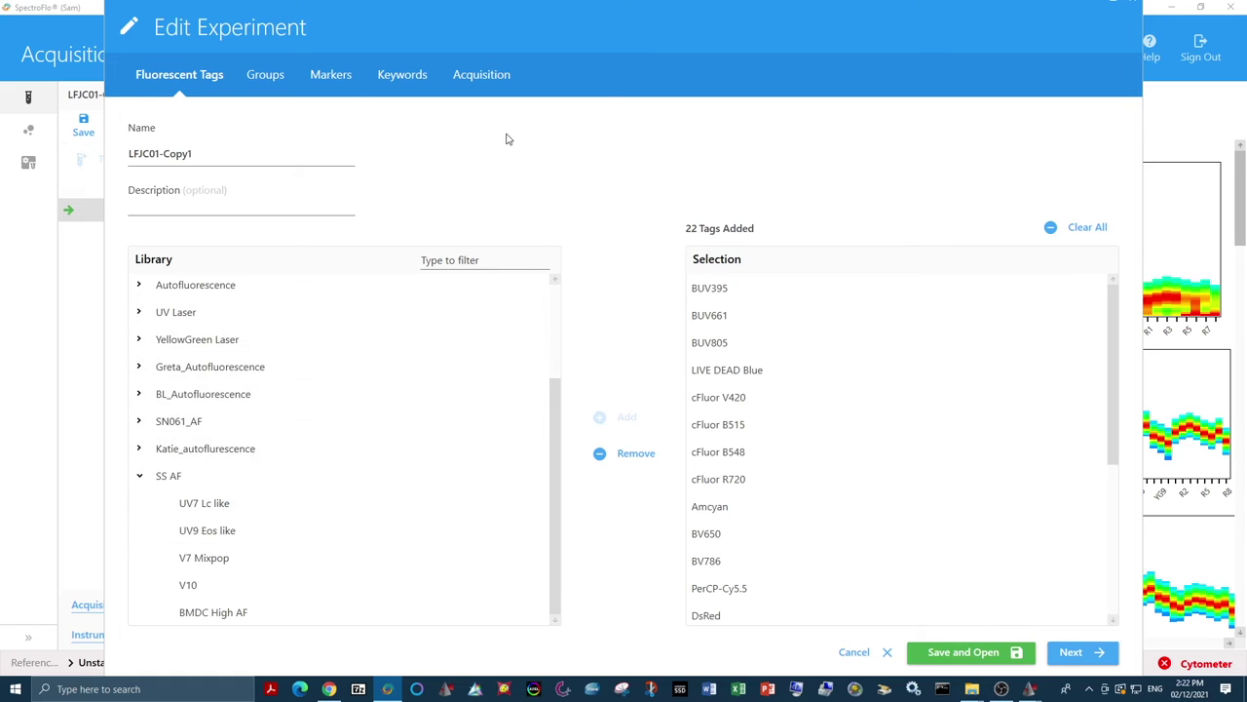
left_click(259, 87)
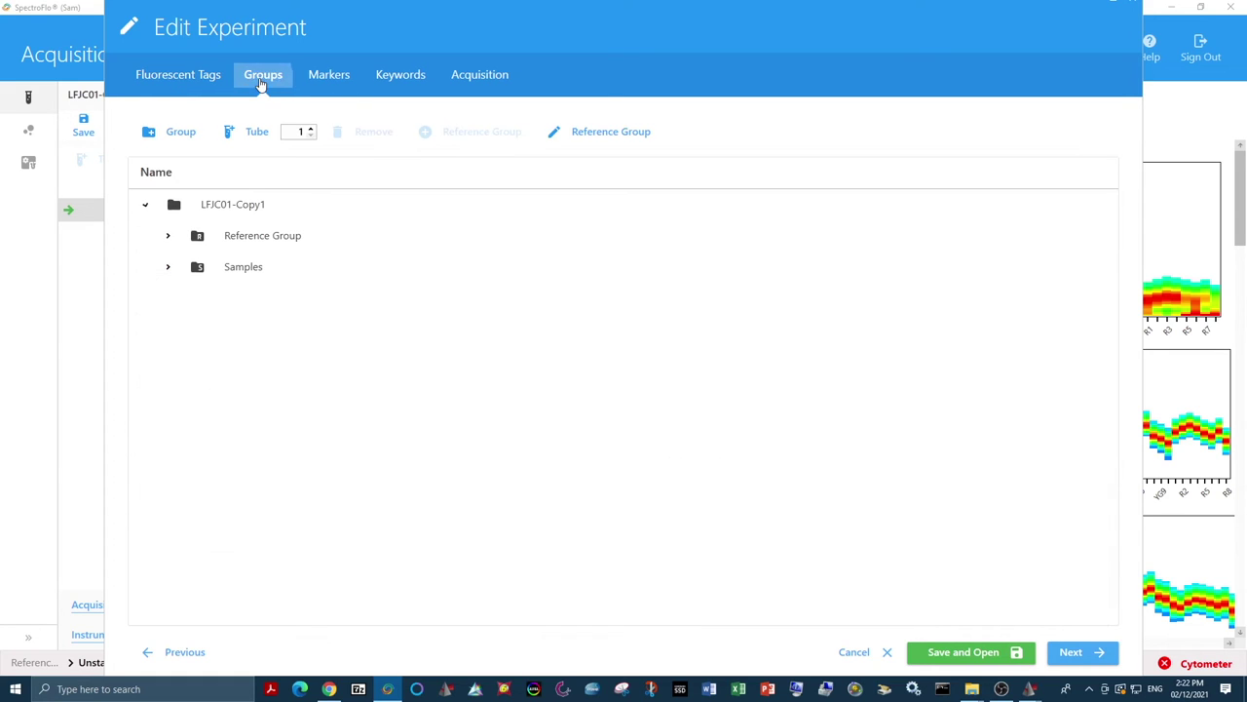
- Add Cells control rows for UV7 Lc like, UV9 Eos like and V7 Mixpop, and delete the DsRed row
left_click(611, 132)
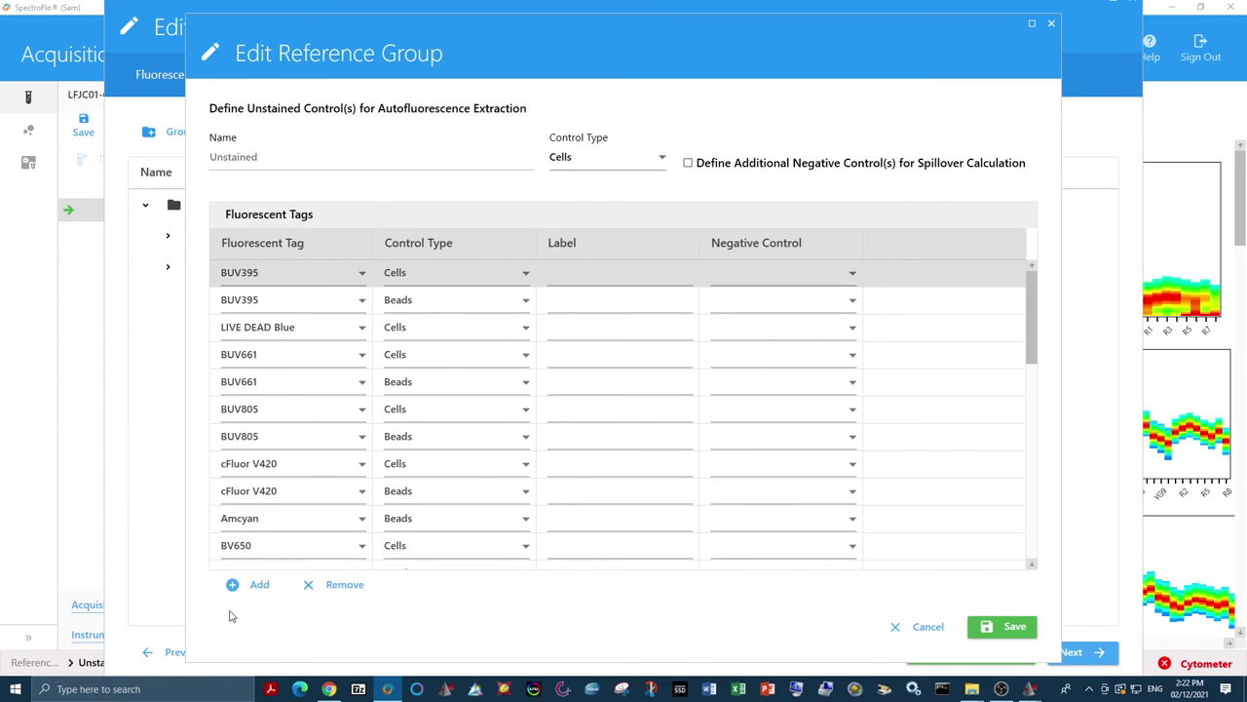
left_click(251, 587)
left_click(252, 588)
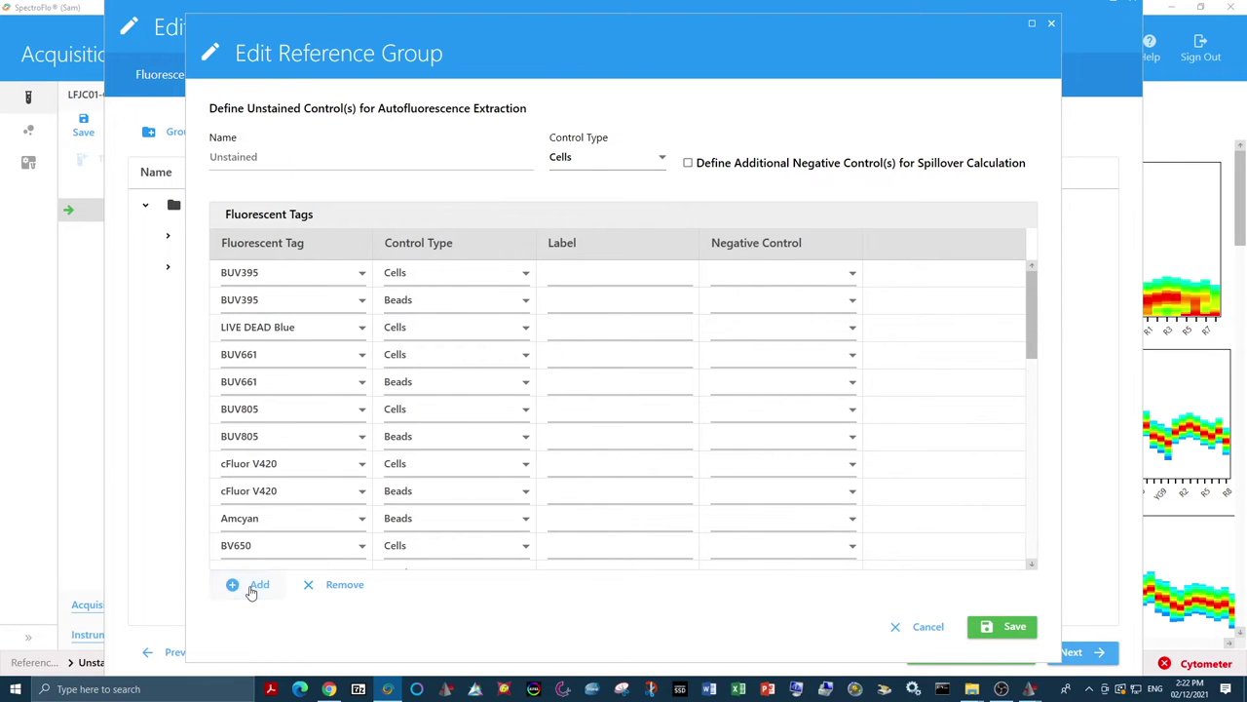
left_click_drag(1031, 324, 1039, 563)
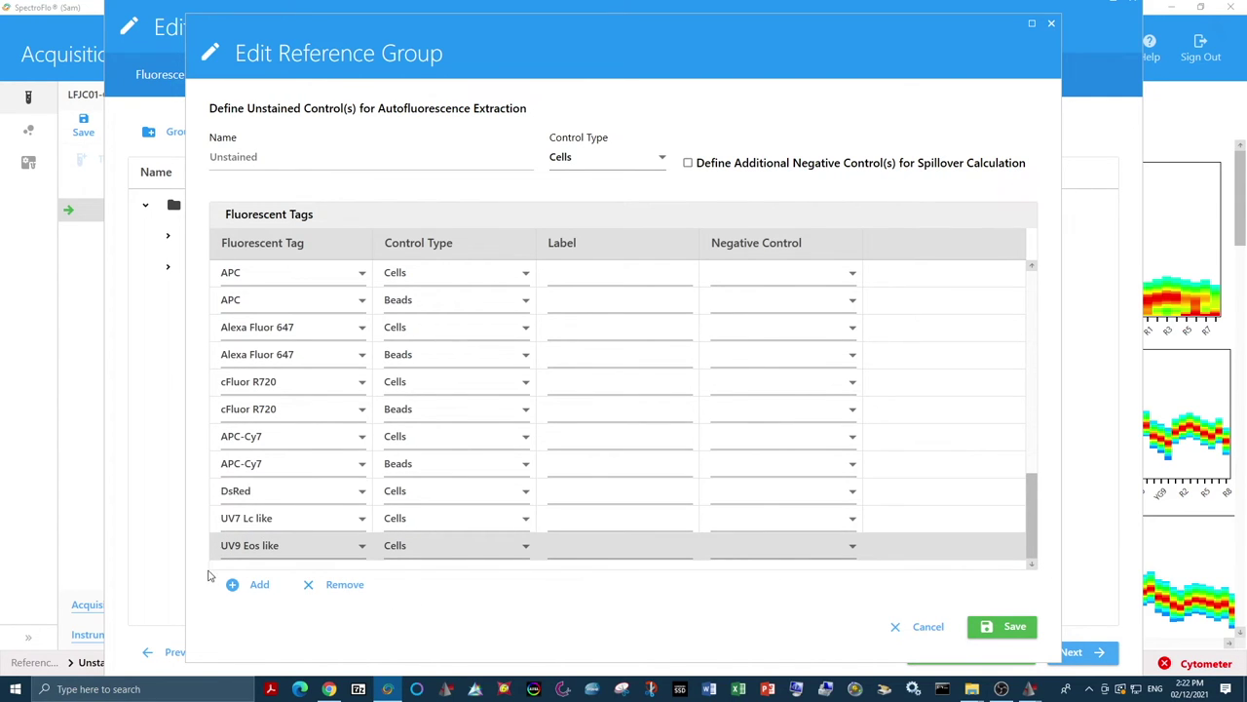
left_click(236, 586)
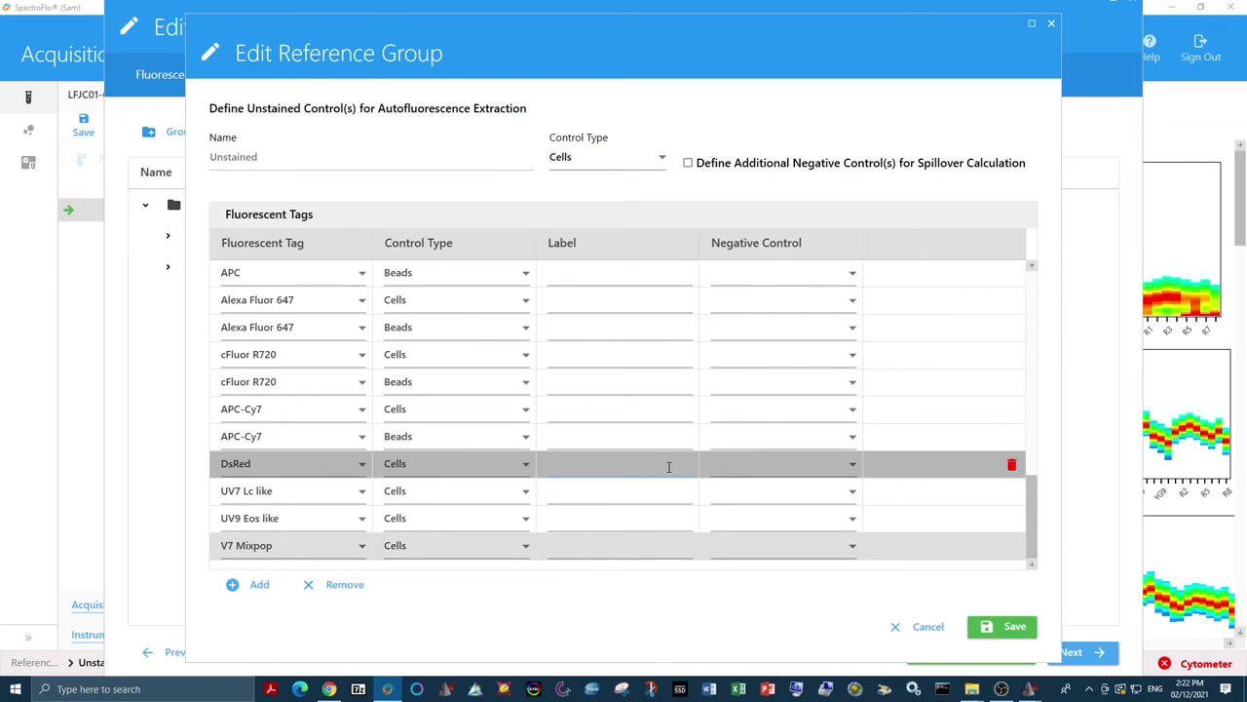
left_click(1012, 466)
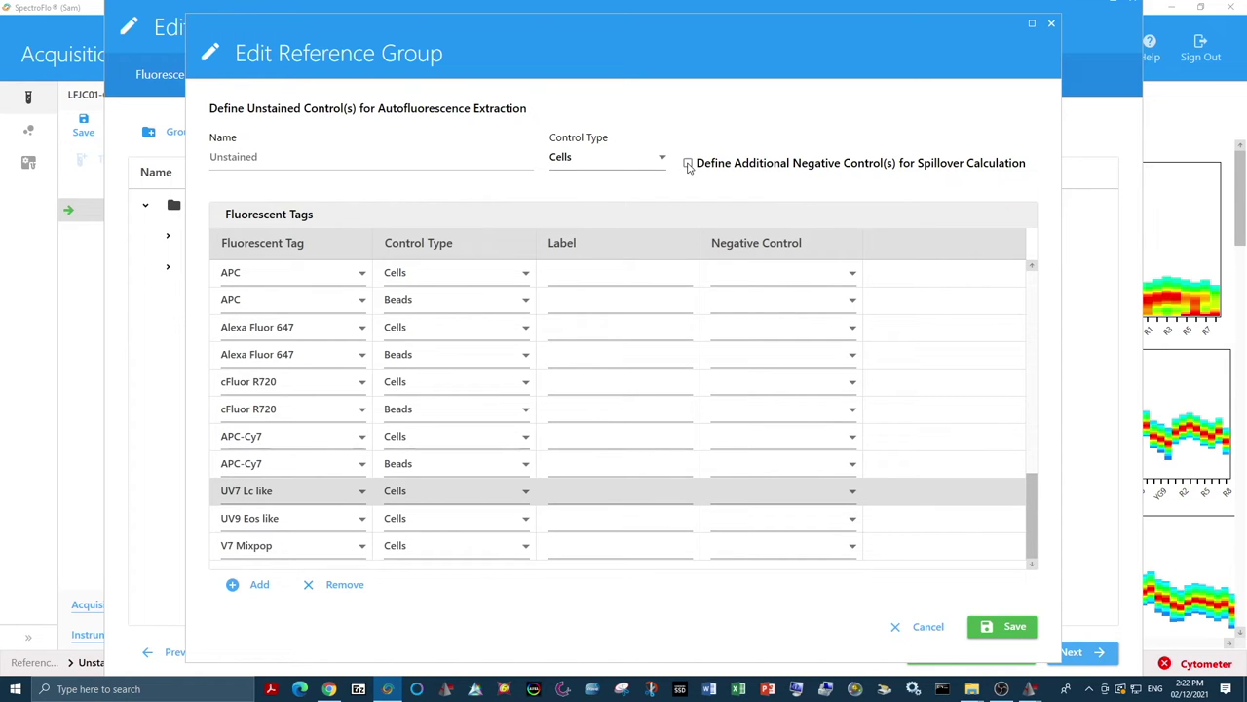
- Enable an additional negative control and rename Negative_1 to Dim AF pop
left_click(688, 164)
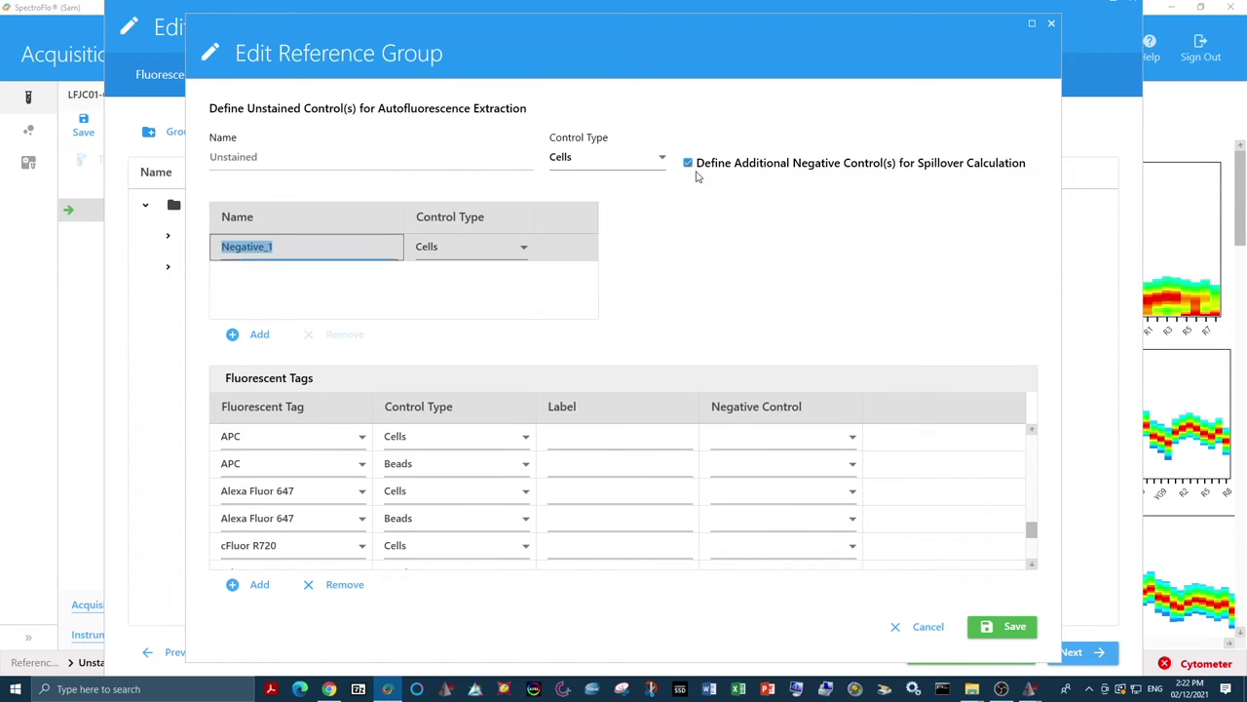
left_click_drag(1032, 531, 1038, 565)
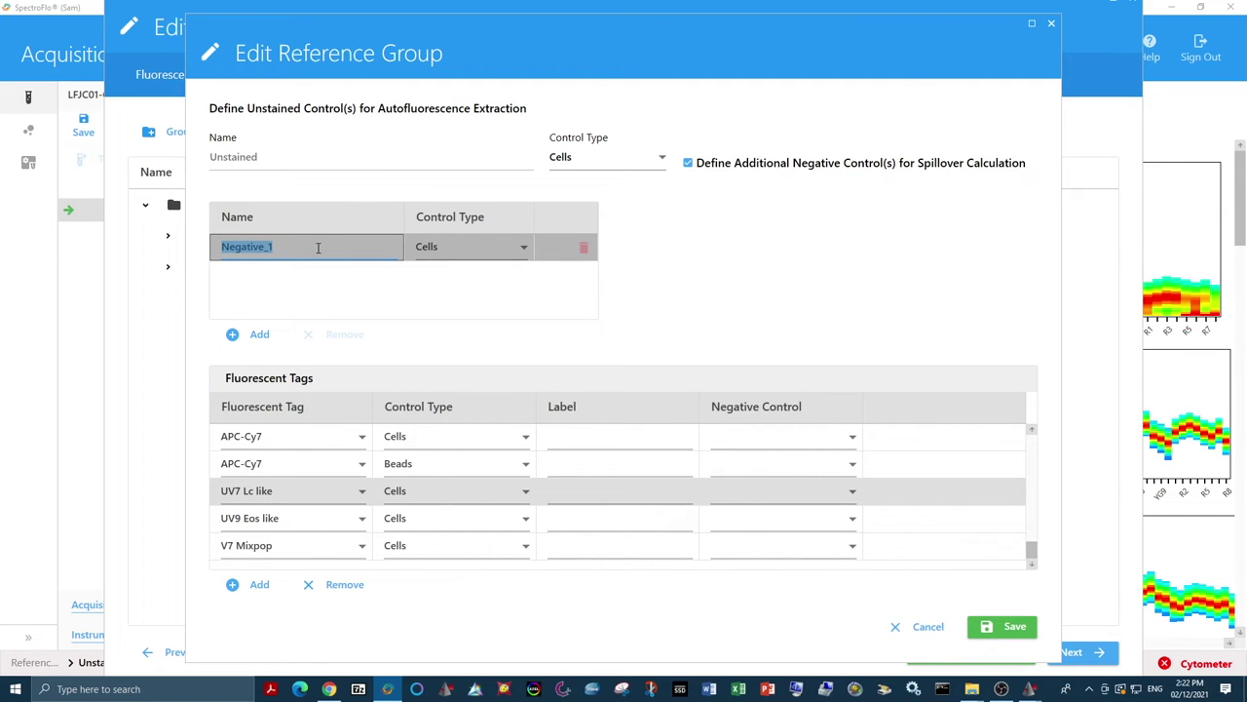
type("Dim AF pop")
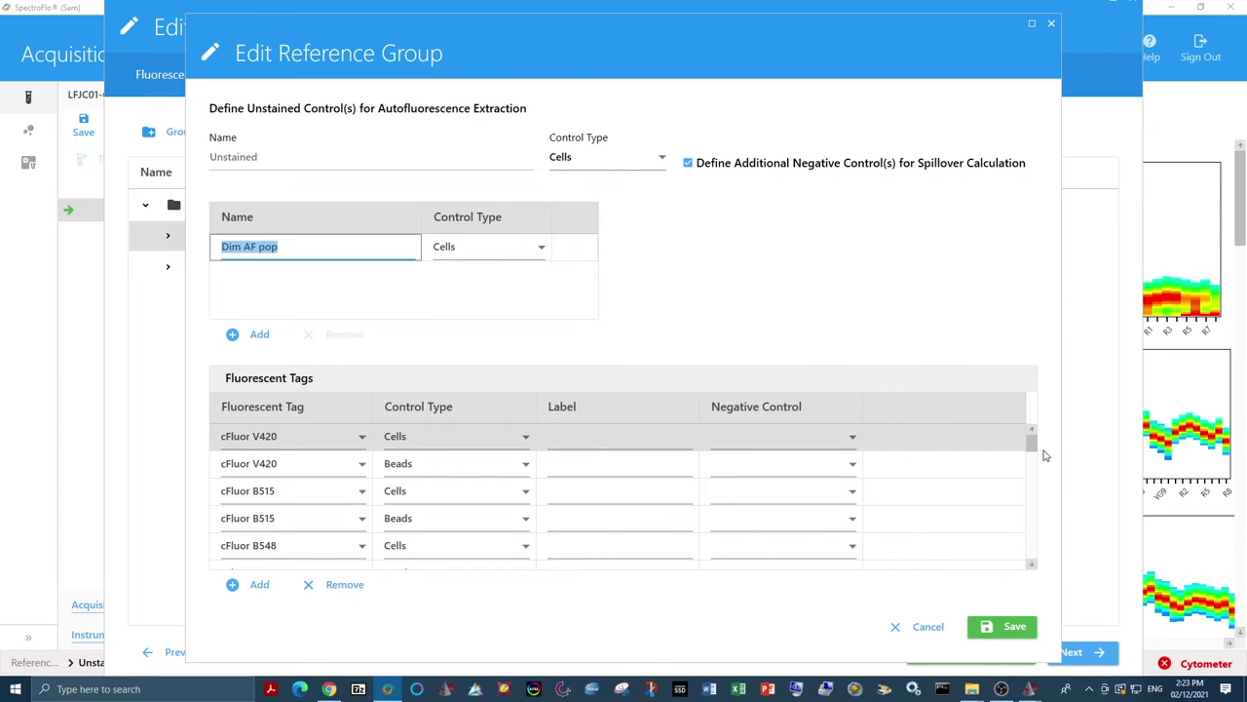
left_click_drag(1033, 448, 1025, 575)
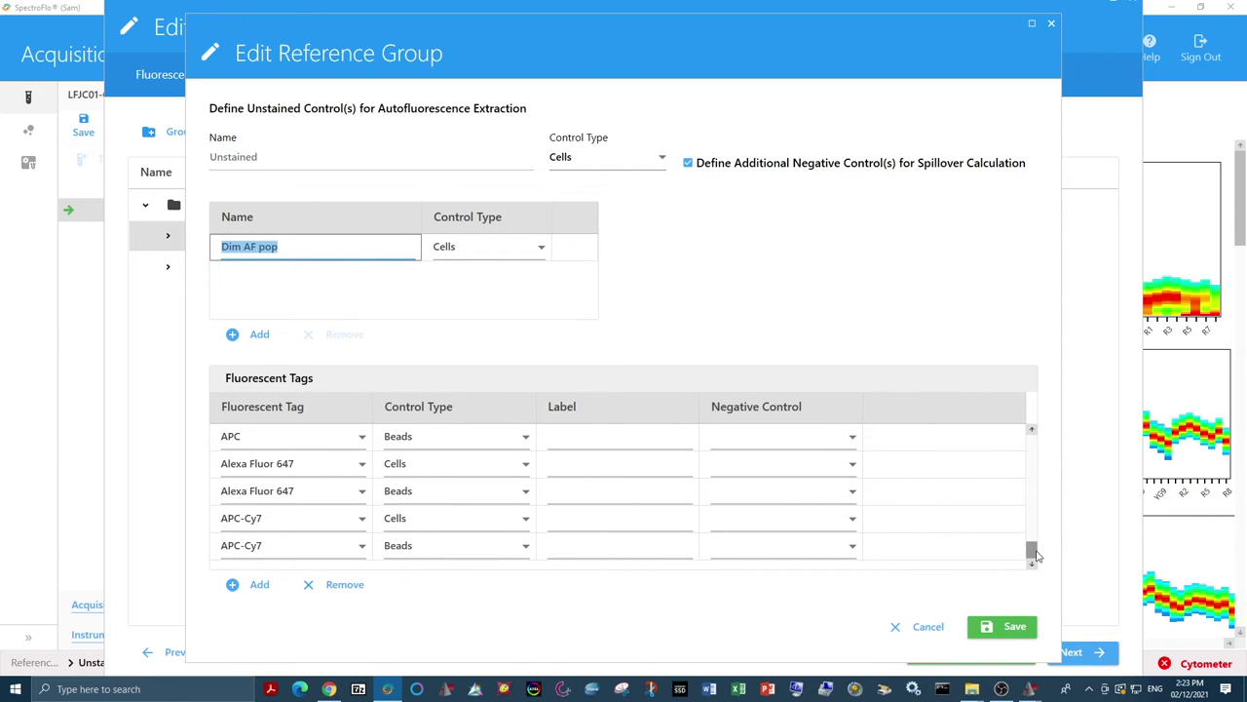
left_click_drag(1037, 556, 1044, 502)
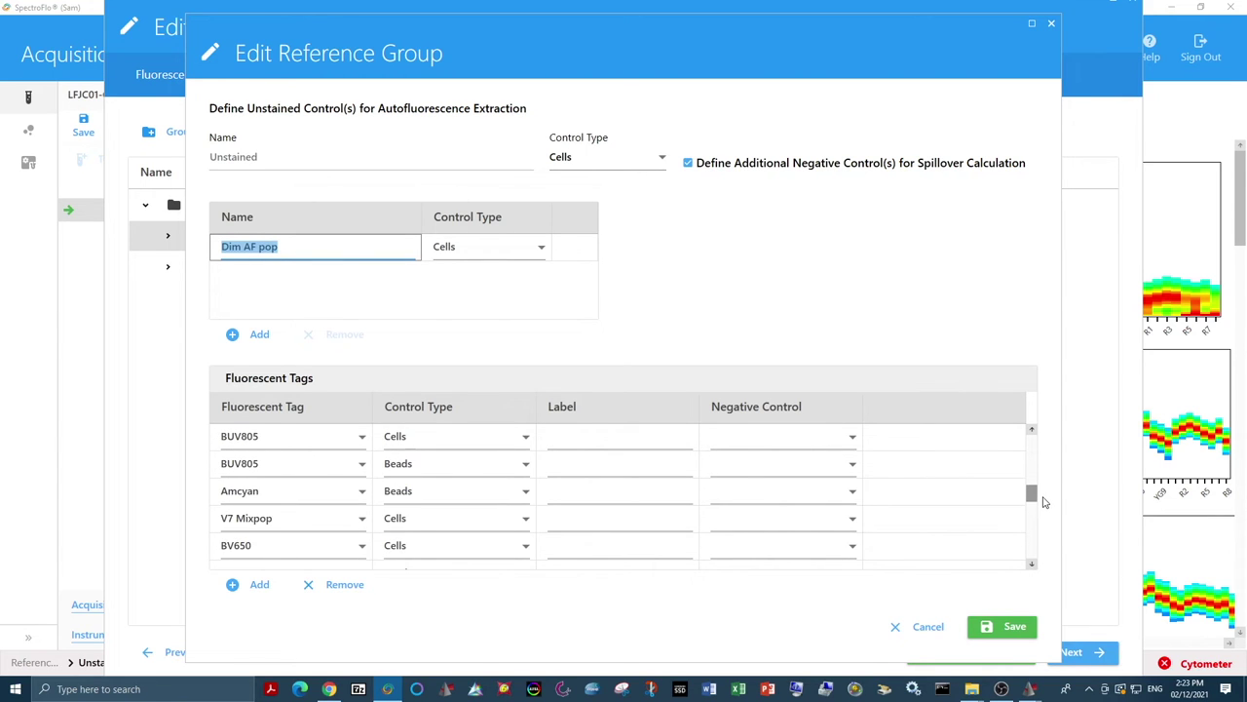
- Set Dim AF pop as the negative for V7 Mixpop, UV9 Eos like and UV7 Lc like, then save
left_click(595, 531)
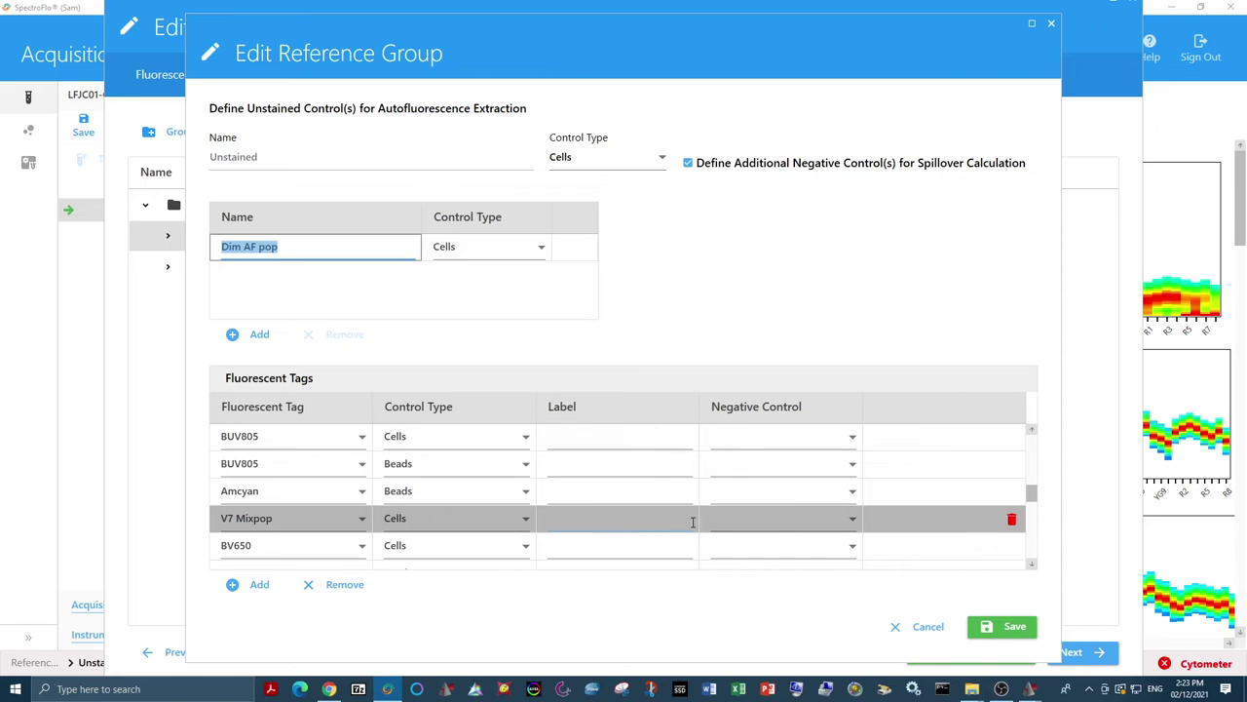
left_click(764, 526)
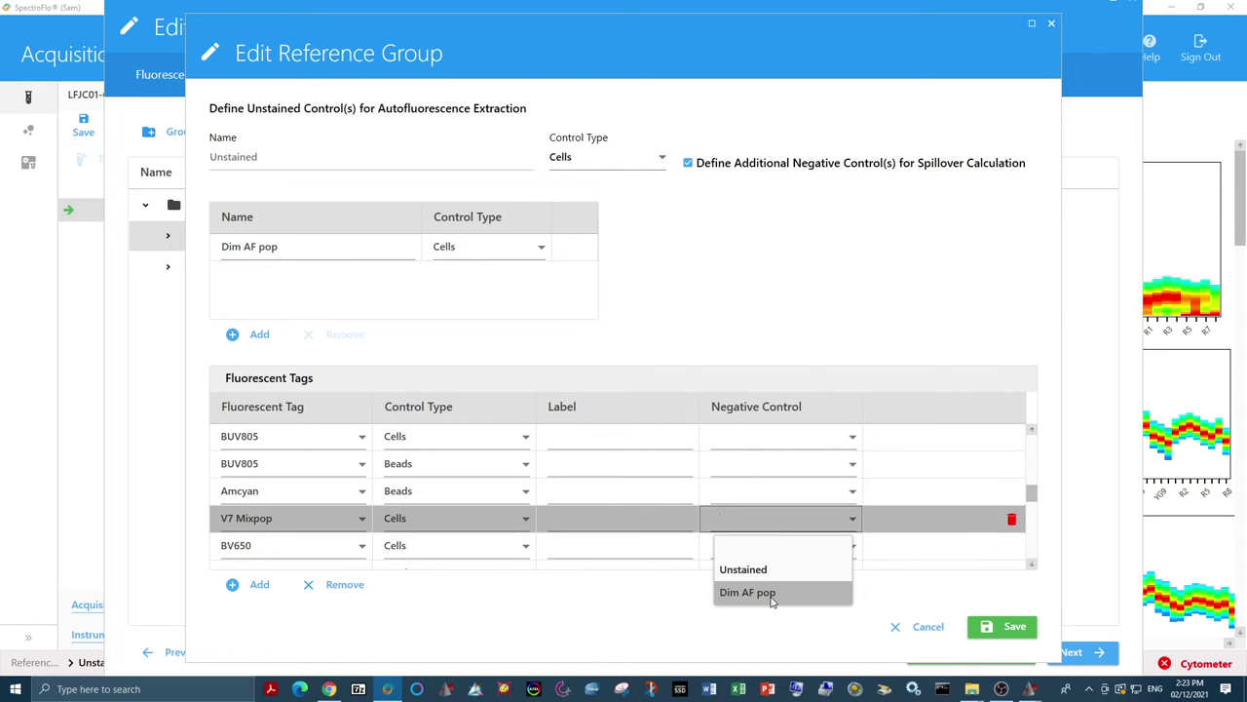
left_click(772, 597)
left_click_drag(1030, 494, 1033, 475)
left_click(750, 532)
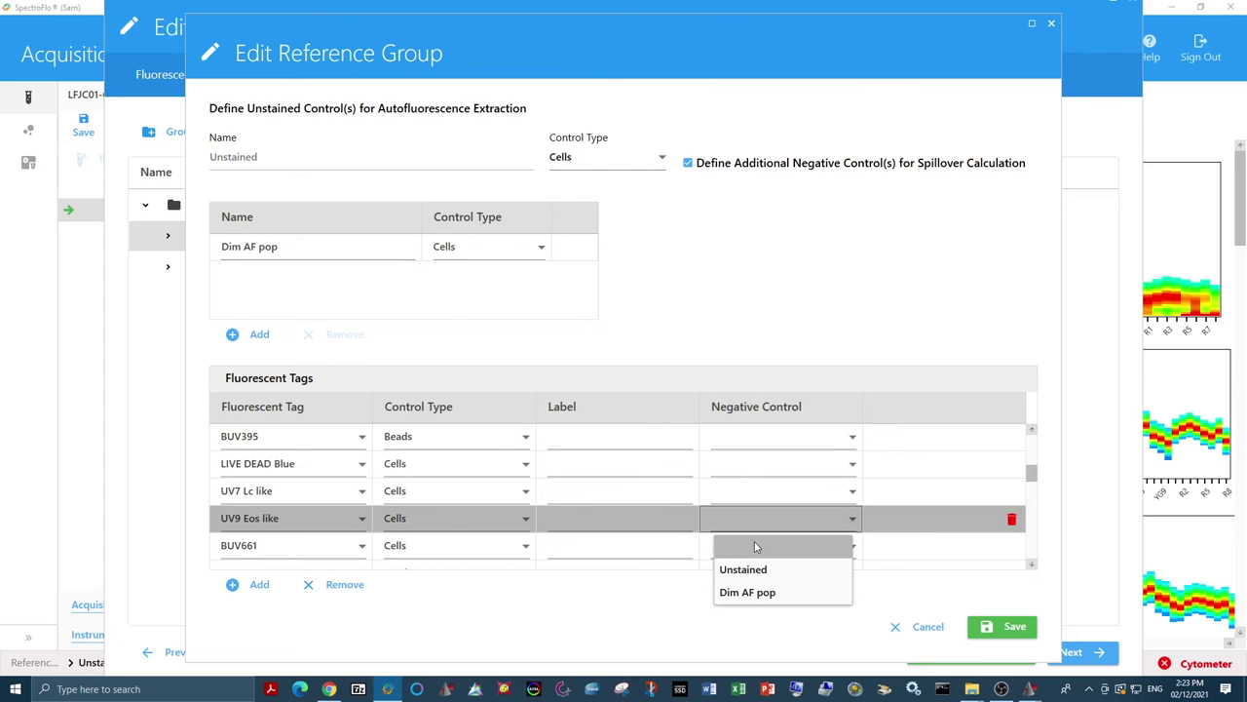
left_click(748, 592)
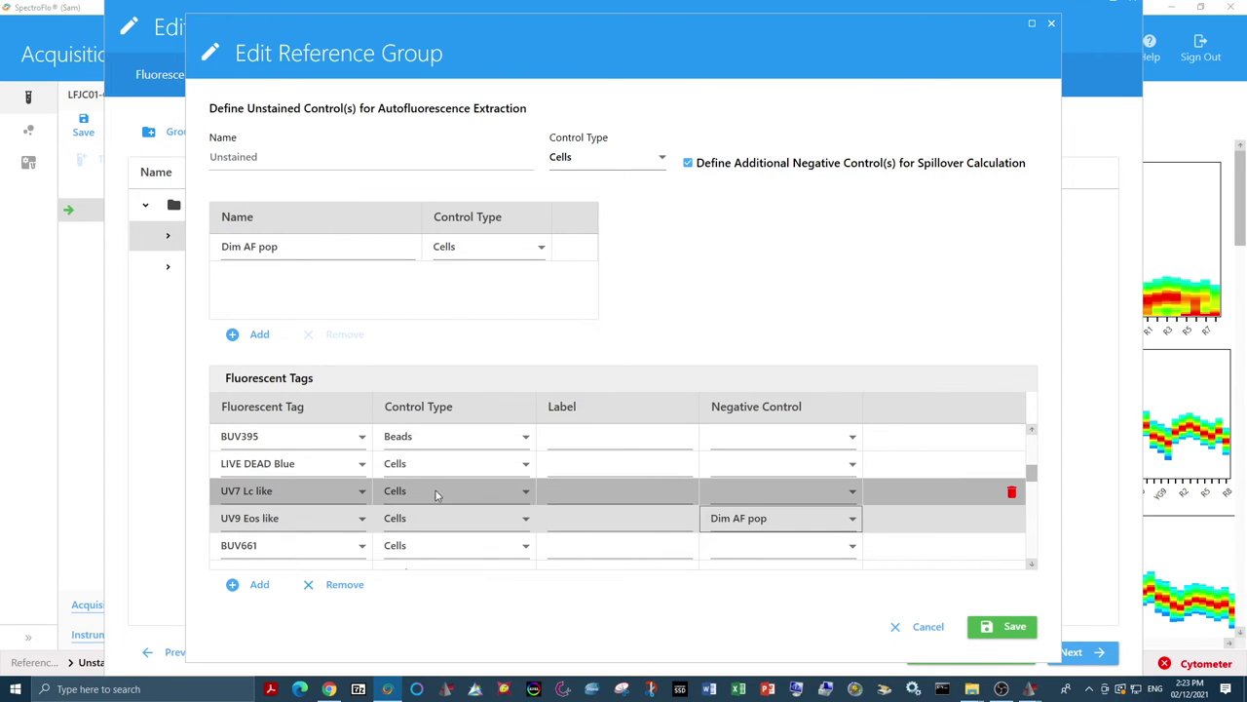
left_click(743, 497)
left_click(760, 565)
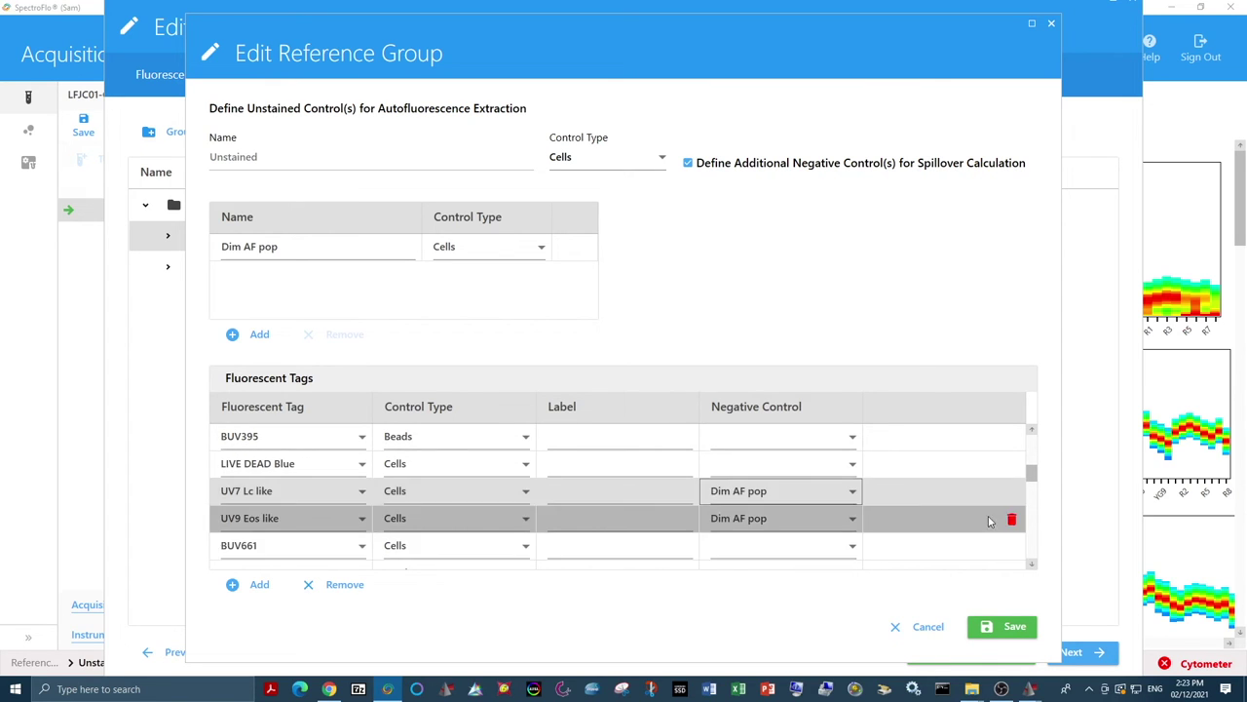
left_click(1014, 626)
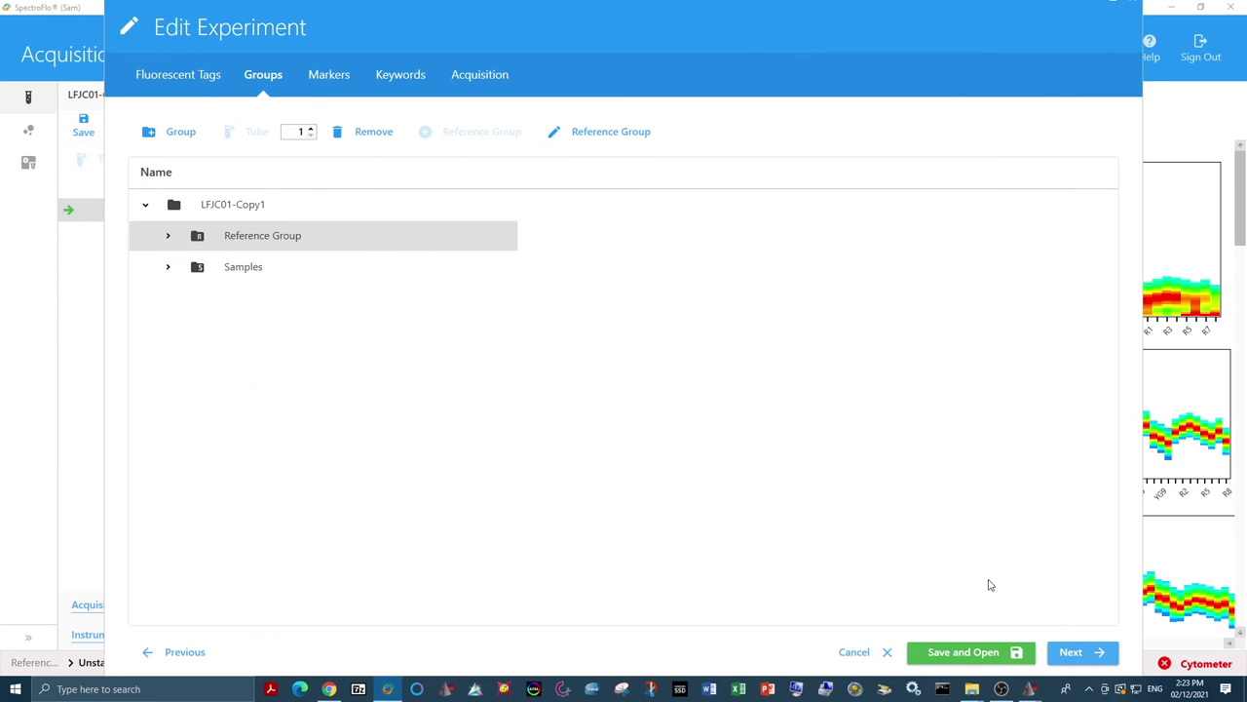
- Save the experiment and import the AF Dim FCS file into the Dim AF pop tube
left_click(970, 651)
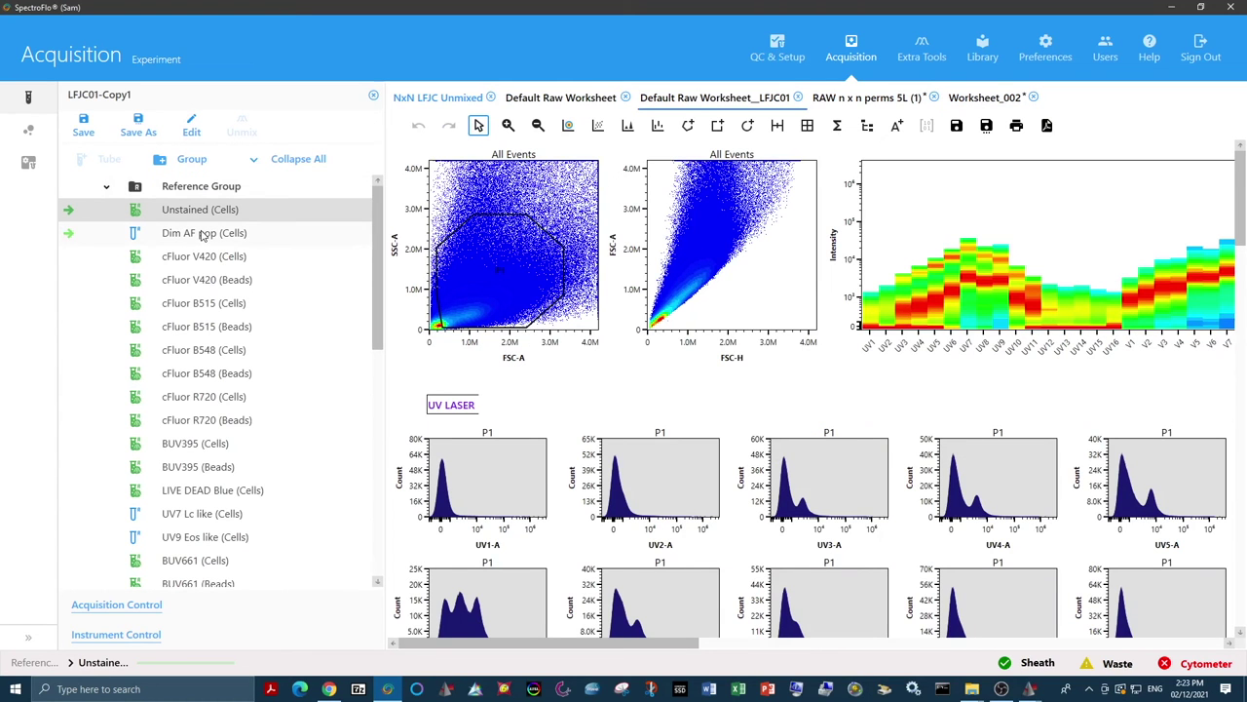
left_click(203, 234)
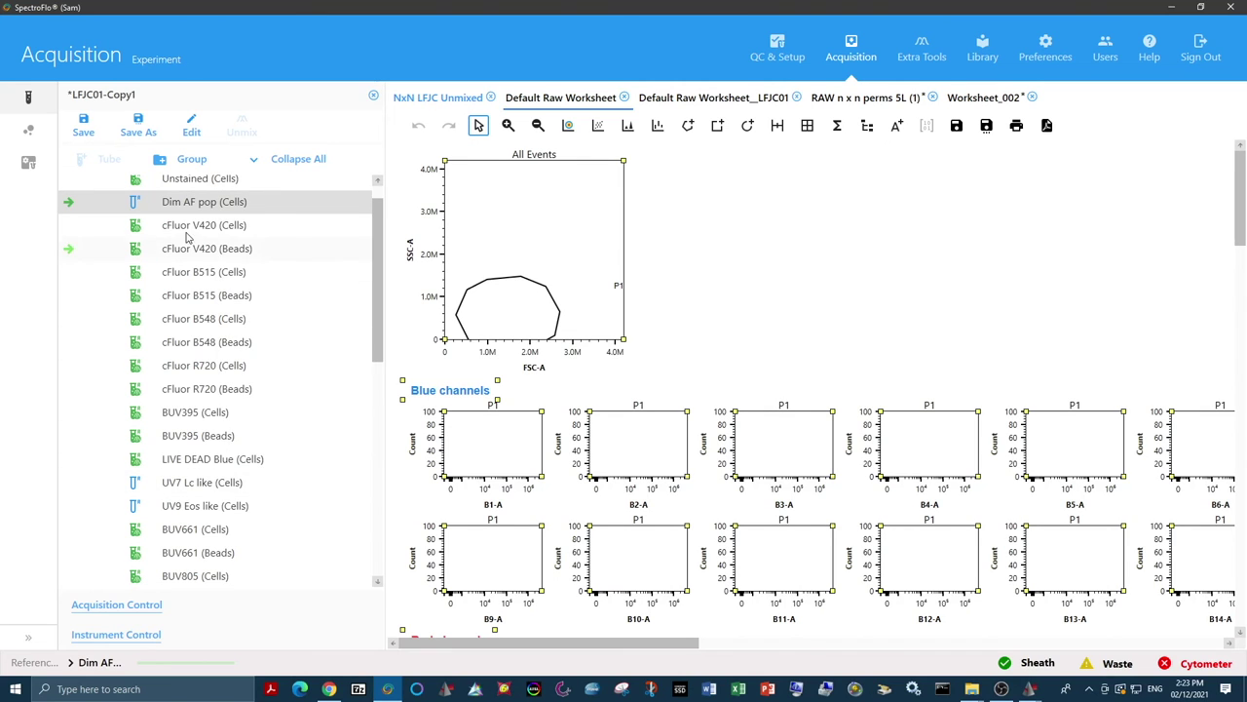
right_click(195, 202)
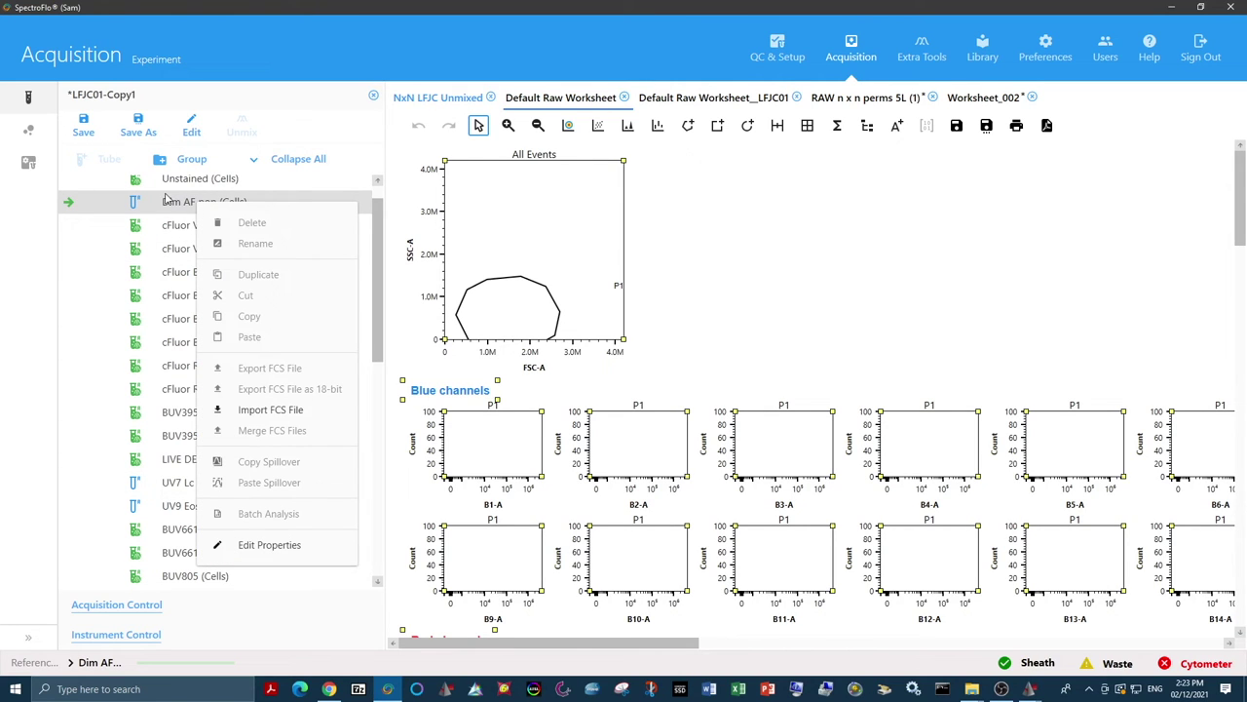
left_click(274, 410)
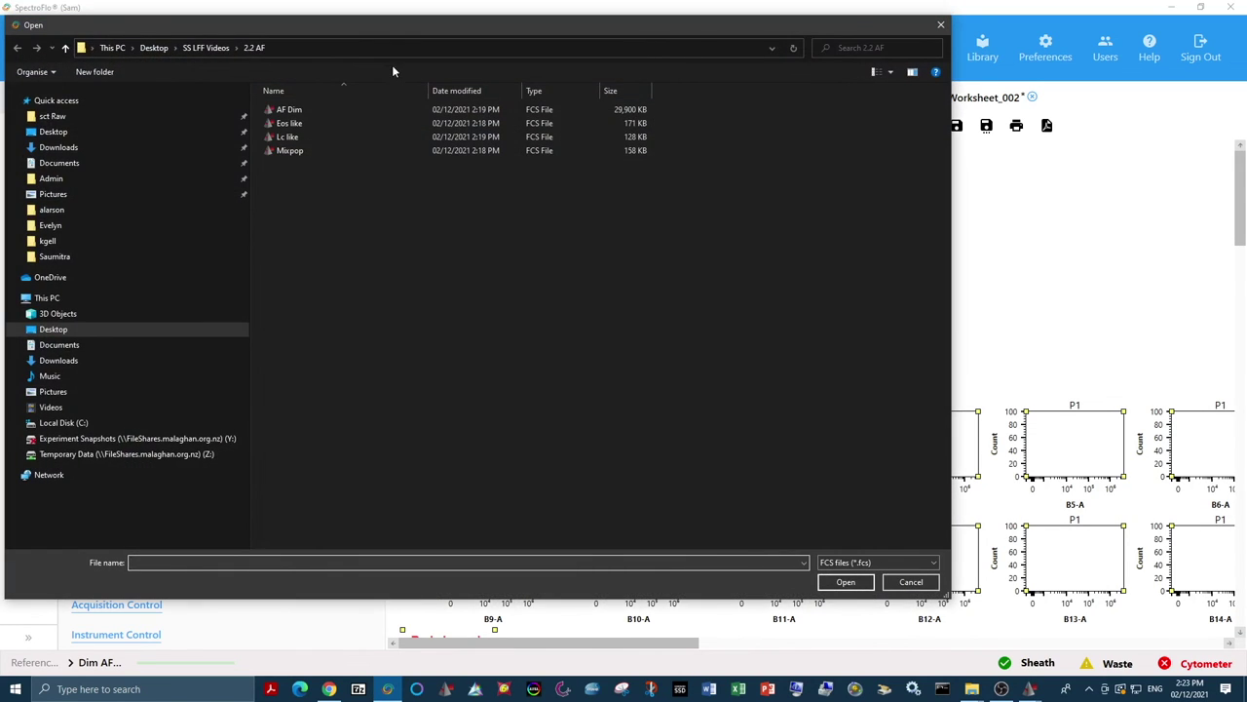
left_click_drag(351, 28, 669, 39)
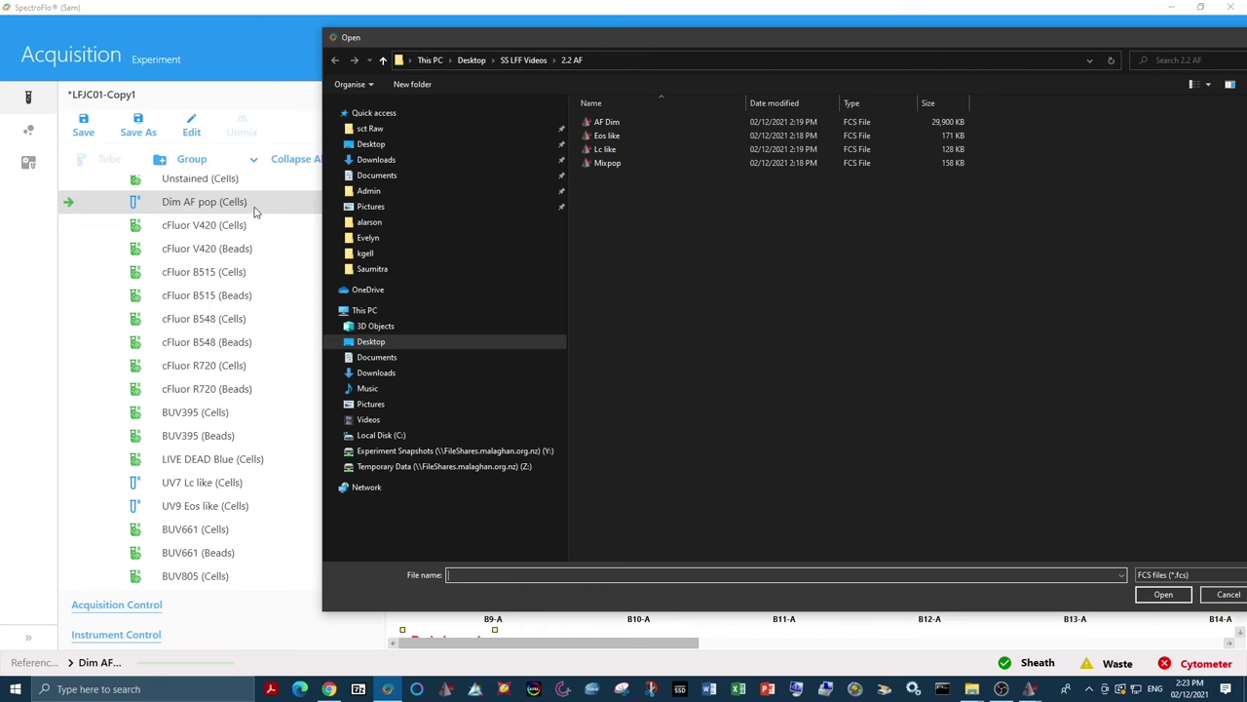
double_click(596, 123)
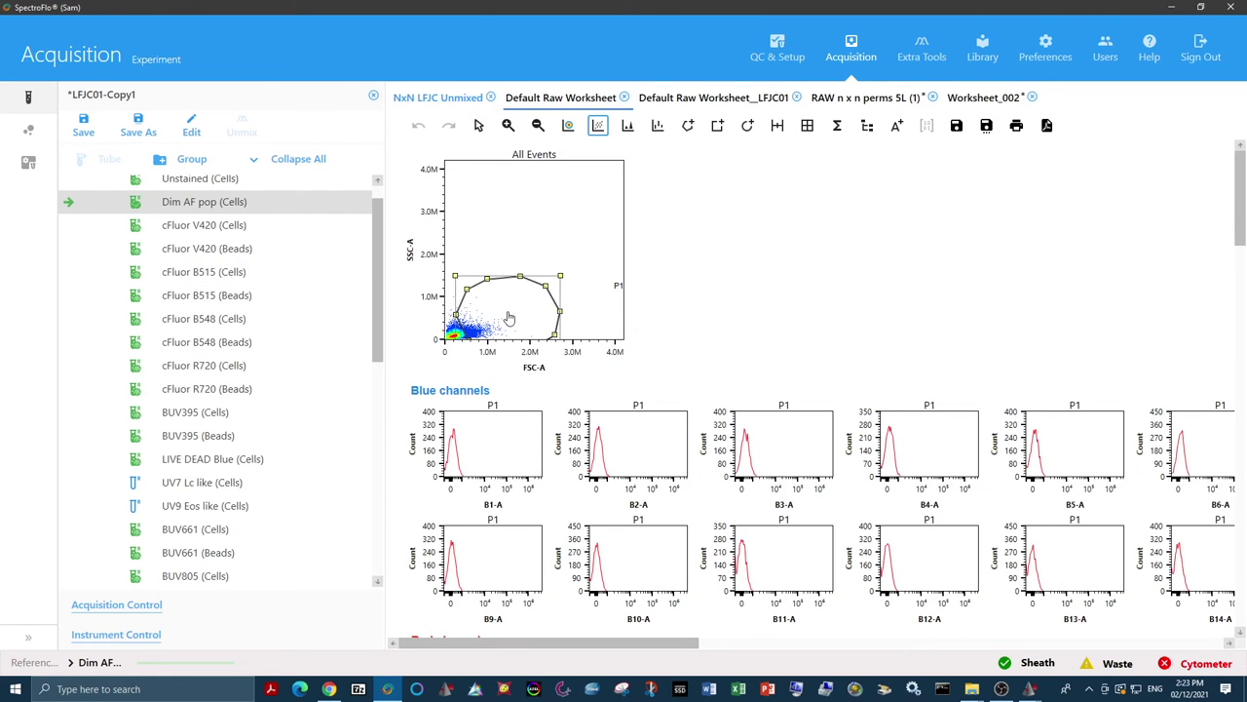
left_click_drag(508, 317, 497, 313)
- Import the Lc like, Eos like and Mixpop FCS files into their UV7, UV9 and V7 control tubes
right_click(195, 487)
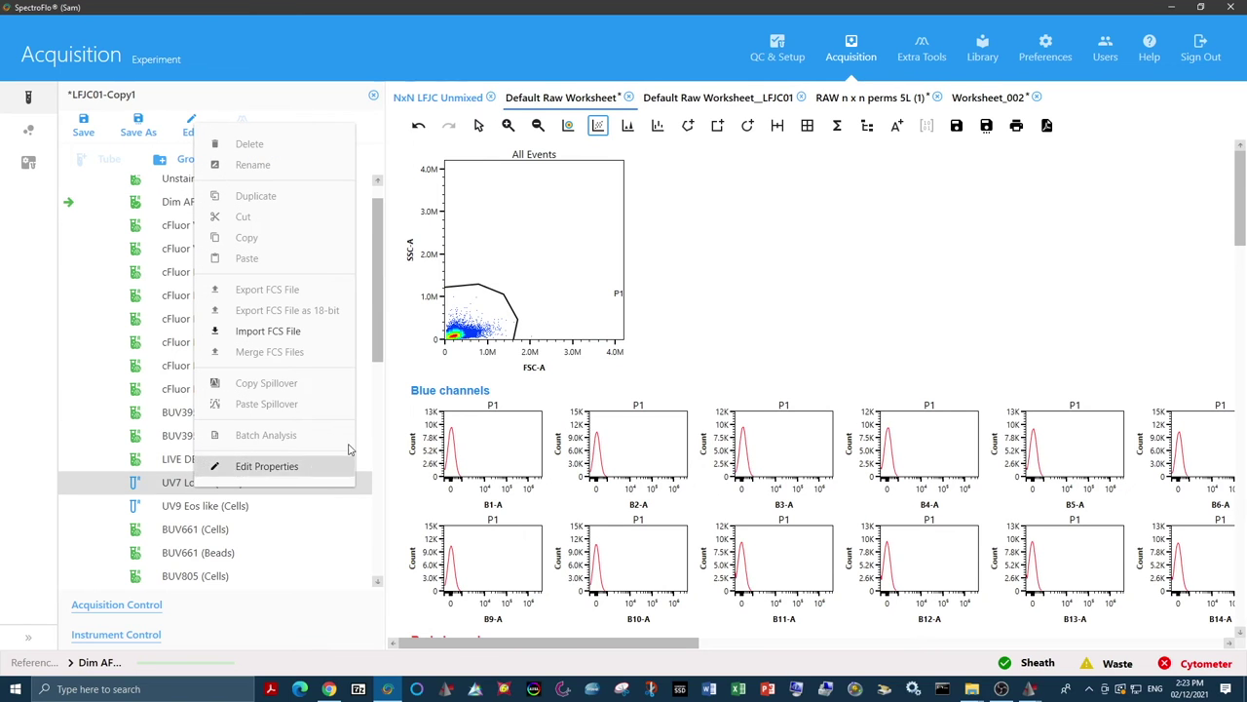
left_click(268, 331)
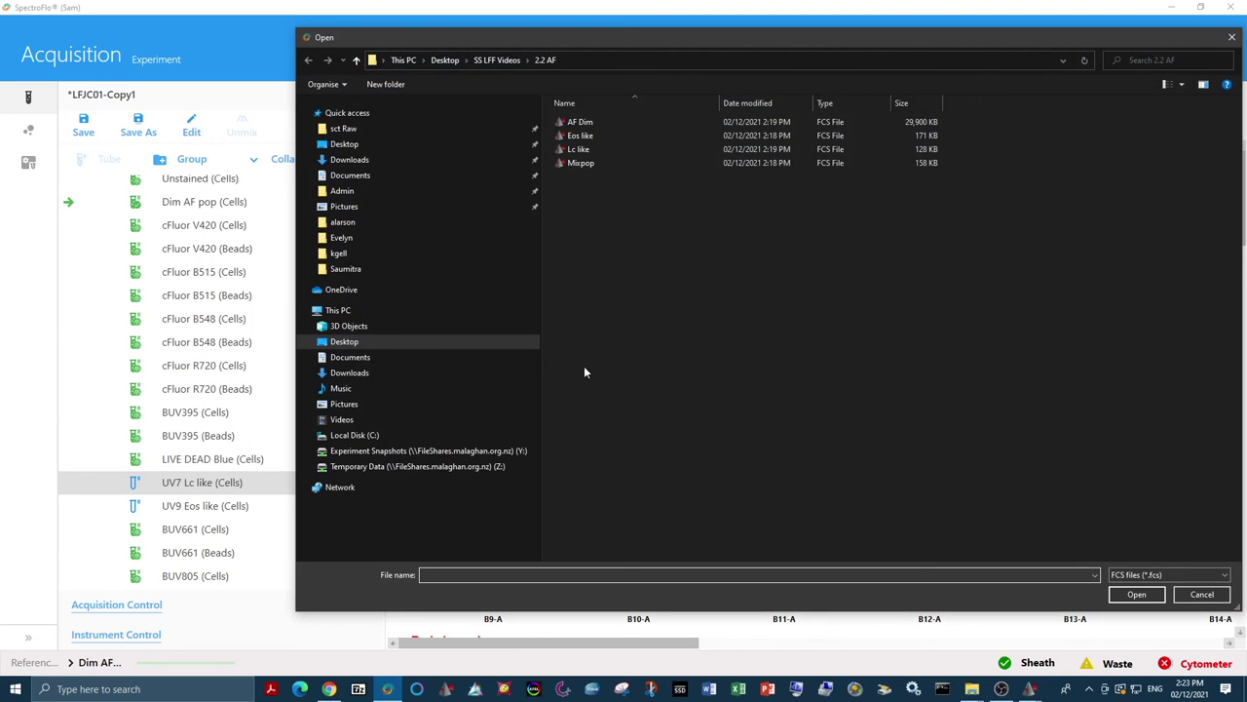
double_click(585, 149)
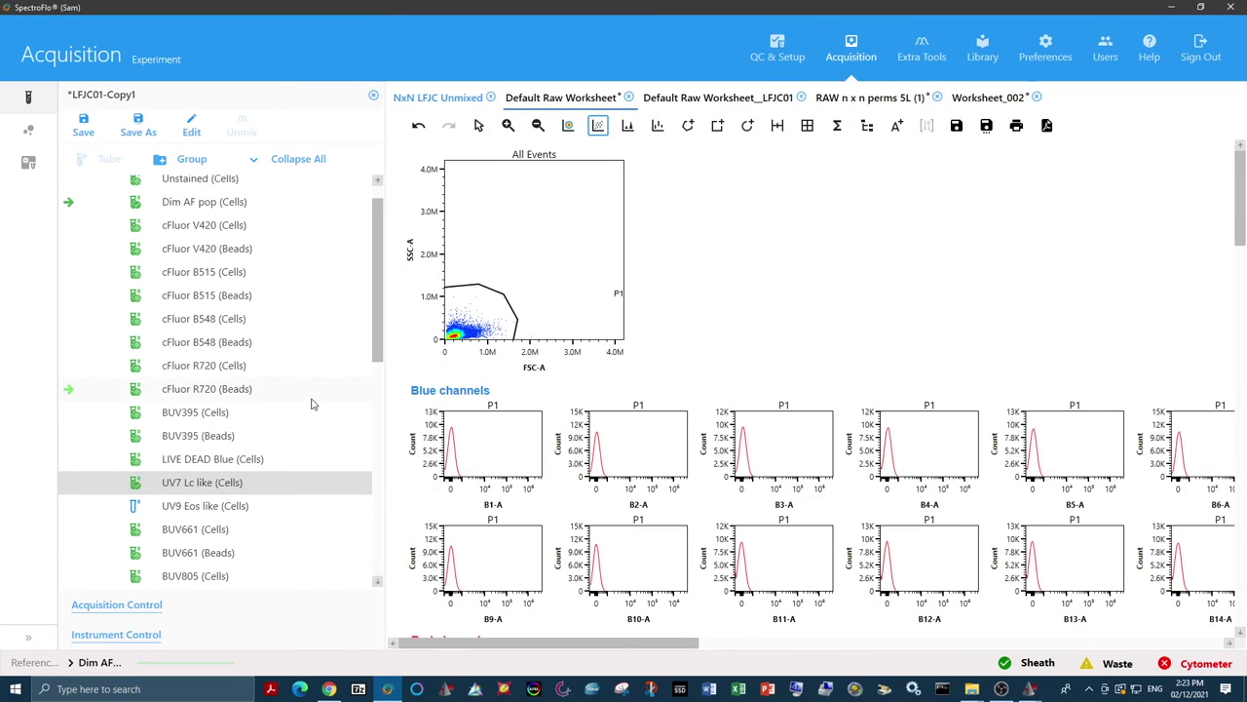
right_click(173, 506)
left_click(264, 354)
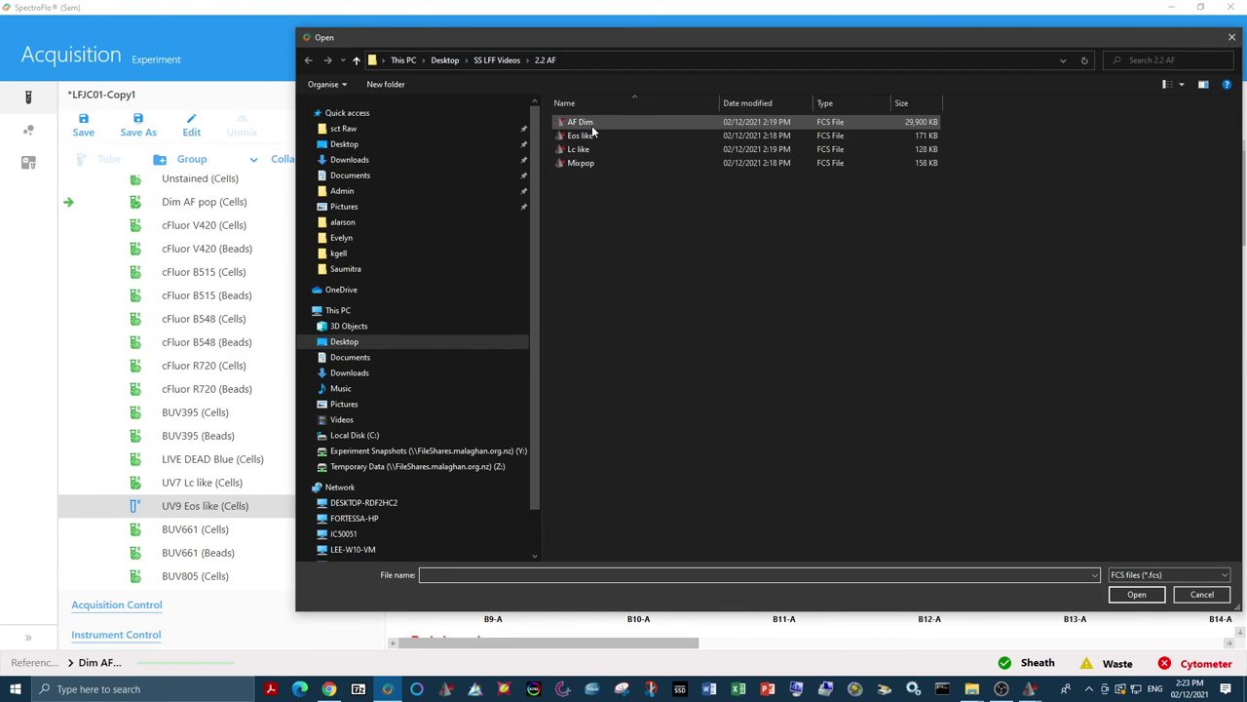
double_click(591, 136)
scroll(340, 459, "down", 3)
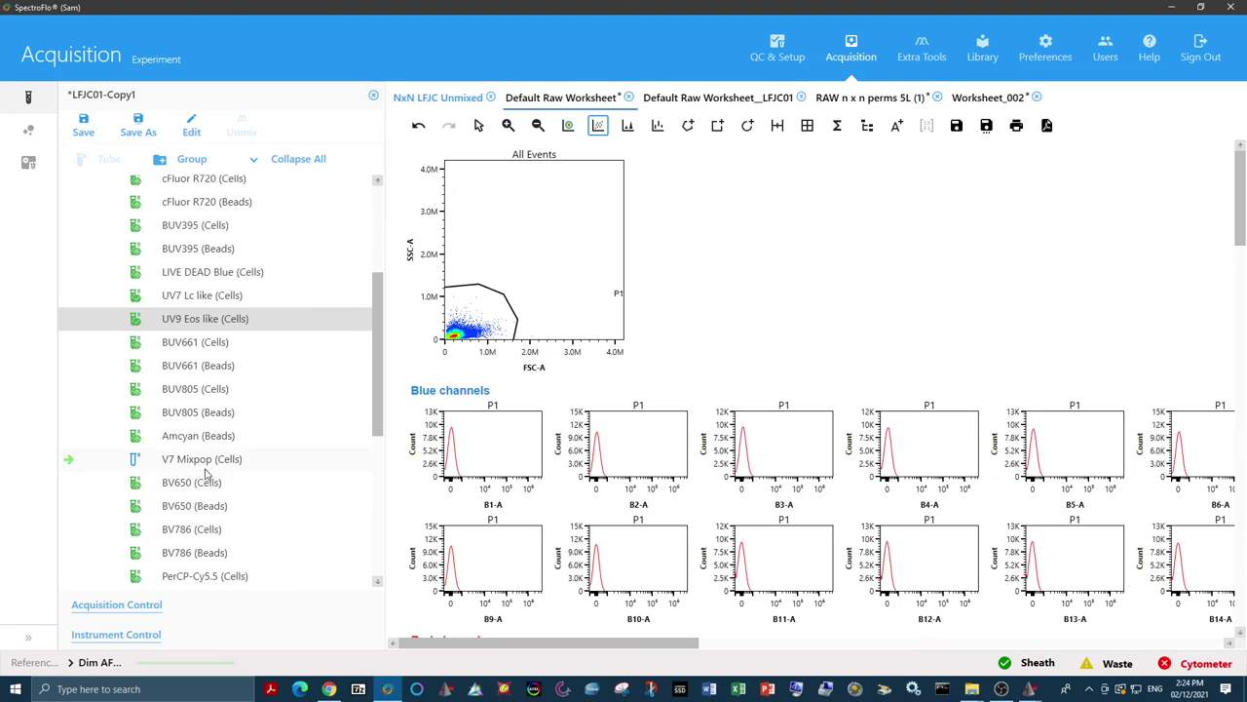
right_click(208, 462)
left_click(341, 292)
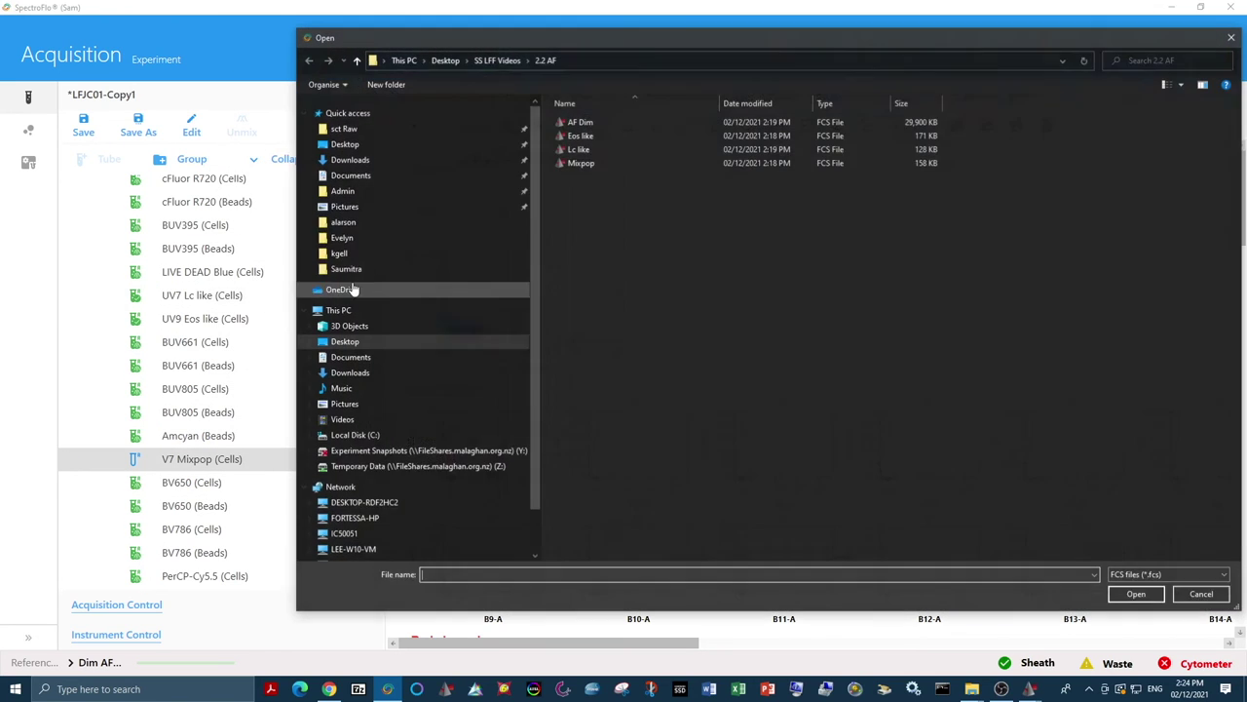
double_click(581, 162)
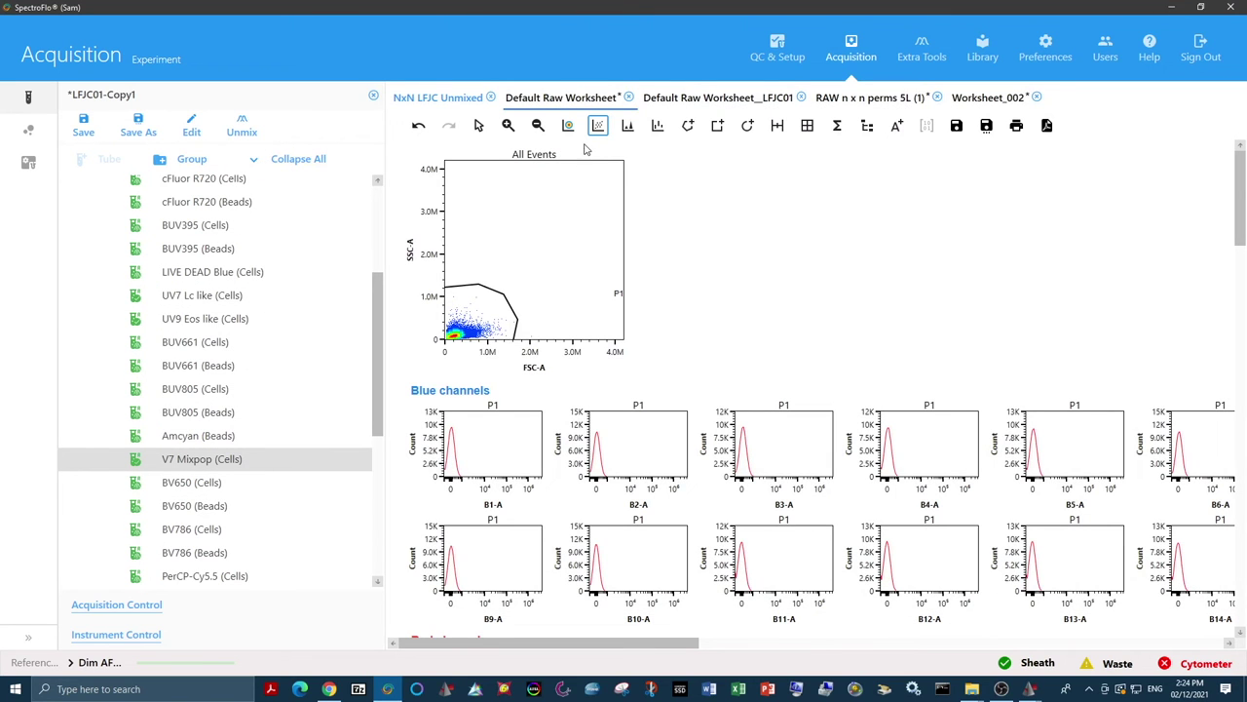
left_click(240, 128)
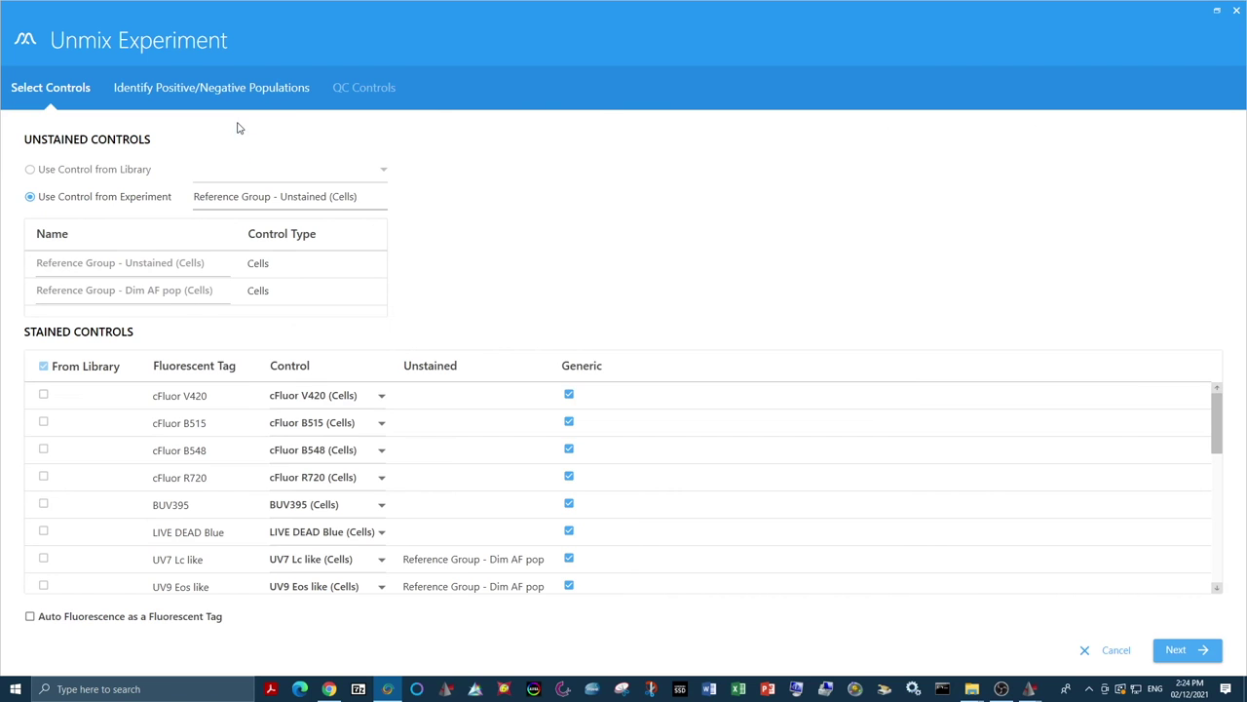
- Widen the plots panel and scroll down to the UV7 Lc like population plots
scroll(275, 497, "down", 10)
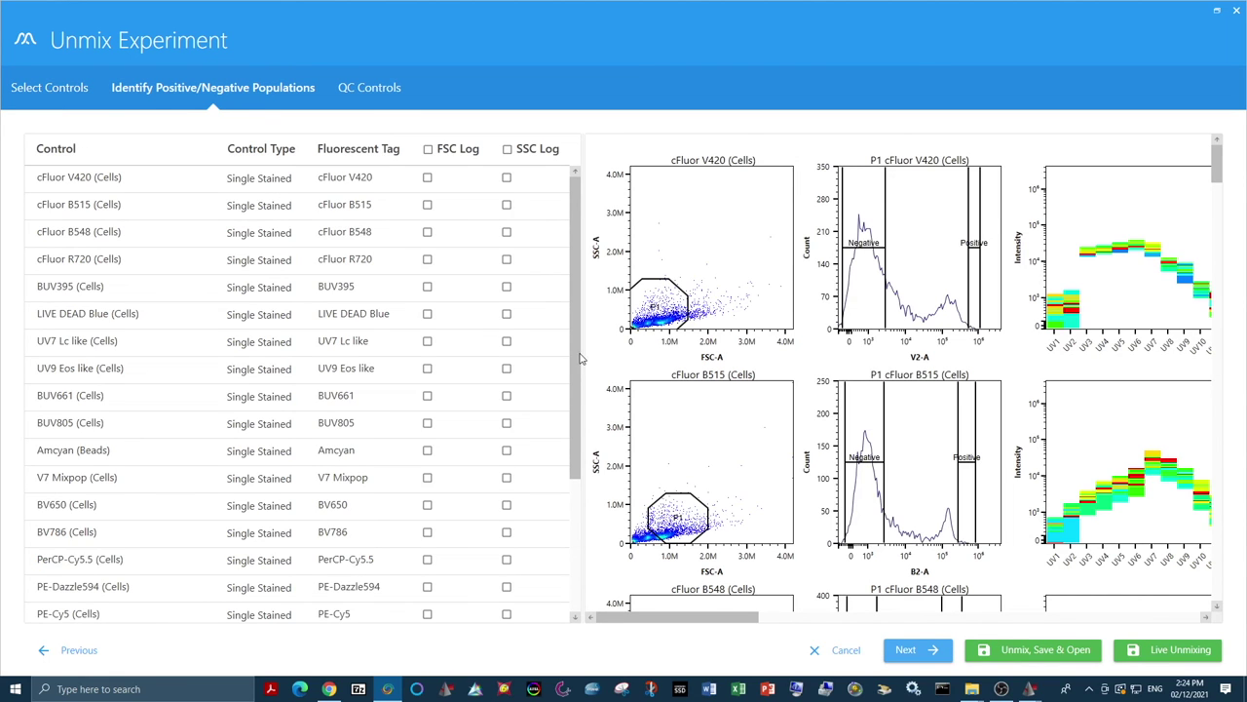
left_click_drag(585, 350, 275, 341)
scroll(296, 336, "down", 5)
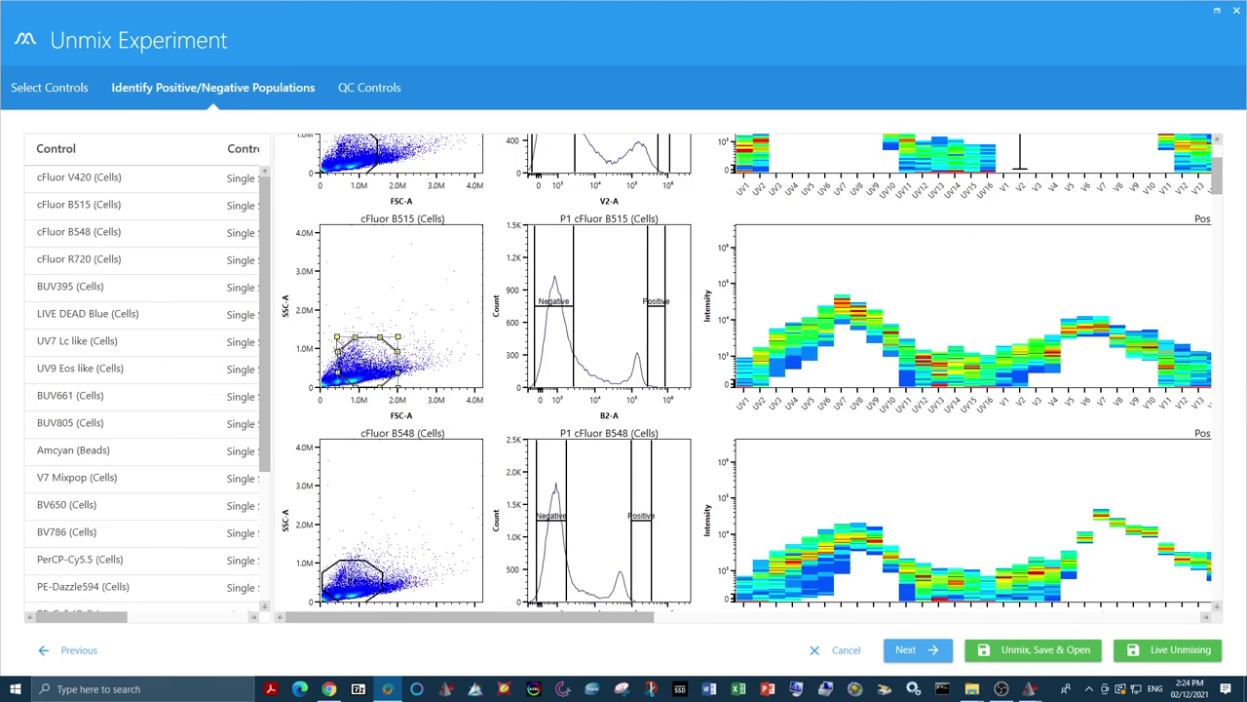
scroll(301, 357, "down", 8)
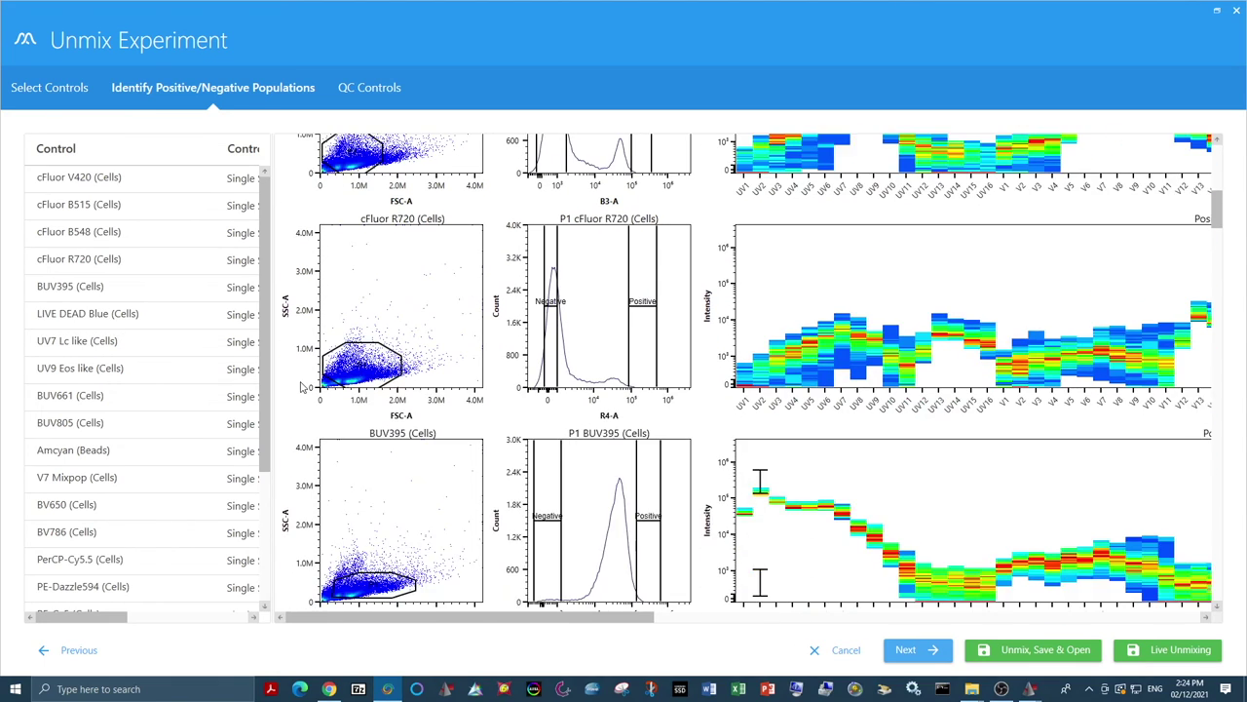
scroll(303, 394, "down", 3)
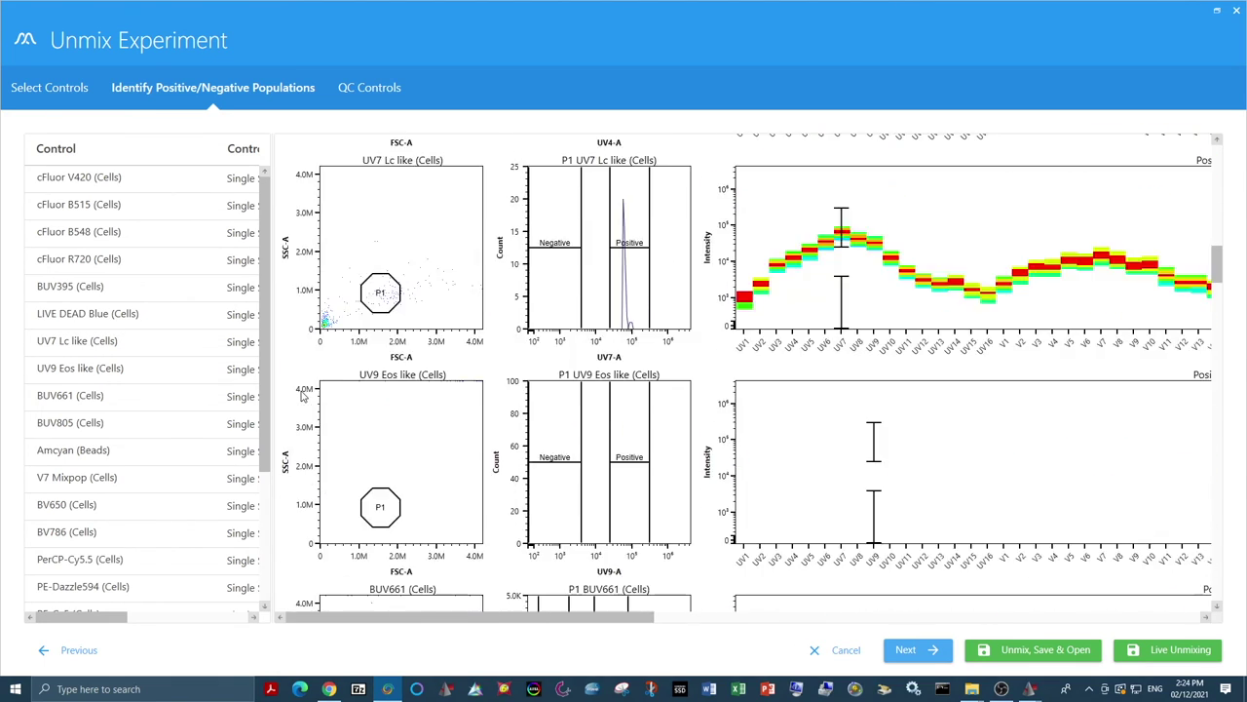
- Nudge the UV7 Lc like P1 gate down and to the right
left_click(392, 295)
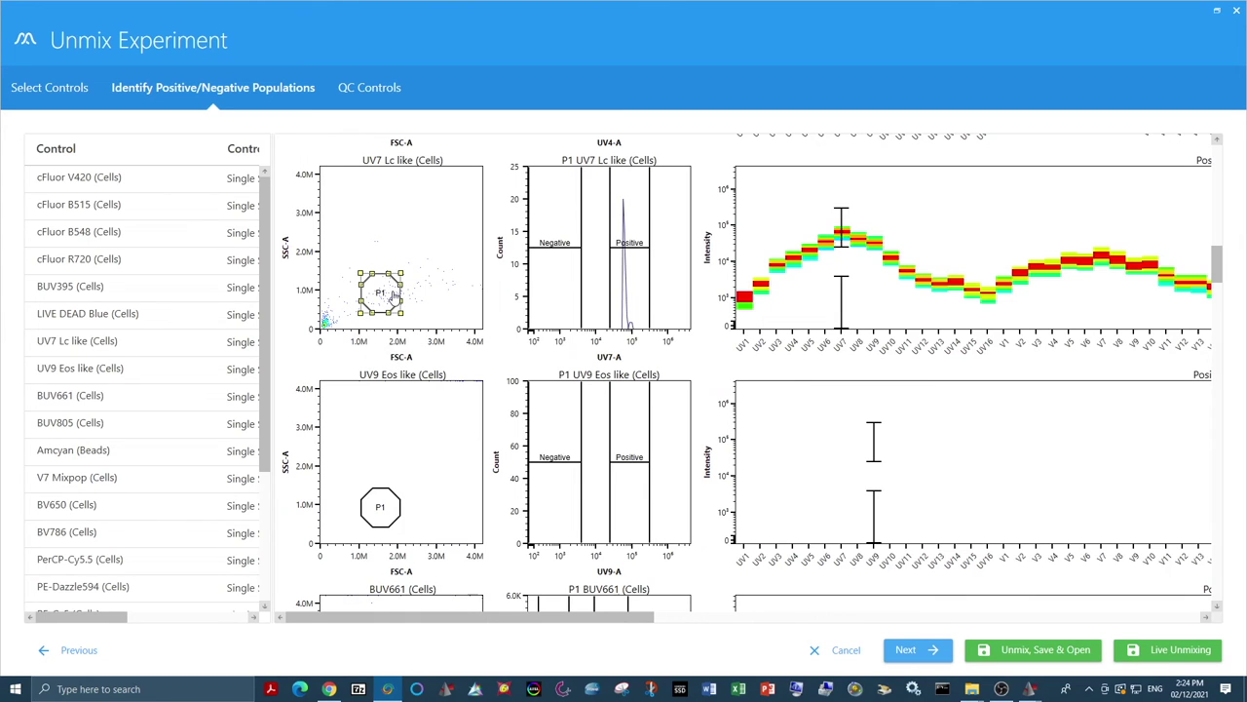
left_click_drag(392, 298, 343, 320)
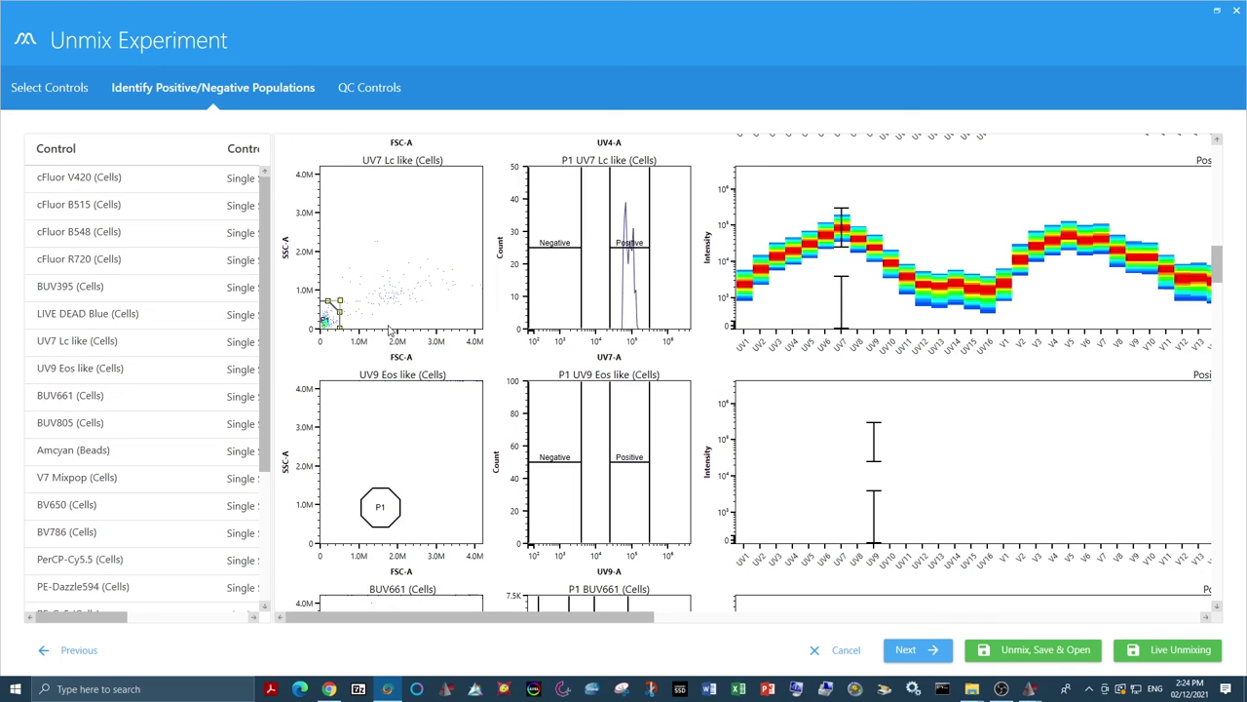
scroll(370, 350, "down", 10)
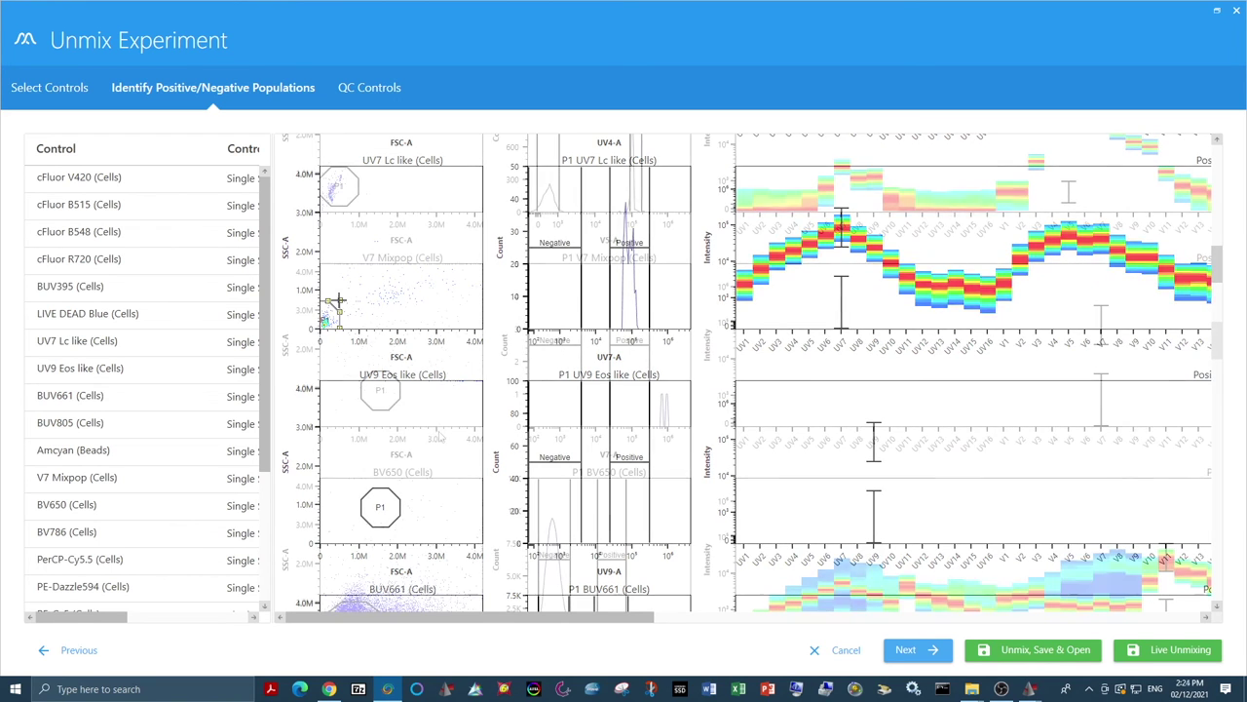
- Stretch the V7 Mixpop P1 gate to the plot bottom and set its positive range on the right peak
left_click(390, 388)
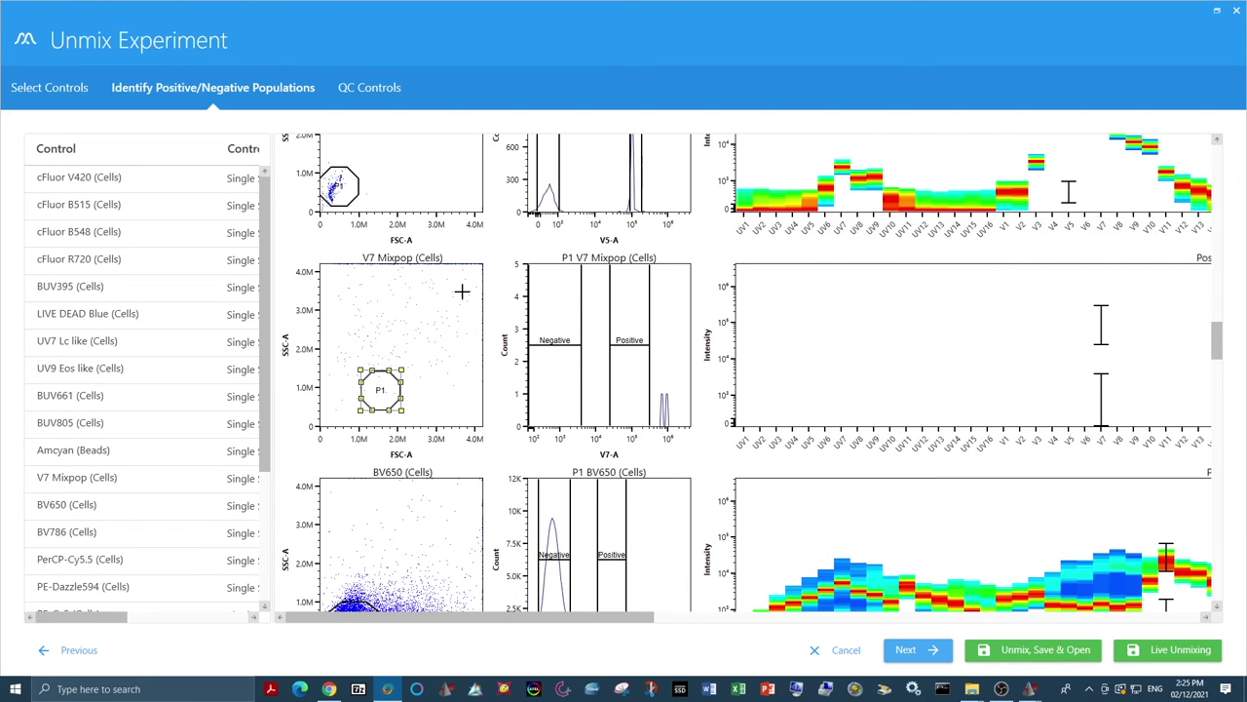
left_click_drag(471, 284, 361, 411)
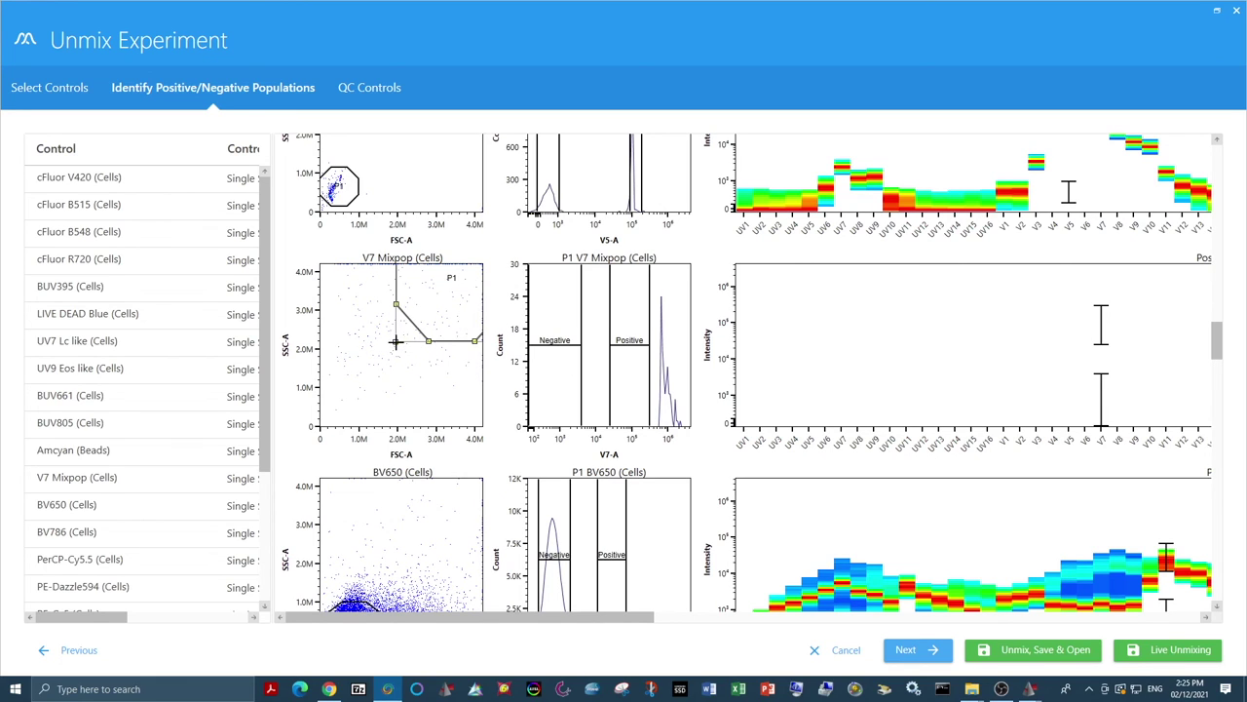
left_click_drag(398, 340, 281, 353)
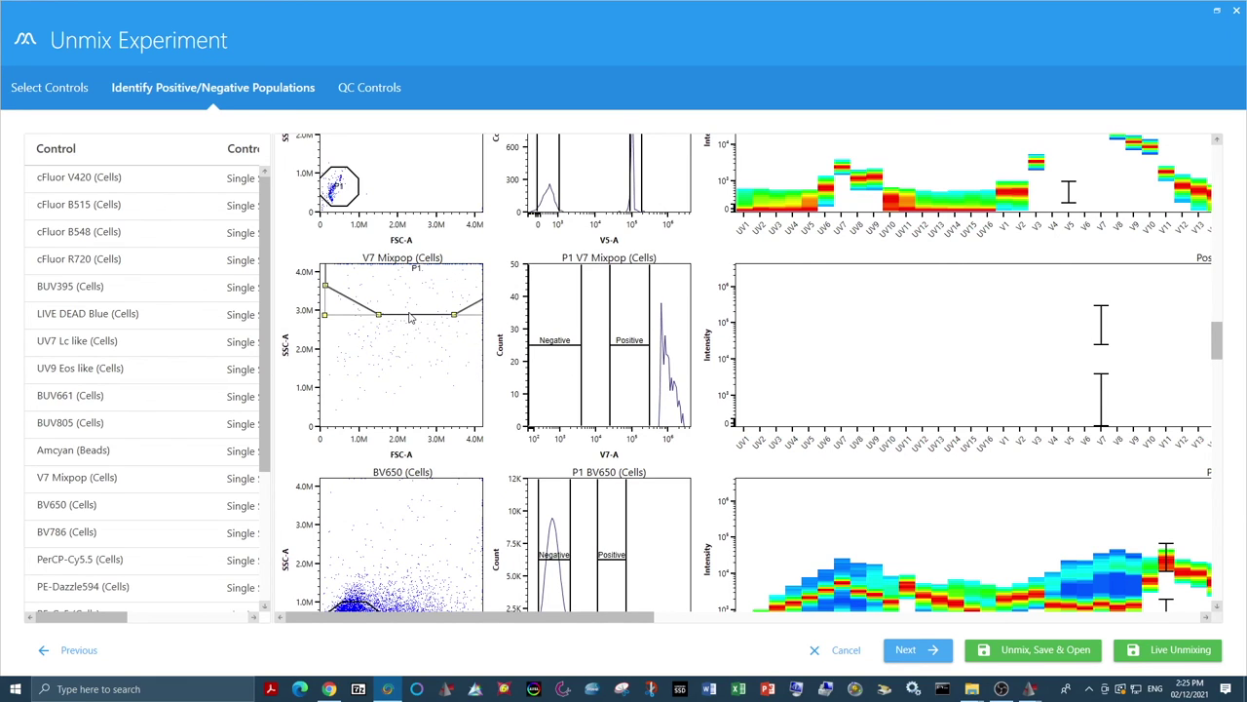
left_click_drag(410, 314, 414, 368)
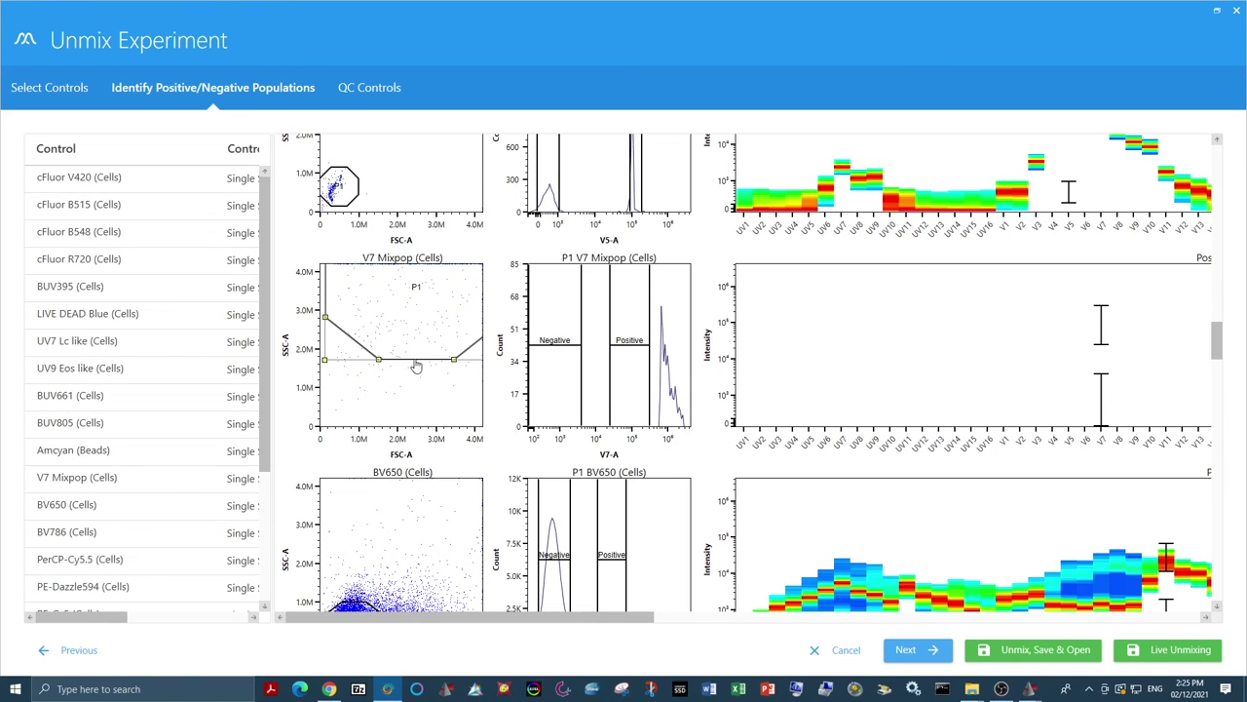
left_click_drag(414, 361, 412, 464)
left_click_drag(410, 378, 394, 369)
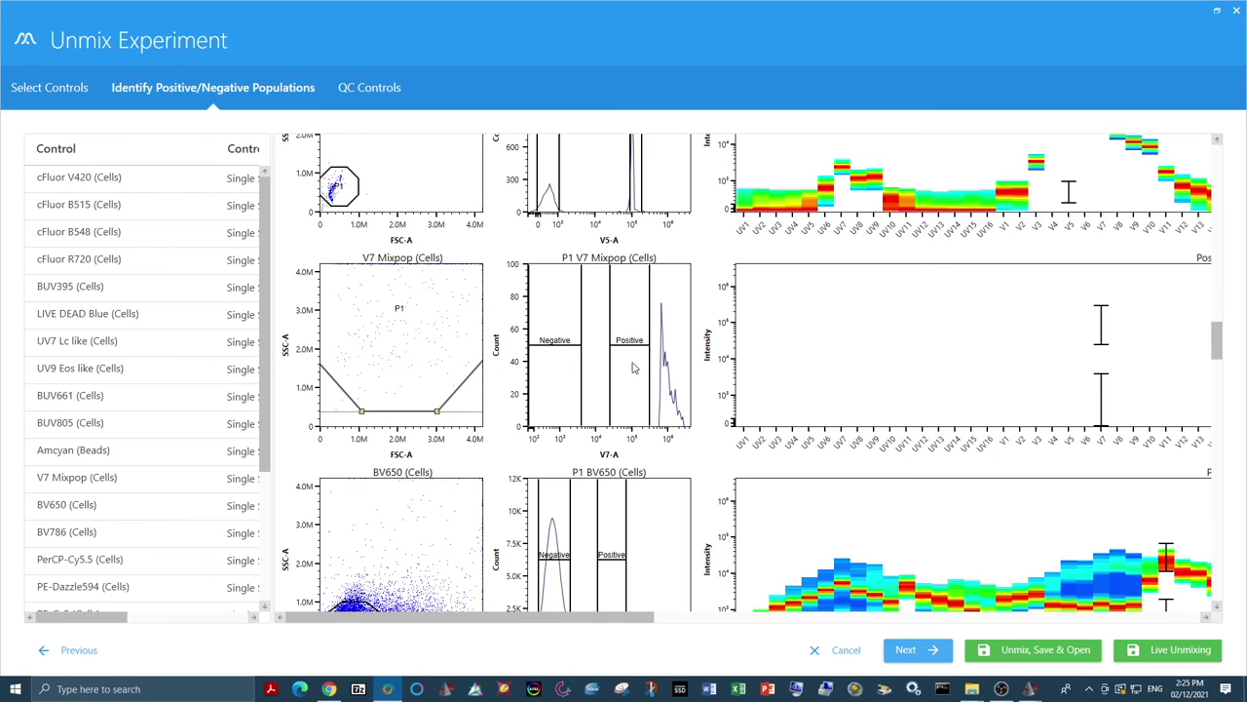
left_click_drag(652, 387, 690, 387)
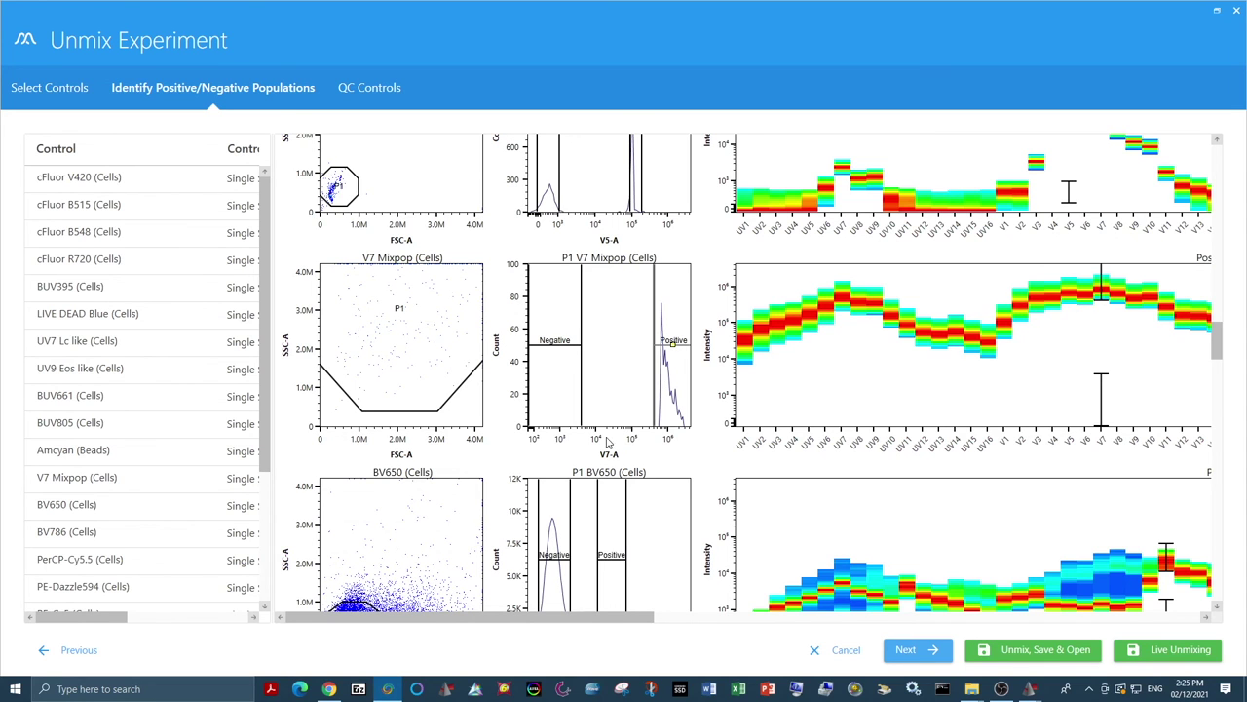
left_click_drag(608, 610, 407, 575)
scroll(507, 446, "down", 3)
- Redraw the Dim AF pop P1 gate as a polygon around its low FSC/SSC cluster
scroll(507, 445, "down", 9)
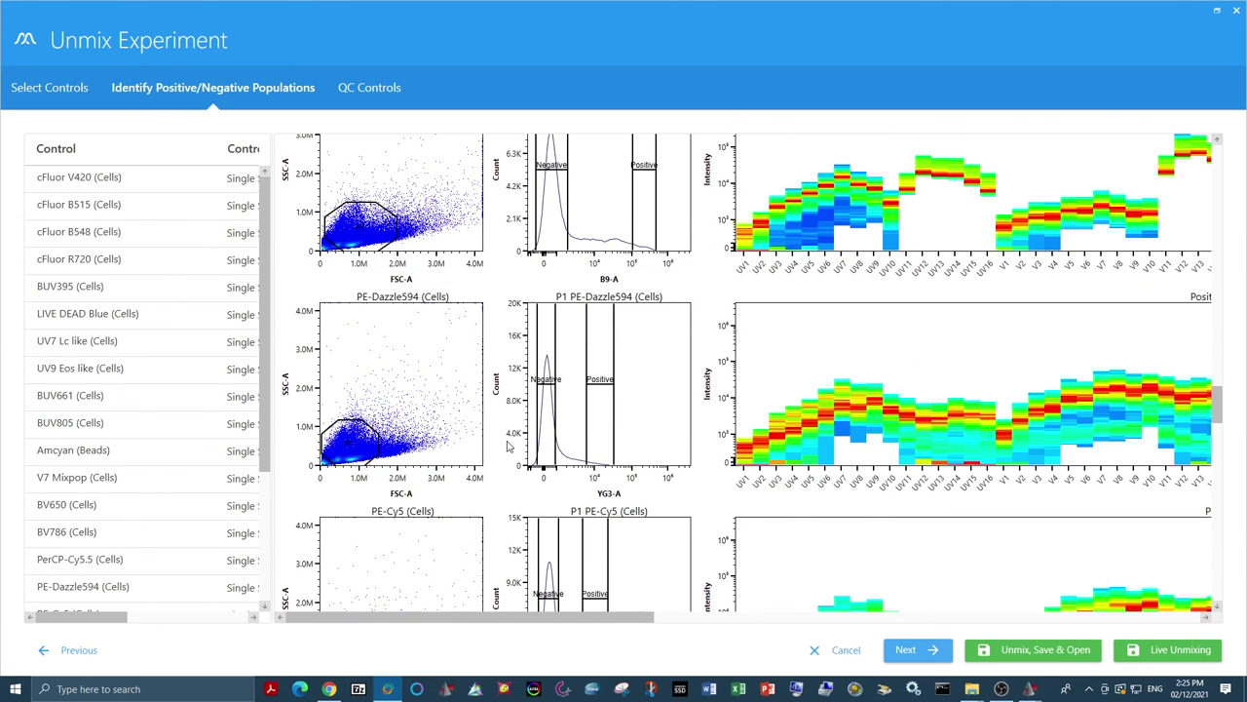
scroll(506, 446, "down", 9)
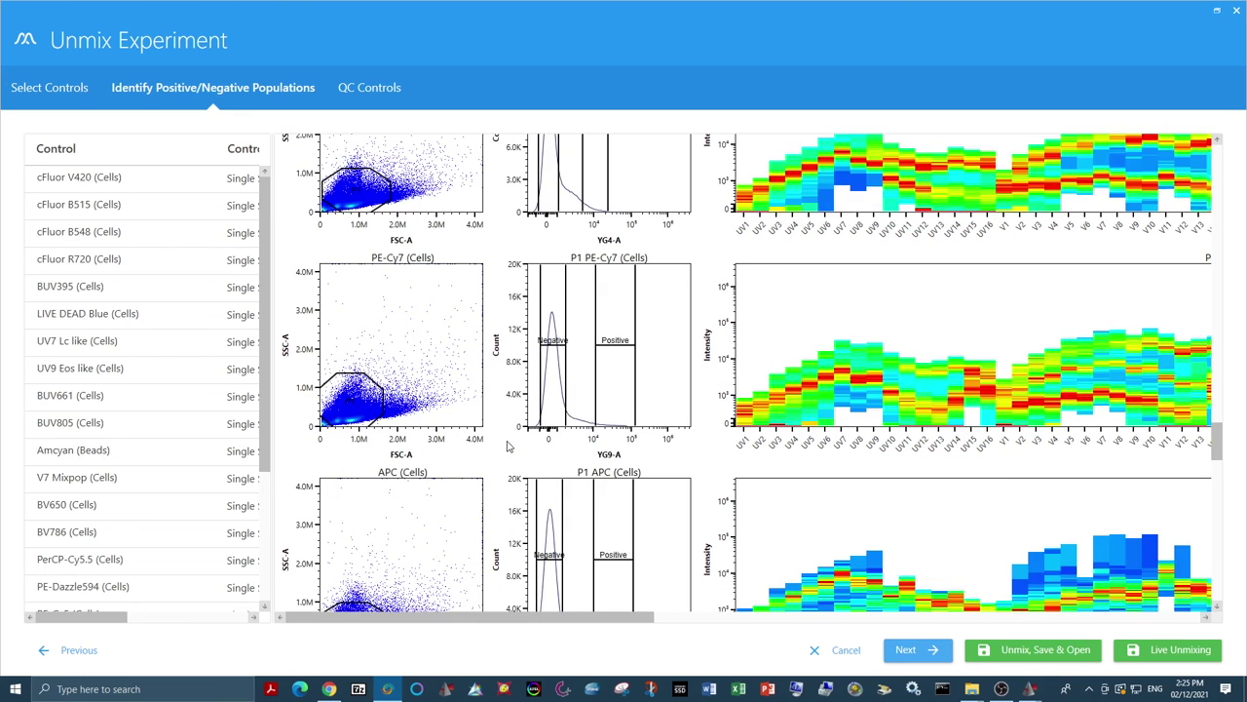
scroll(507, 445, "down", 7)
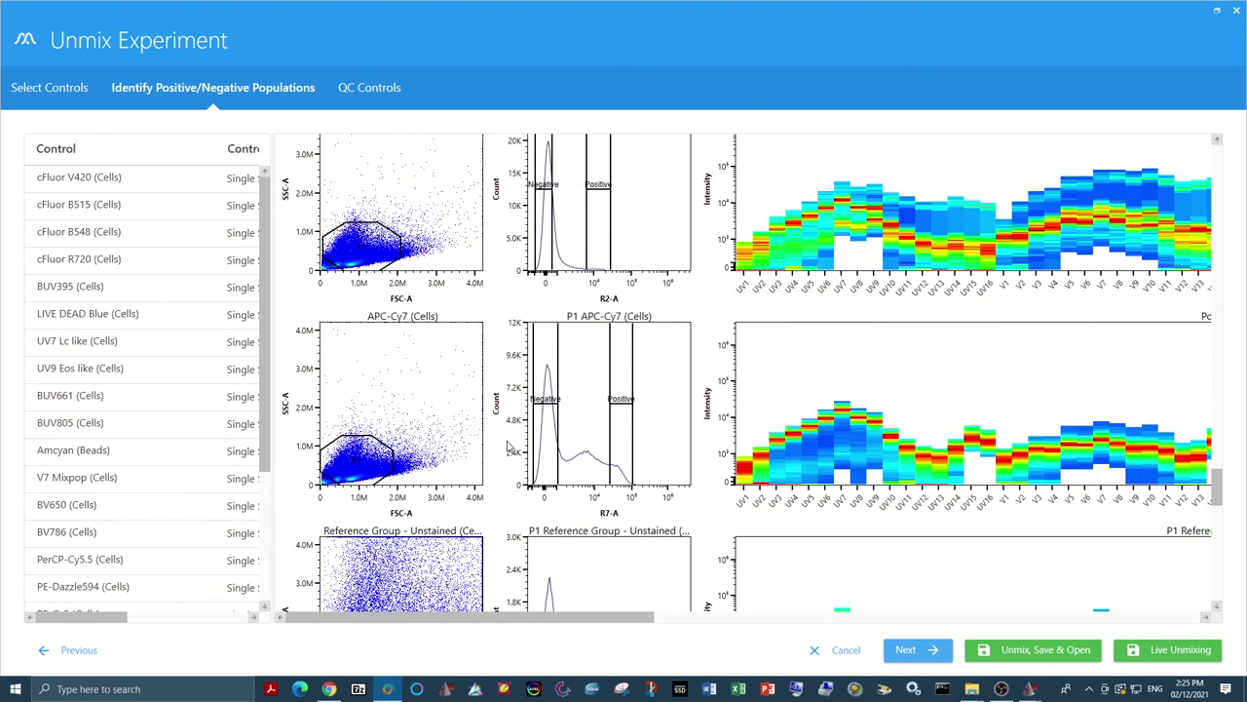
scroll(702, 536, "down", 3)
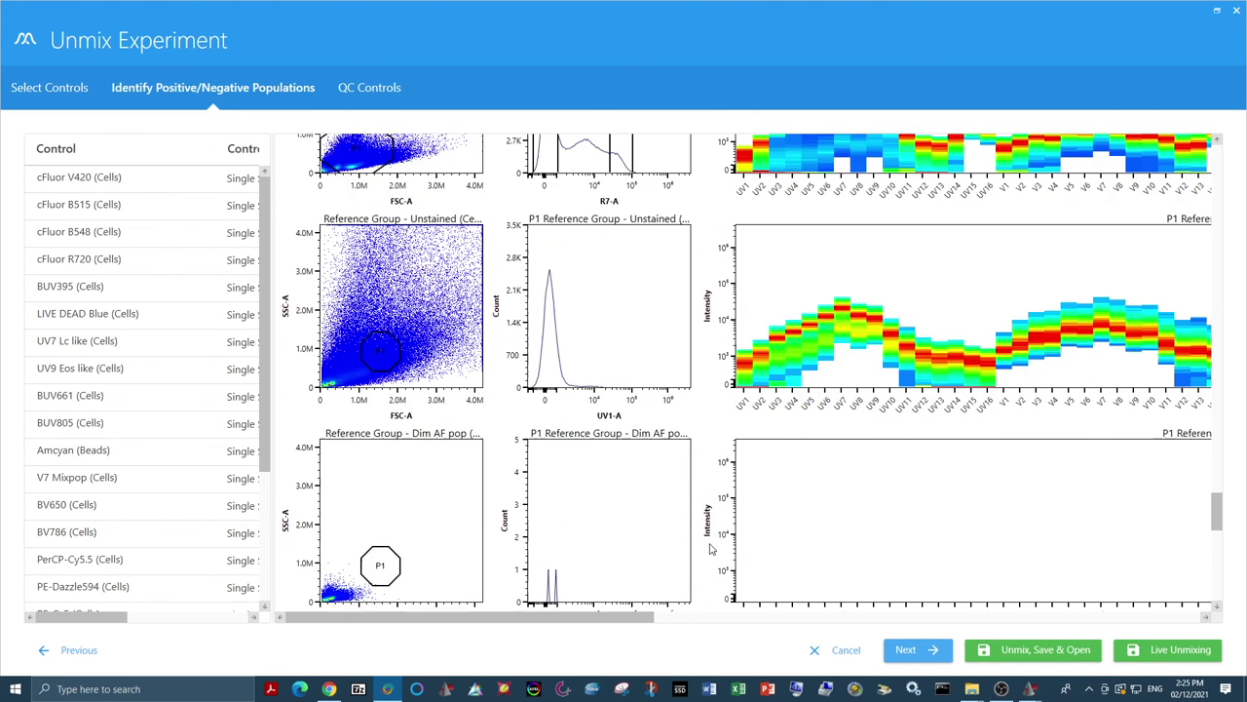
scroll(710, 549, "down", 2)
left_click(399, 458)
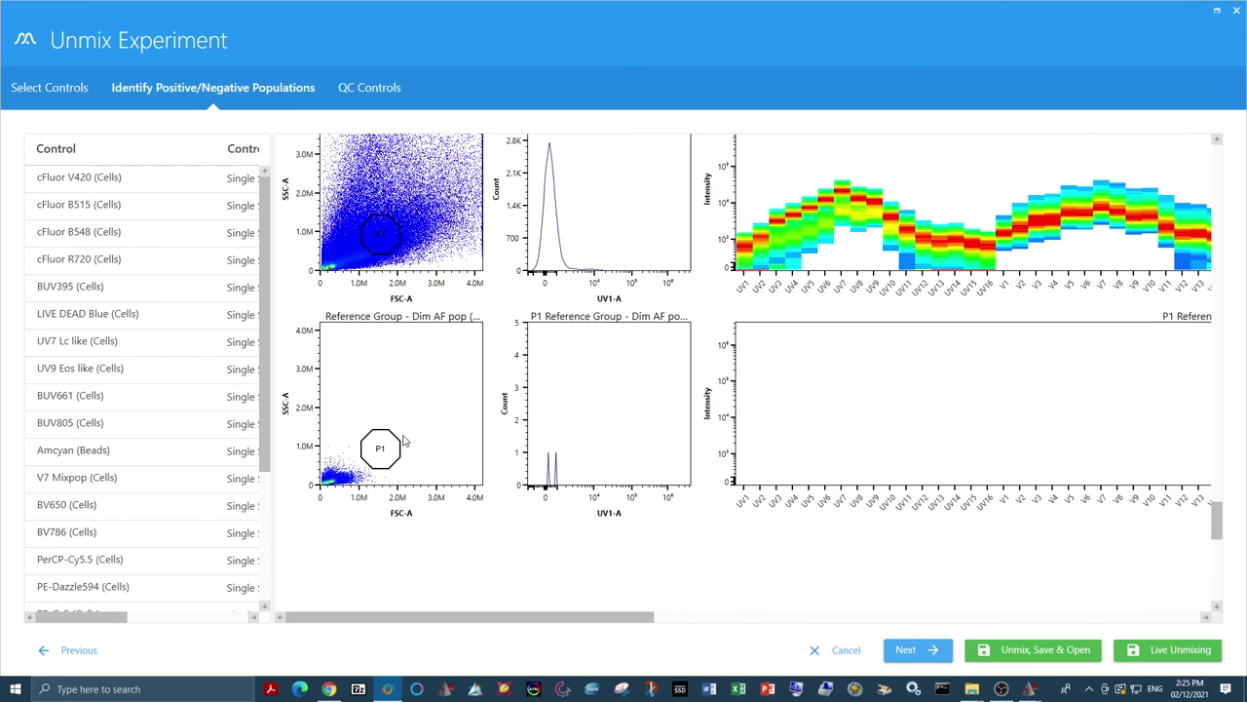
left_click_drag(326, 455, 376, 477)
left_click(414, 459)
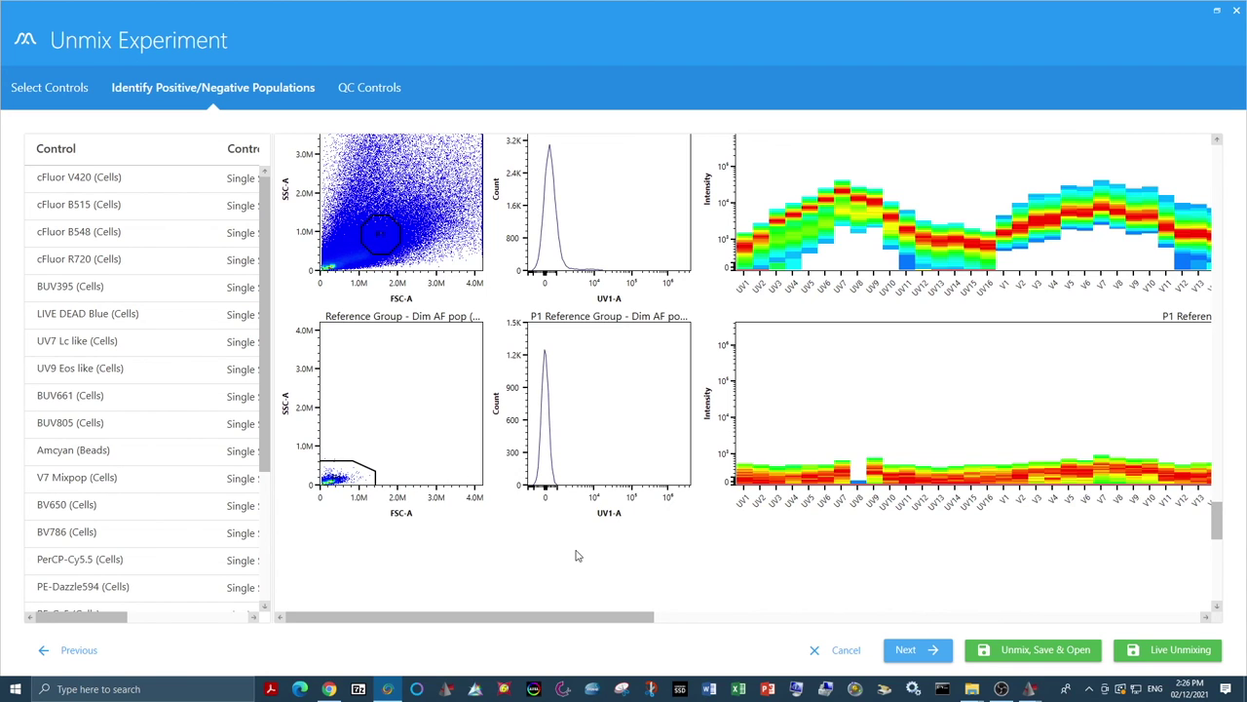
left_click(921, 649)
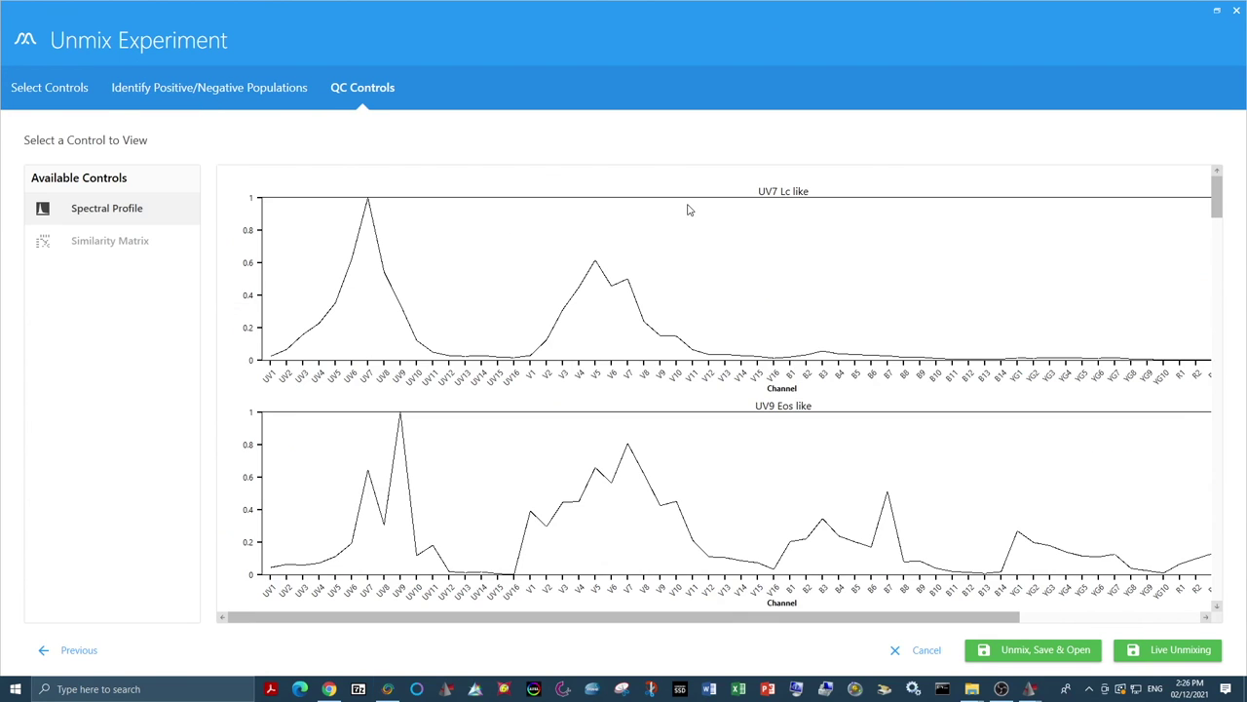
- Show the controls' similarity matrix with numeric indices and review the UV7, UV9 and V7 rows
left_click(97, 244)
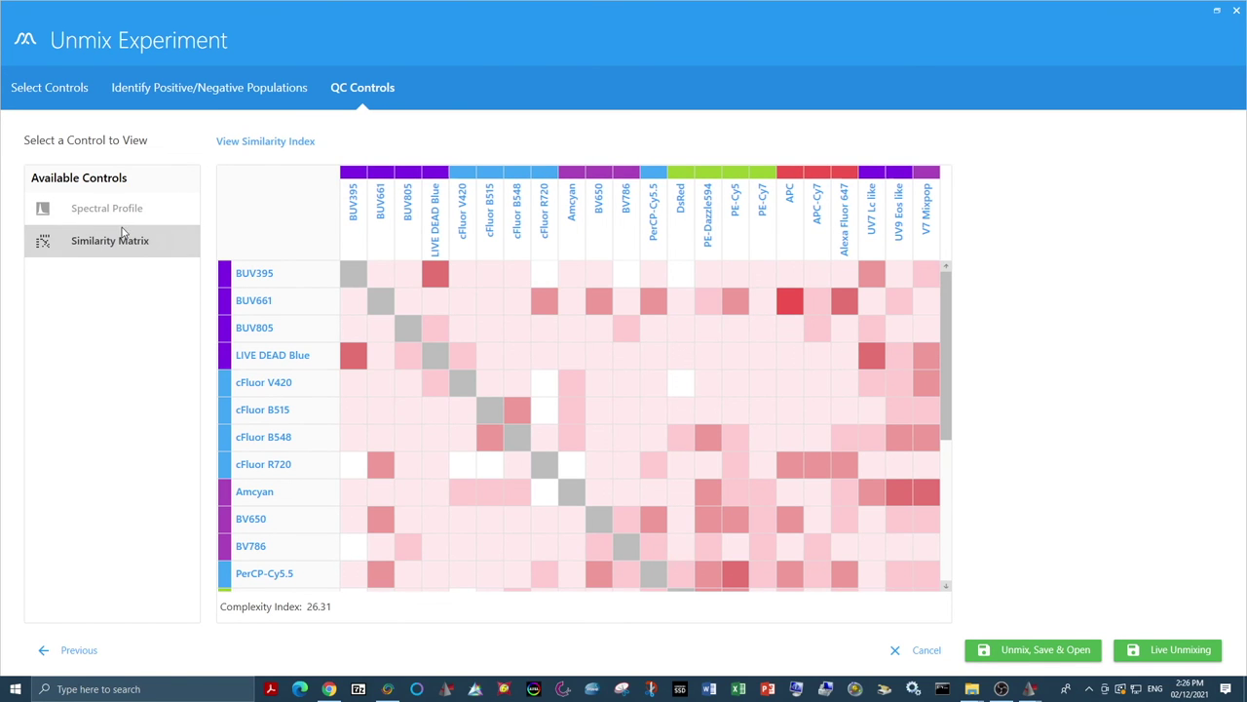
left_click(259, 146)
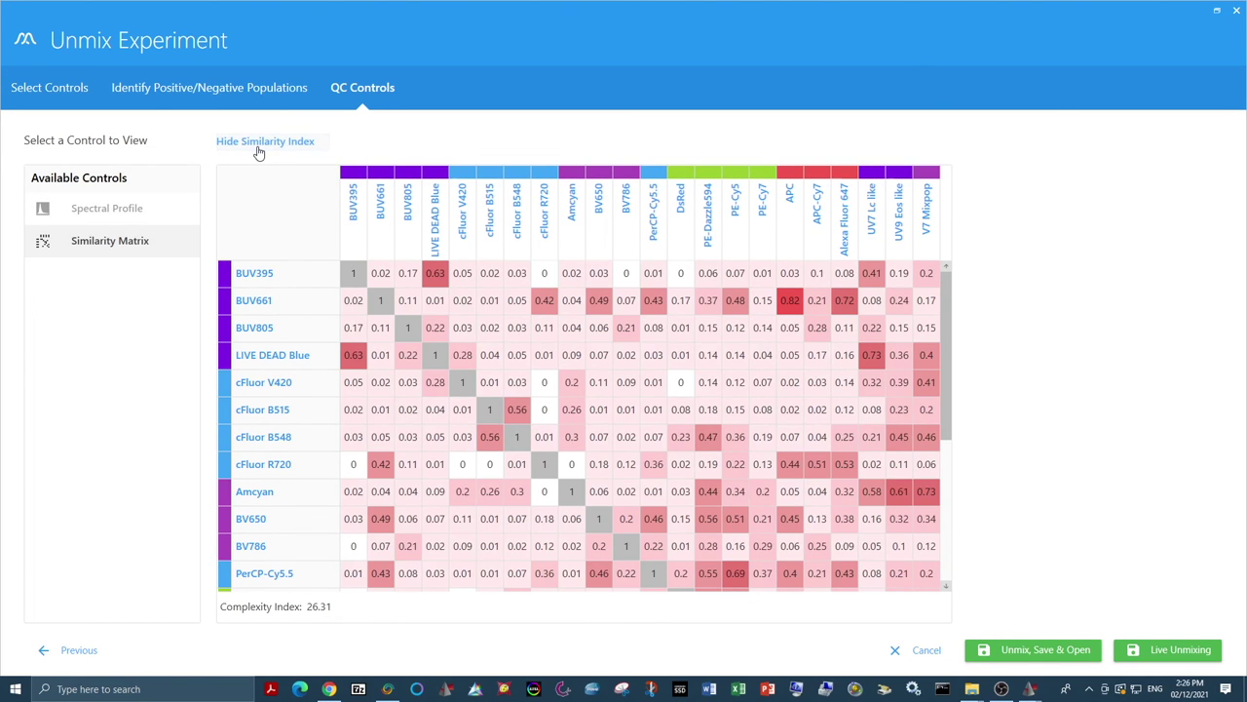
scroll(288, 265, "down", 5)
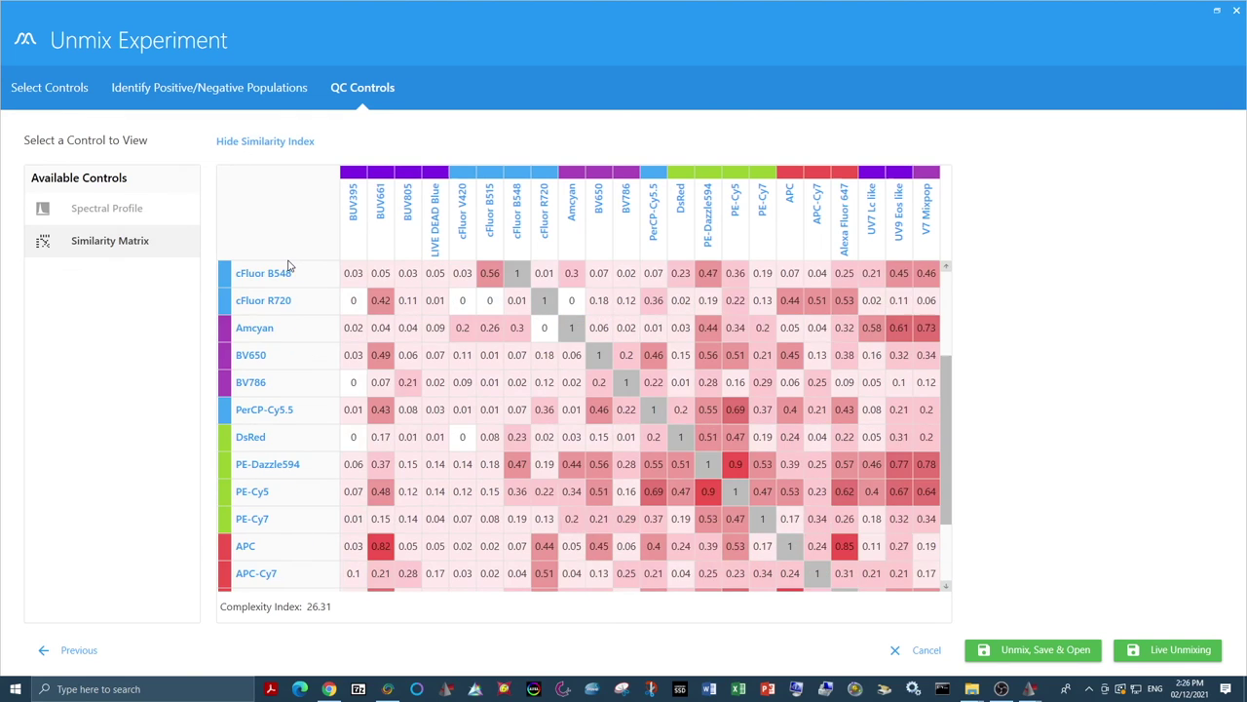